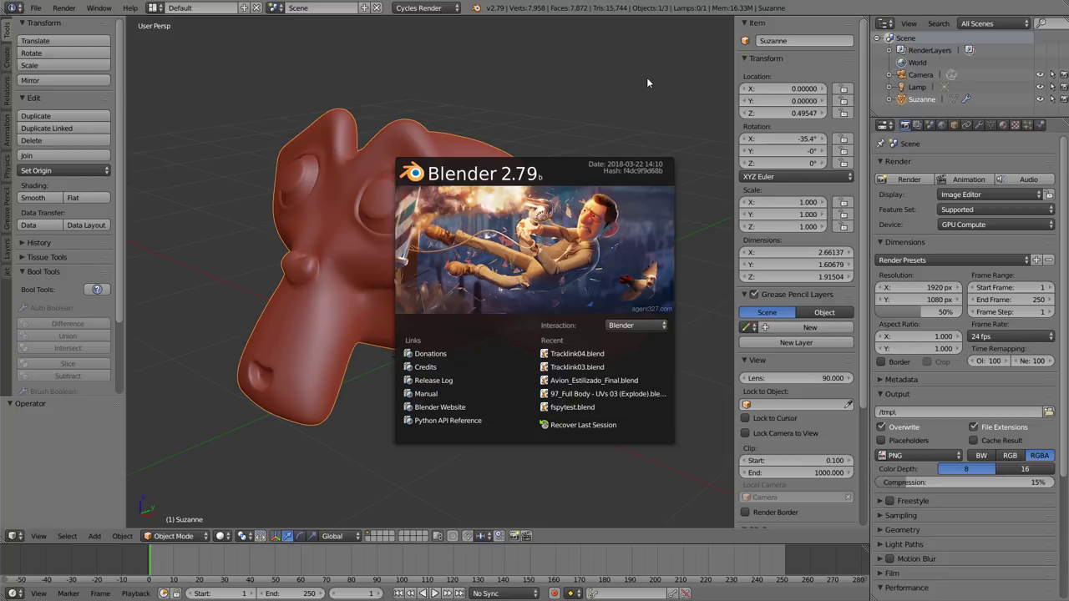
Step: Close the Blender 2.79 splash screen to reveal the red Suzanne head
left_click(263, 81)
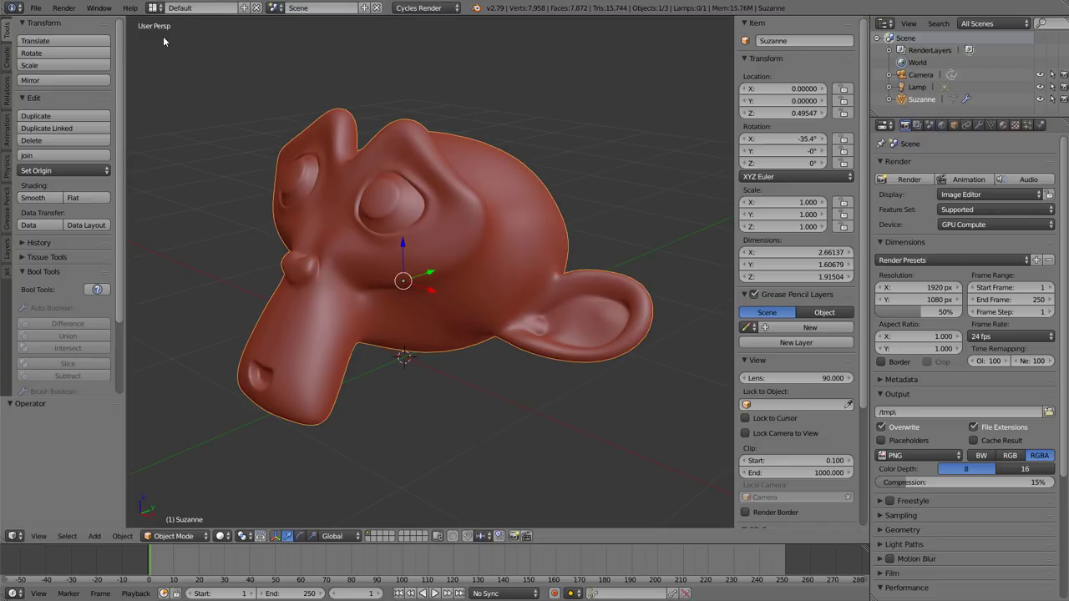
left_click(156, 8)
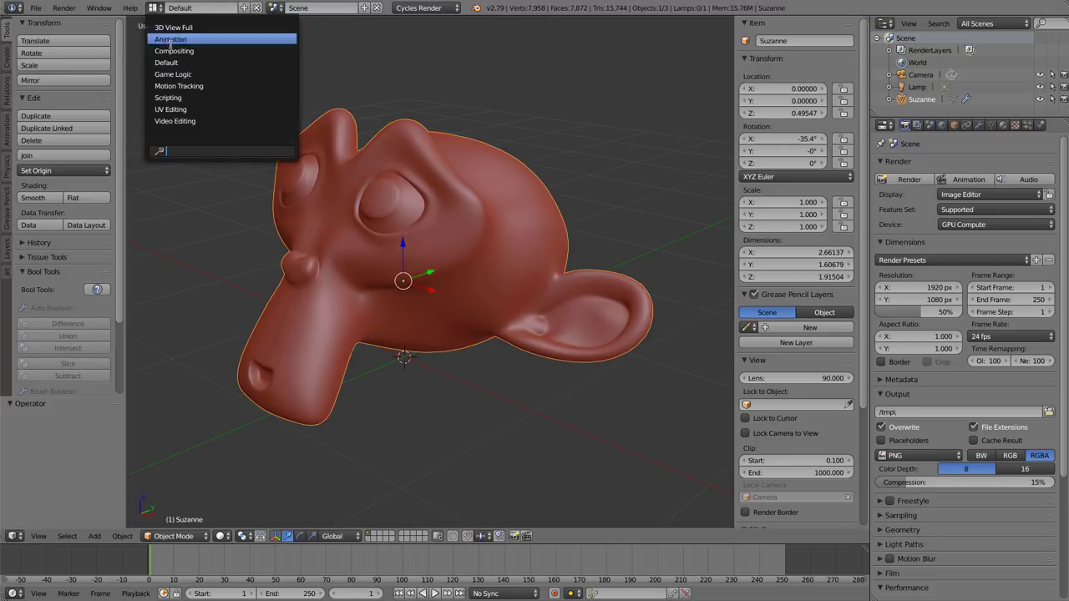
left_click(206, 51)
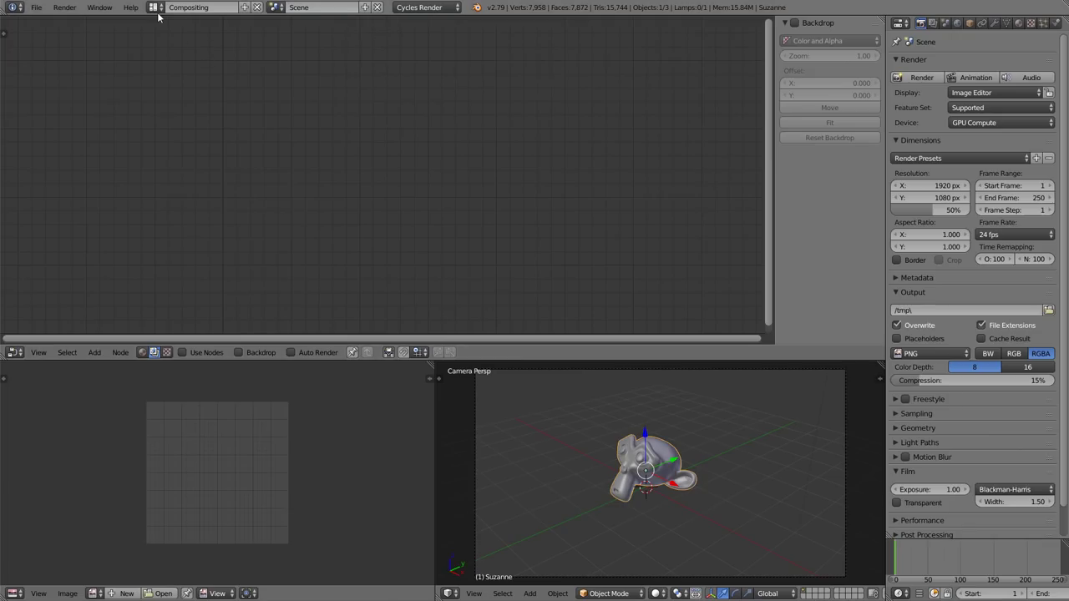
left_click(156, 8)
left_click(188, 43)
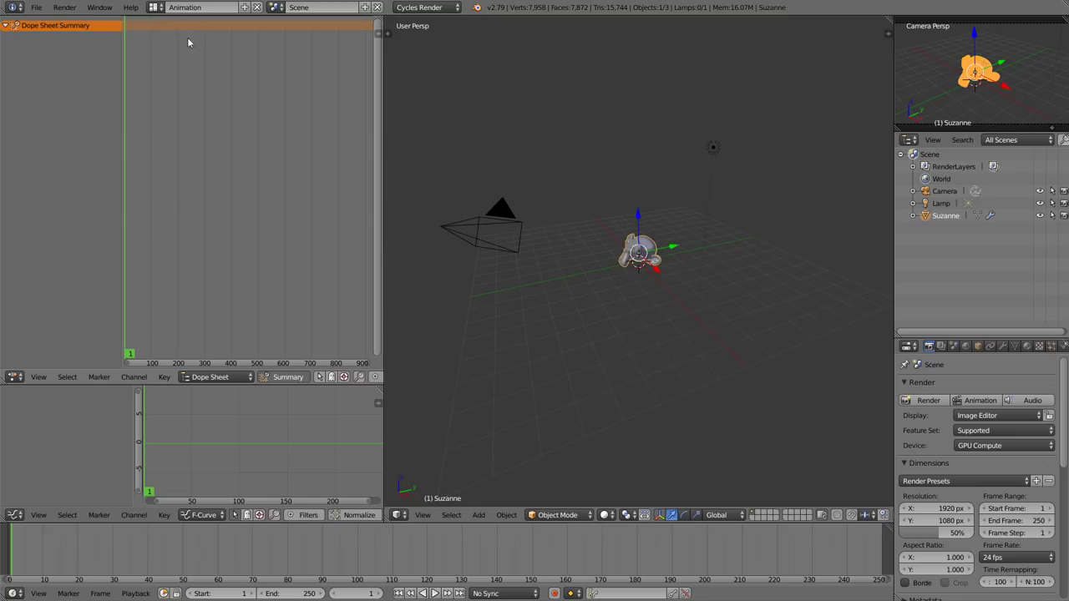
left_click(156, 8)
left_click(198, 106)
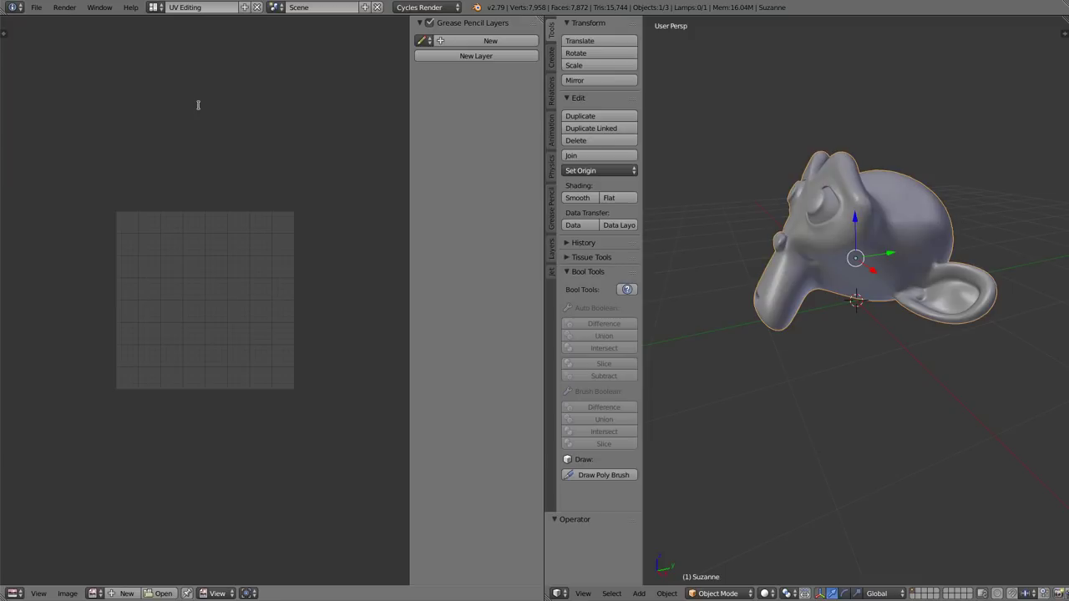
left_click(156, 8)
left_click(213, 62)
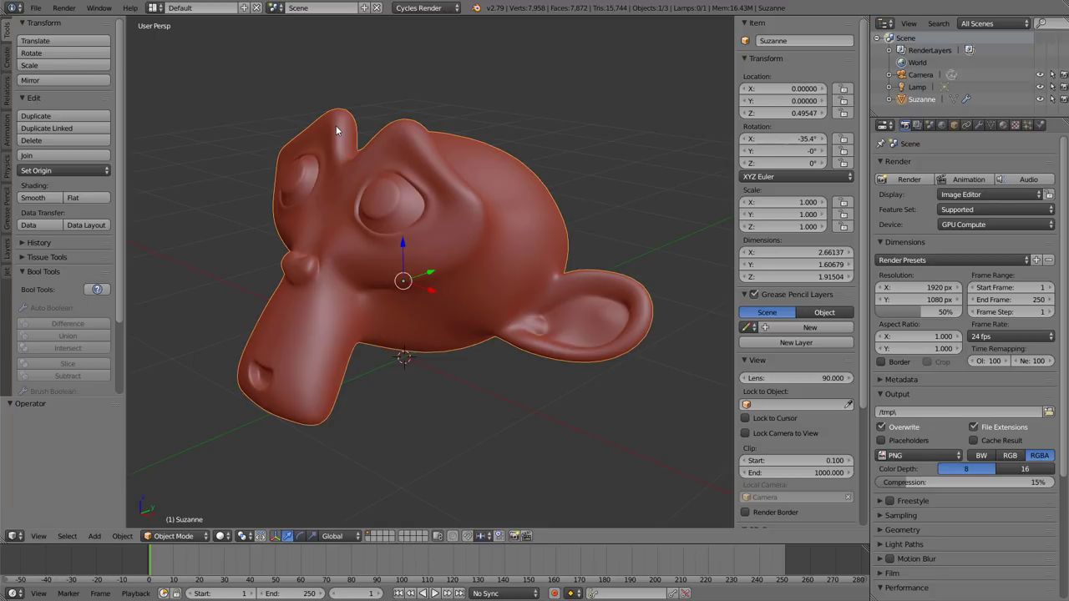
Step: Cycle screen layouts back to Default, then dismiss the Blender 2.80 splash screen
left_click(155, 8)
key("ctrl+Right")
key("ctrl+Right")
key("ctrl+Left")
key("ctrl+Right")
key("ctrl+Left")
key("ctrl+Left")
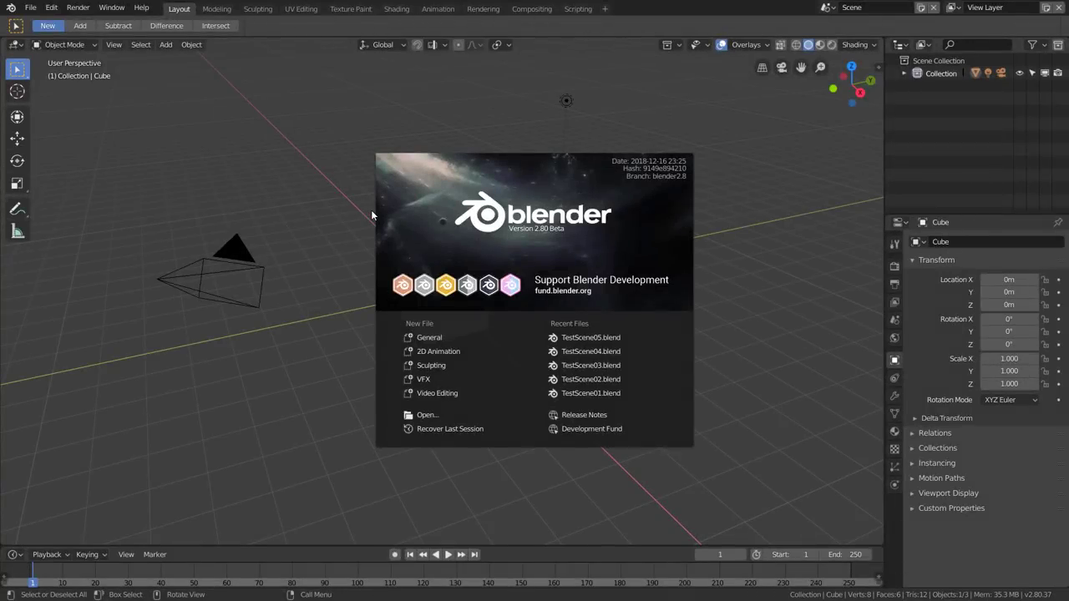
left_click(295, 158)
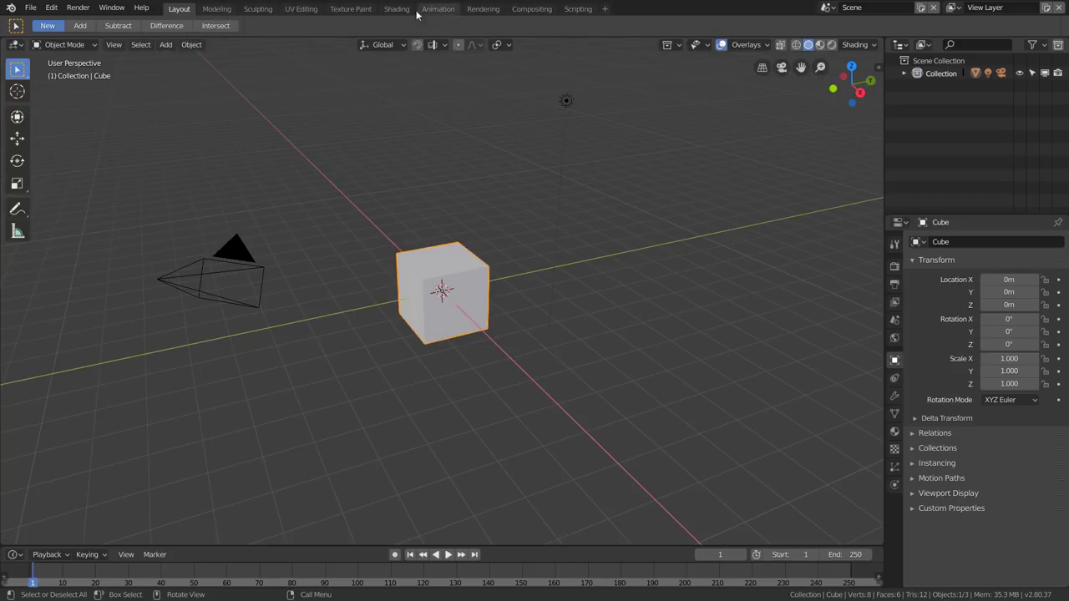
left_click(217, 9)
left_click(258, 10)
left_click(300, 10)
left_click(350, 9)
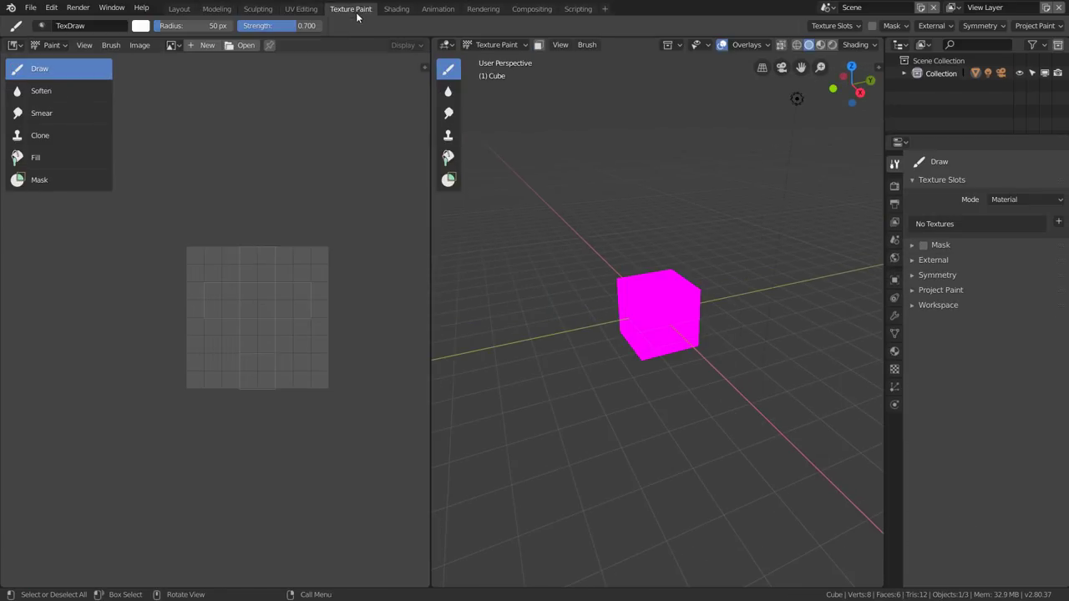
left_click(395, 10)
left_click(438, 9)
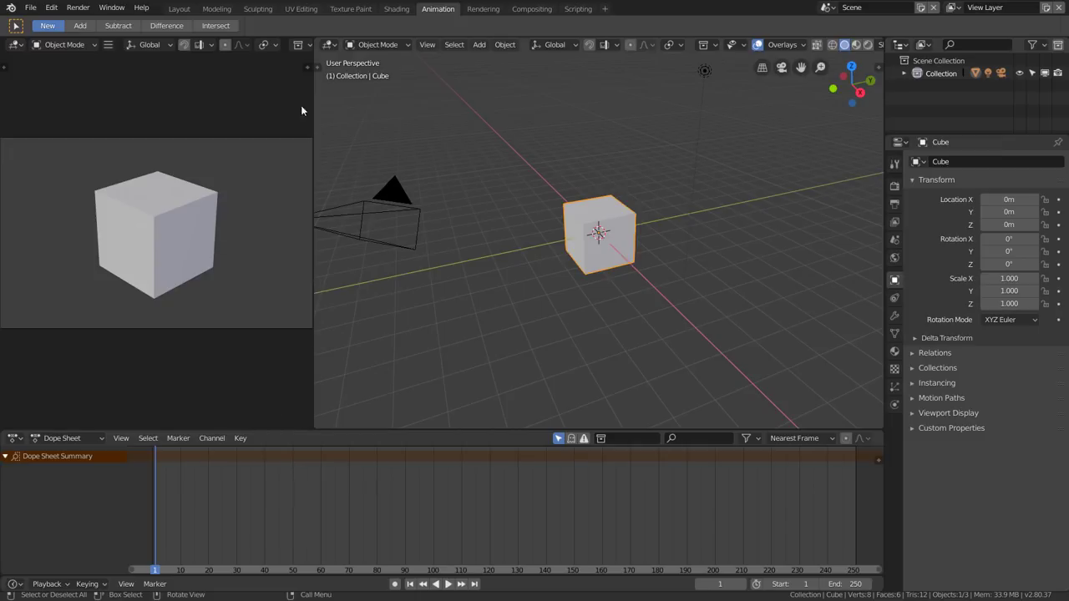
left_click(483, 9)
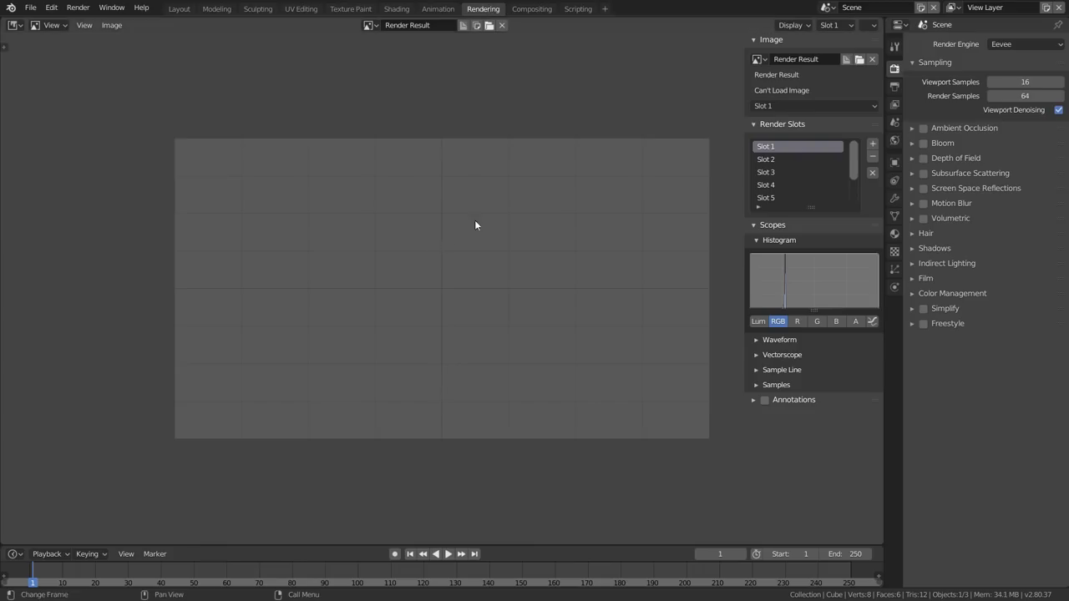
left_click(542, 9)
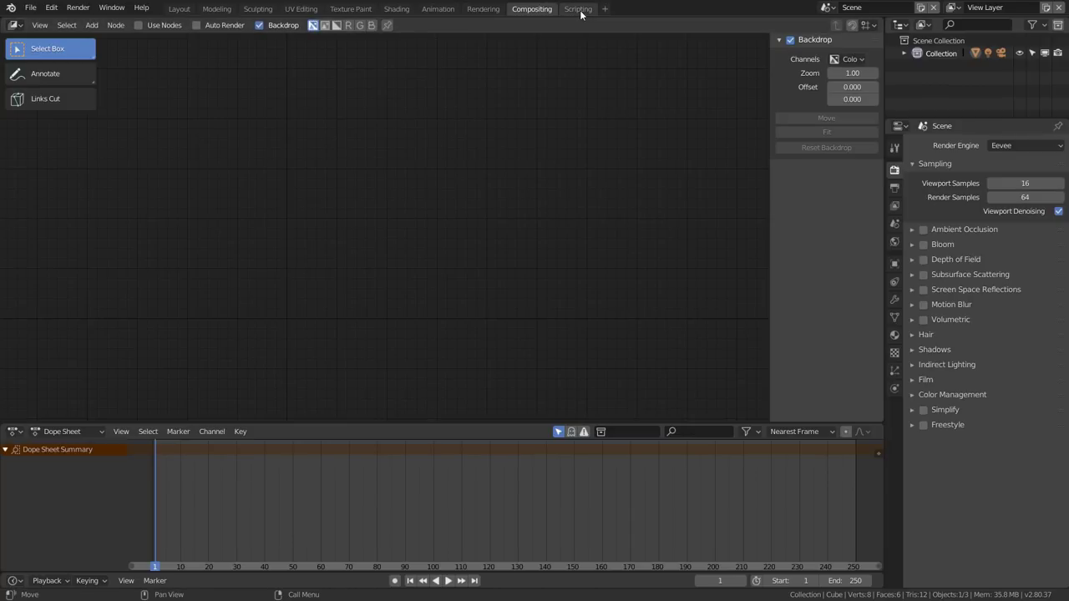
left_click(258, 9)
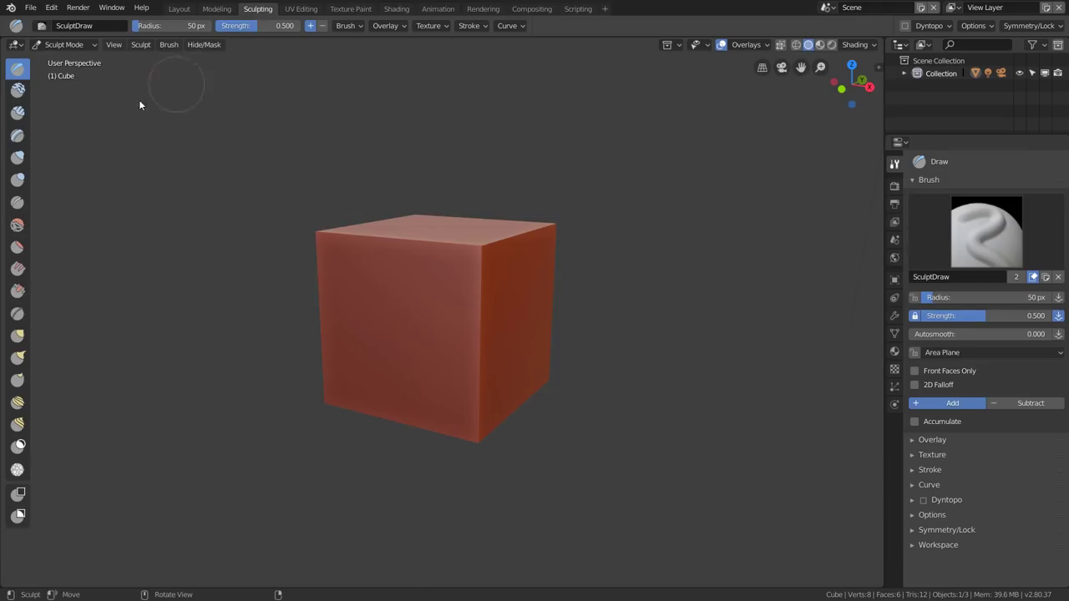
left_click(176, 9)
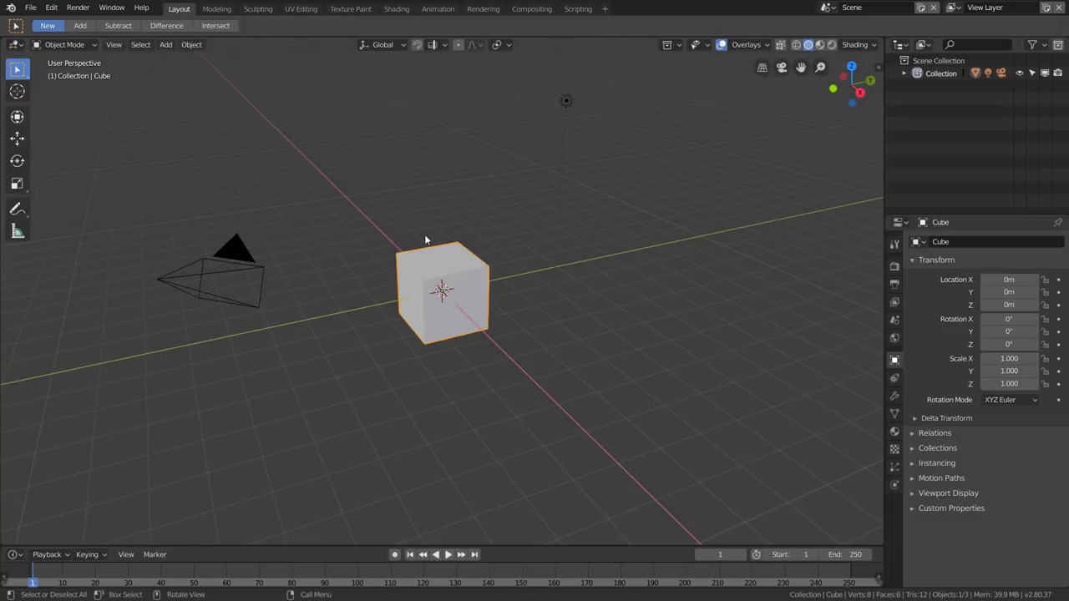
left_click(226, 9)
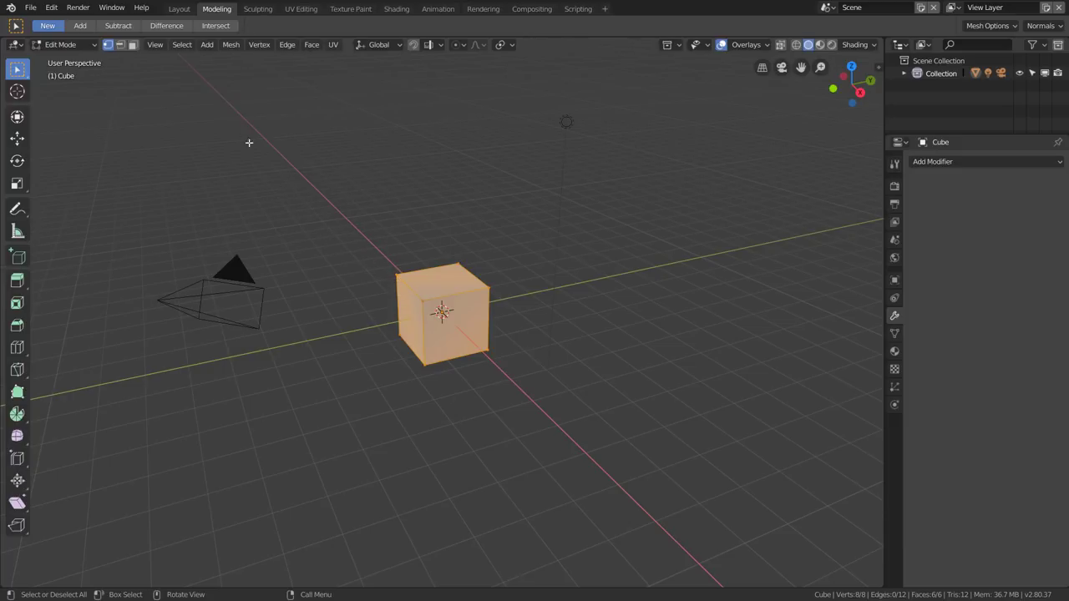
left_click(179, 9)
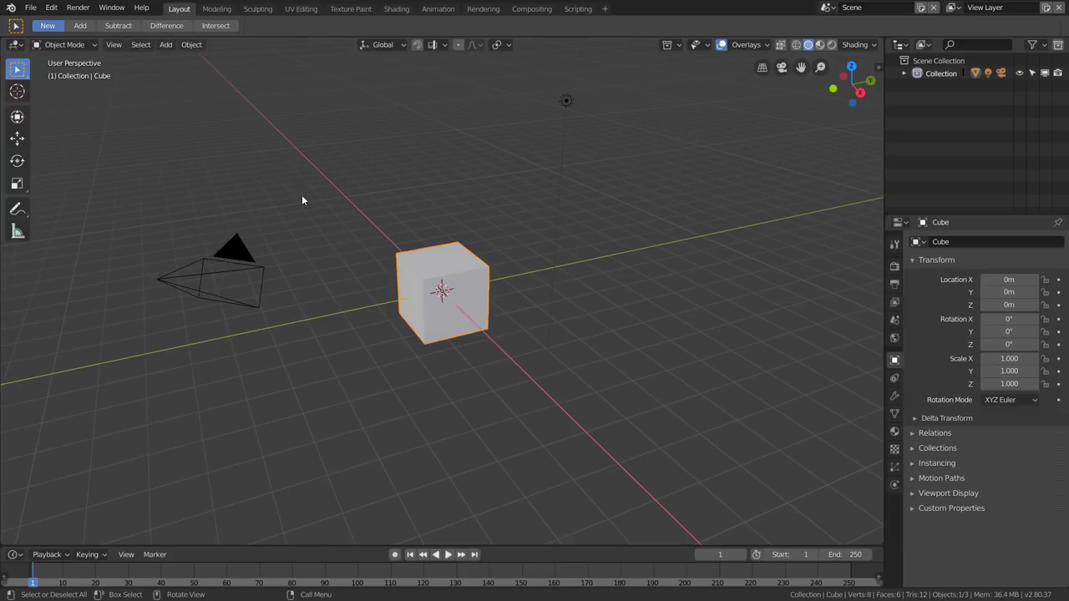
left_click(225, 9)
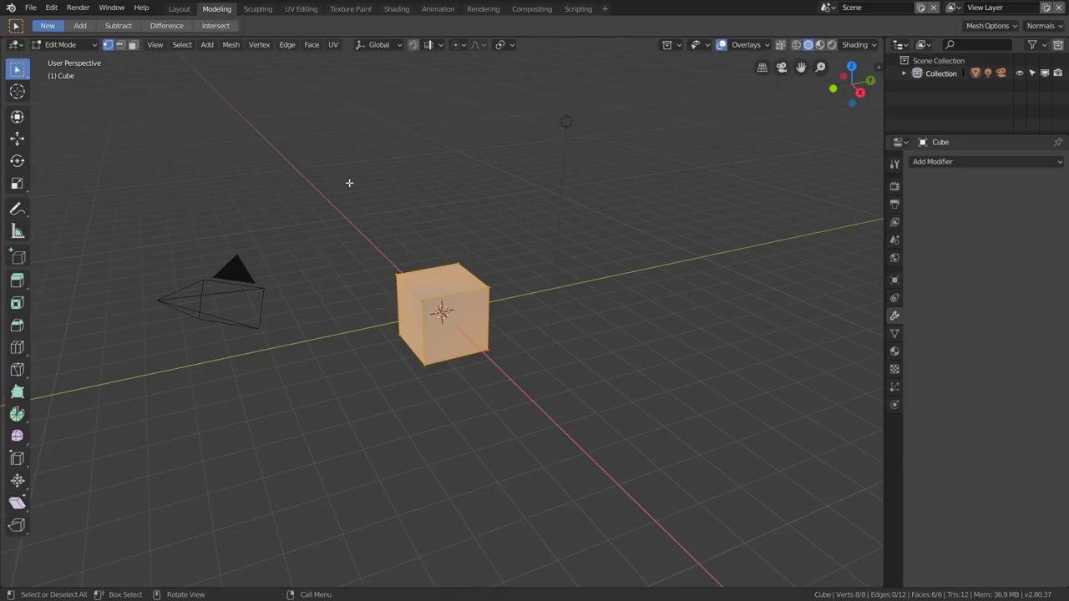
left_click(188, 9)
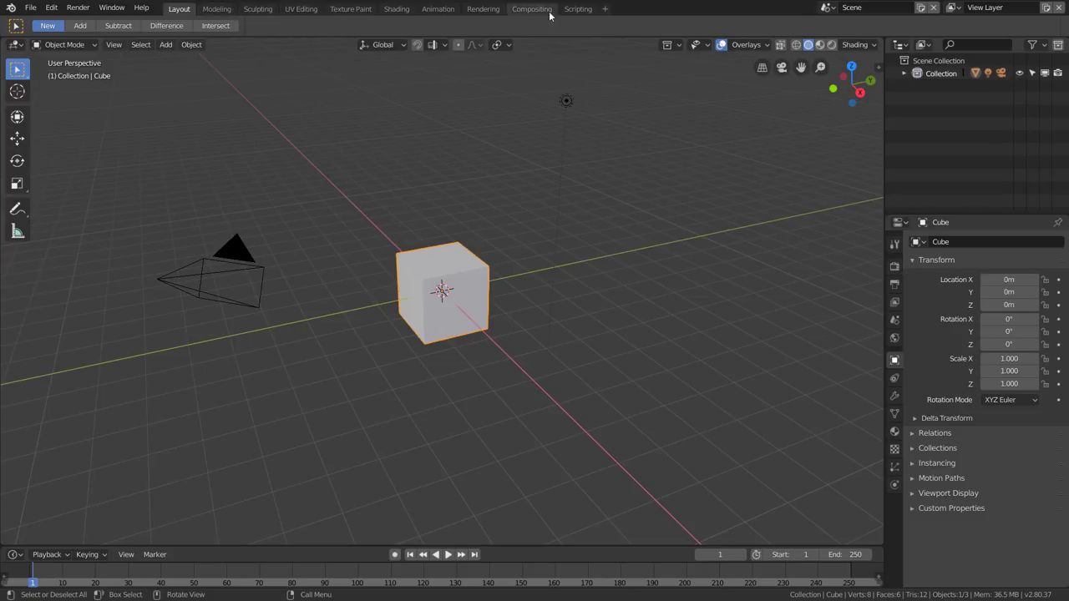
Step: Duplicate the current Layout workspace twice, creating Layout.001 and Layout.002
left_click(608, 12)
left_click(576, 101)
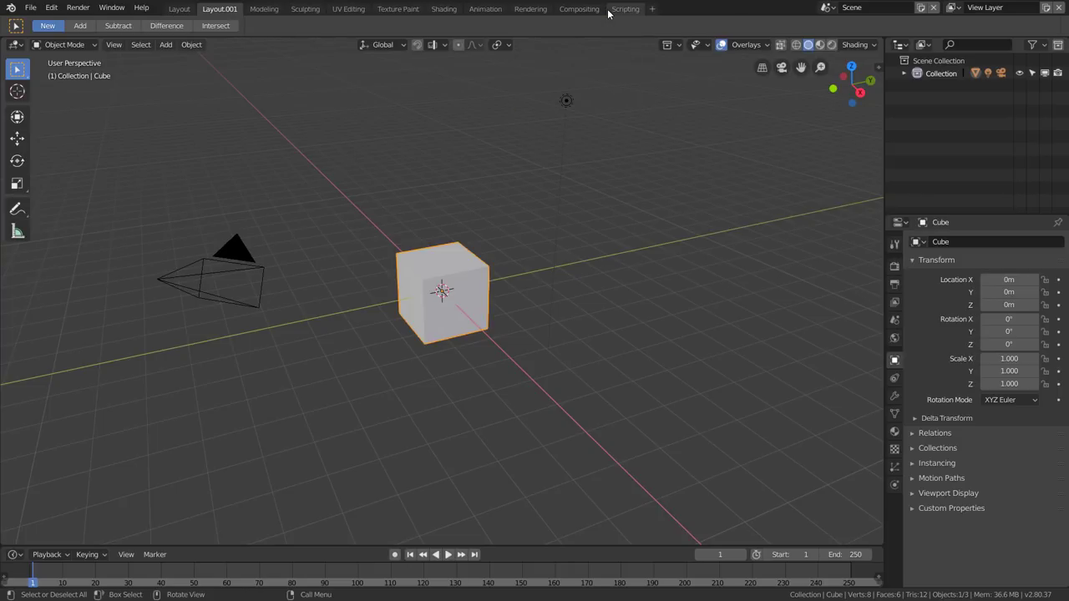
left_click(656, 12)
left_click(626, 101)
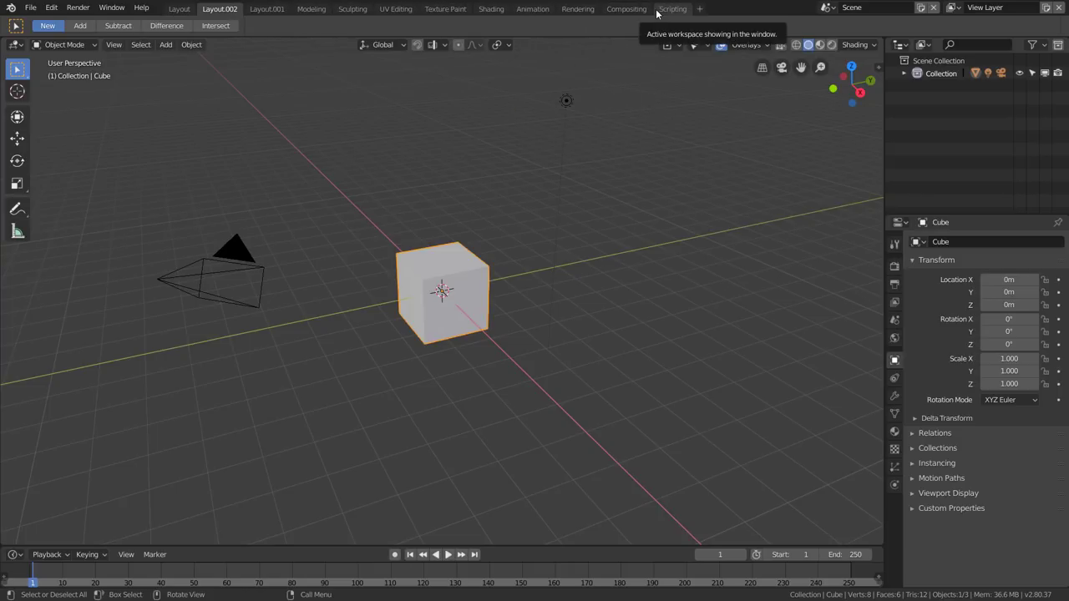
left_click(699, 12)
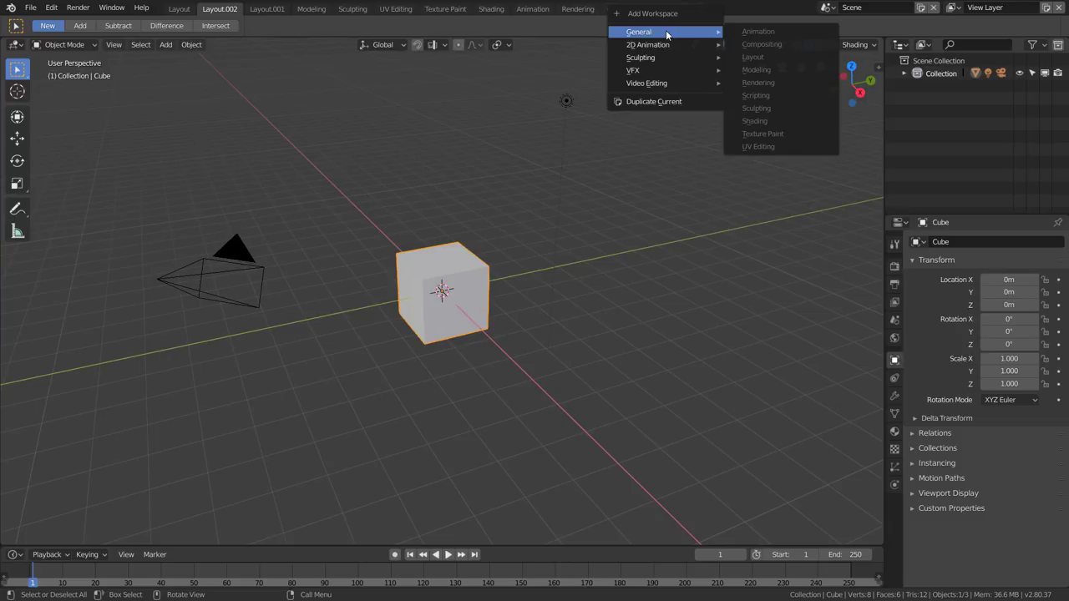
Step: Add a General > Animation workspace, then return to a duplicated Layout workspace
mouse_move(664, 32)
left_click(743, 30)
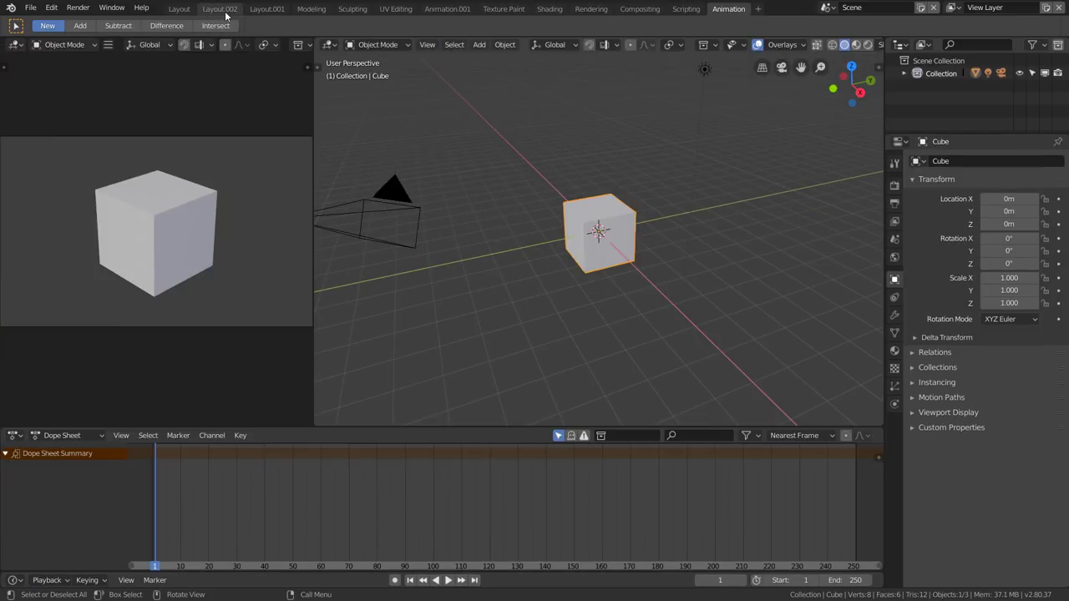
left_click(758, 9)
left_click(219, 11)
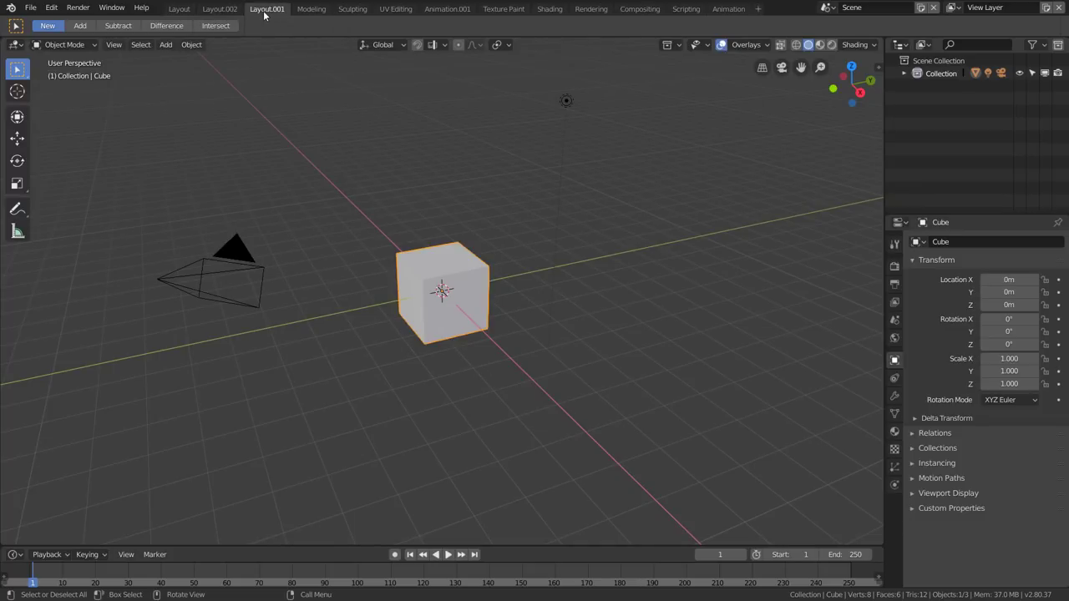
Step: Rename Layout.002 and Layout.001 to custom names ending in 1 and 2
double_click(217, 9)
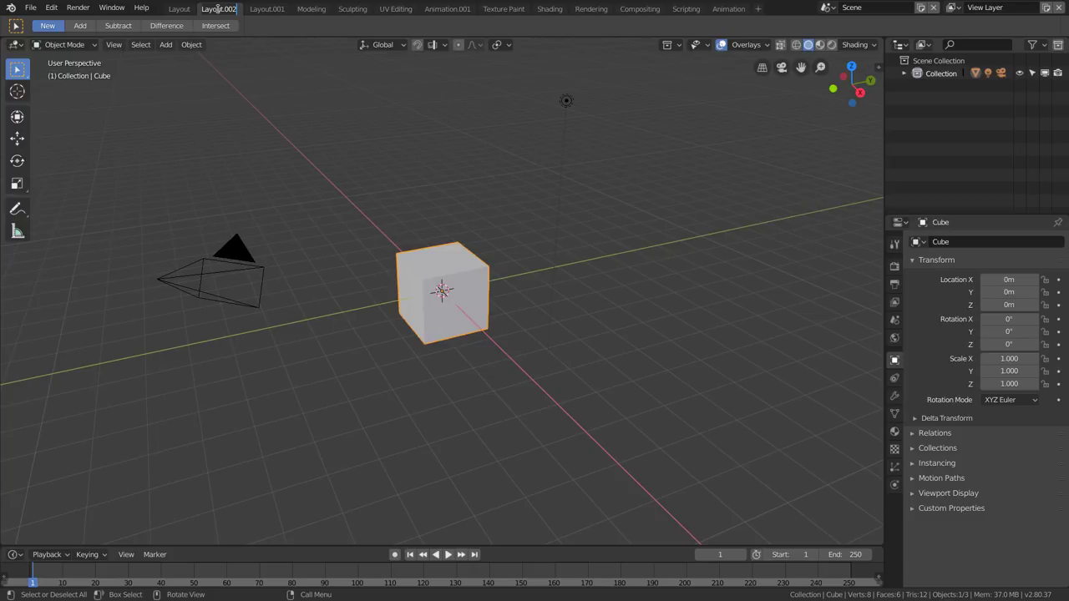
type("Olive")
type(" 1")
key("Return")
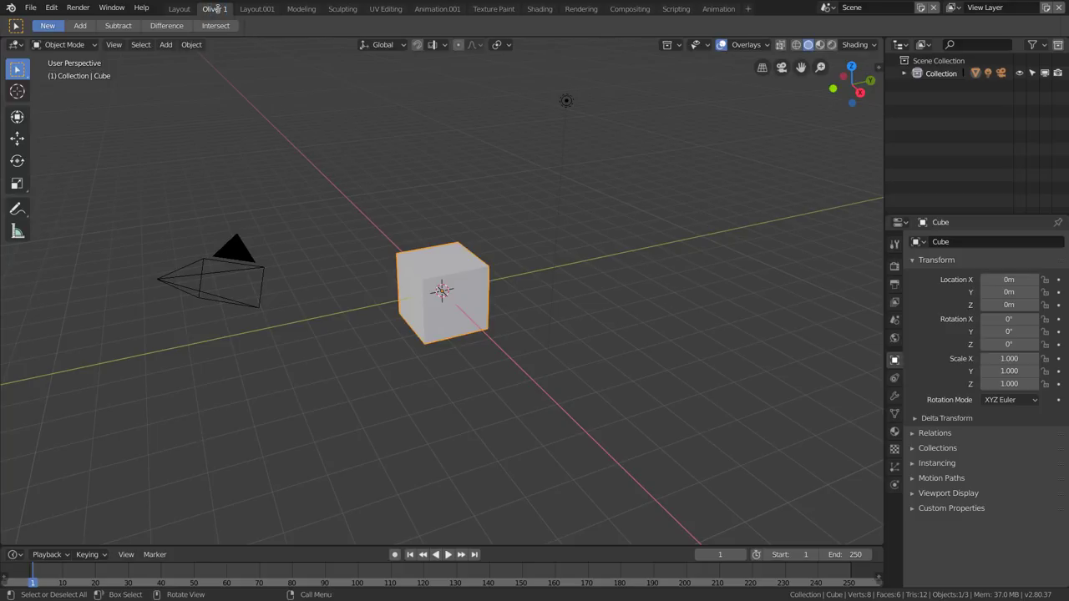
left_click(246, 8)
double_click(243, 9)
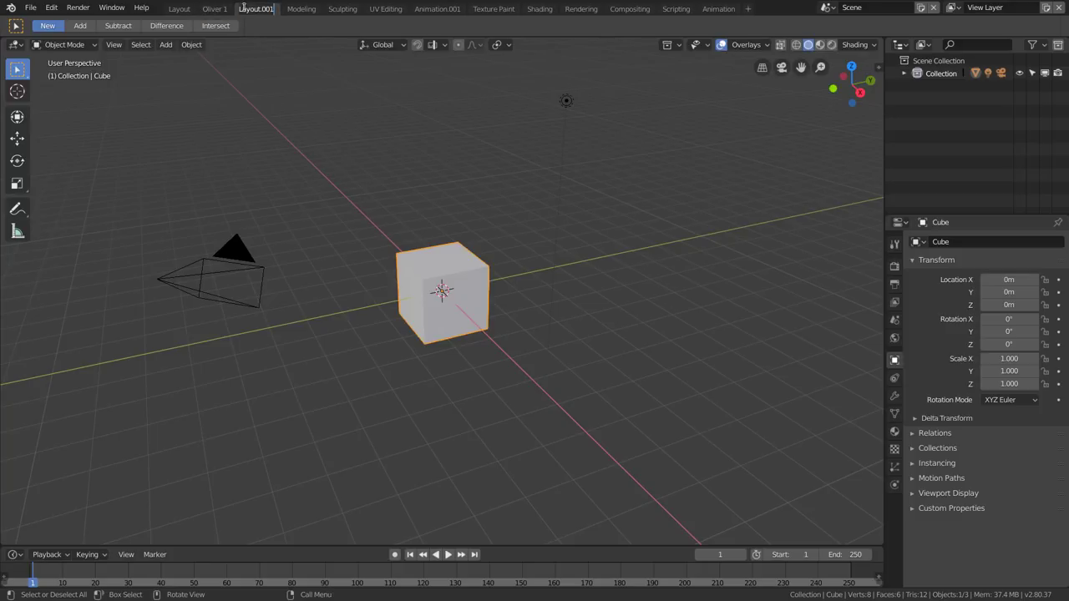
type("oliver")
type(" 2")
key("Return")
left_click(214, 10)
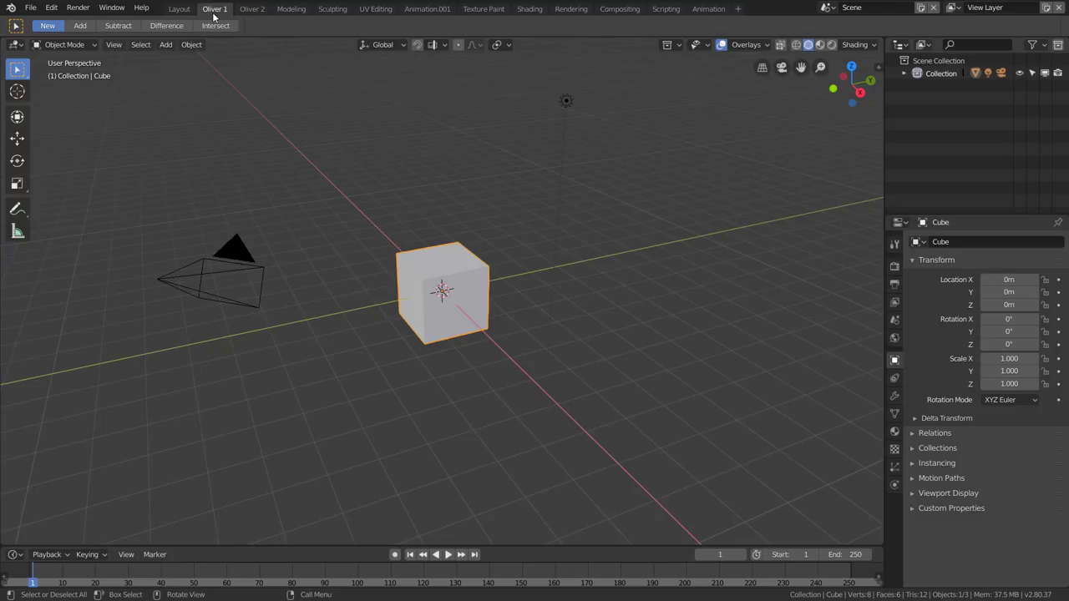
left_click_drag(25, 545, 372, 535)
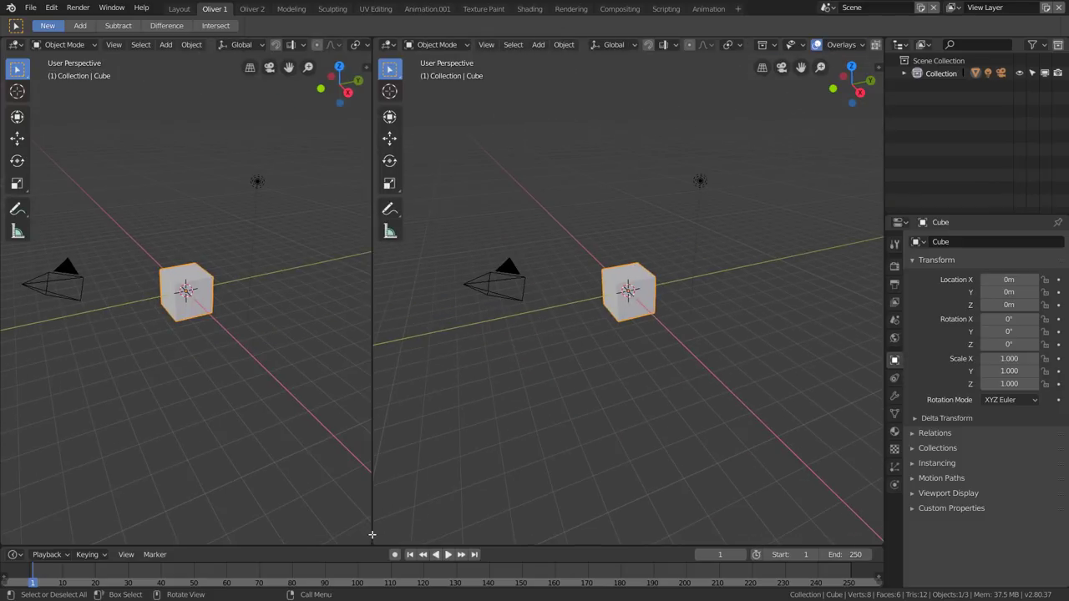
left_click(252, 8)
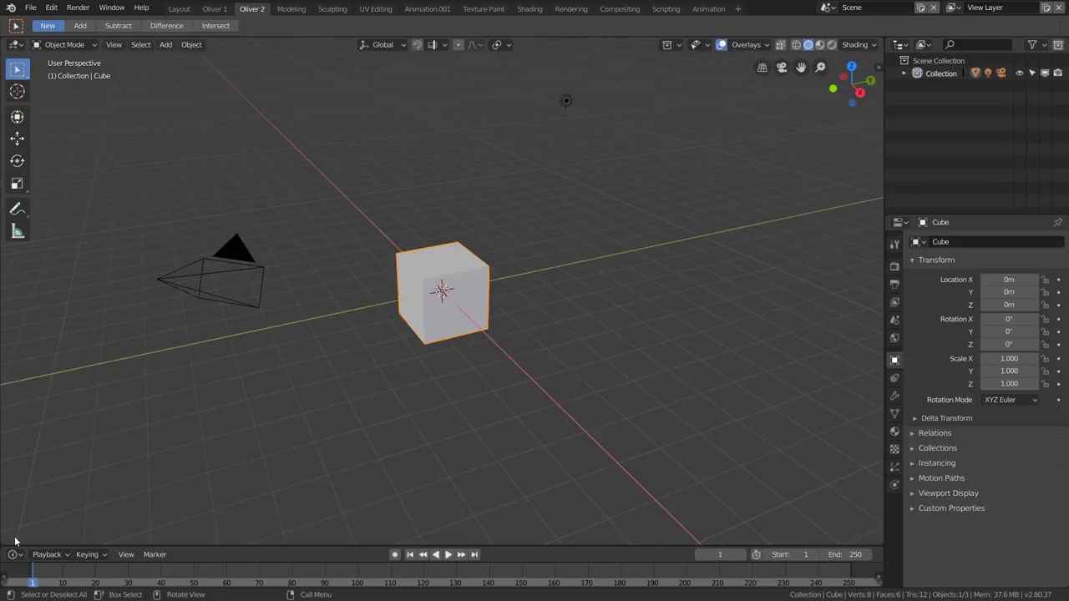
left_click_drag(15, 541, 17, 284)
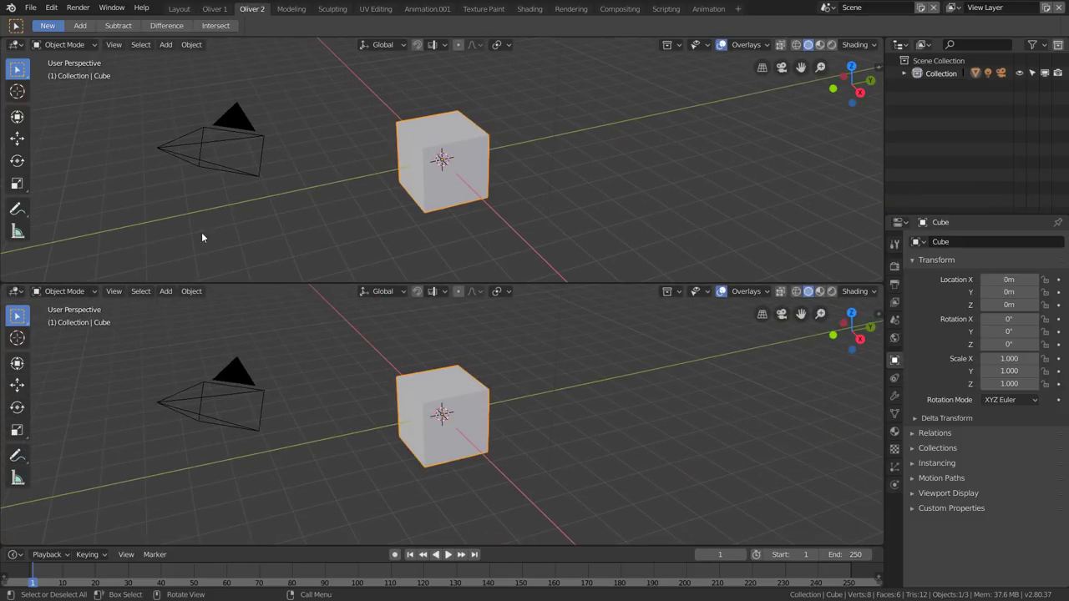
left_click(214, 9)
left_click(178, 8)
left_click(214, 9)
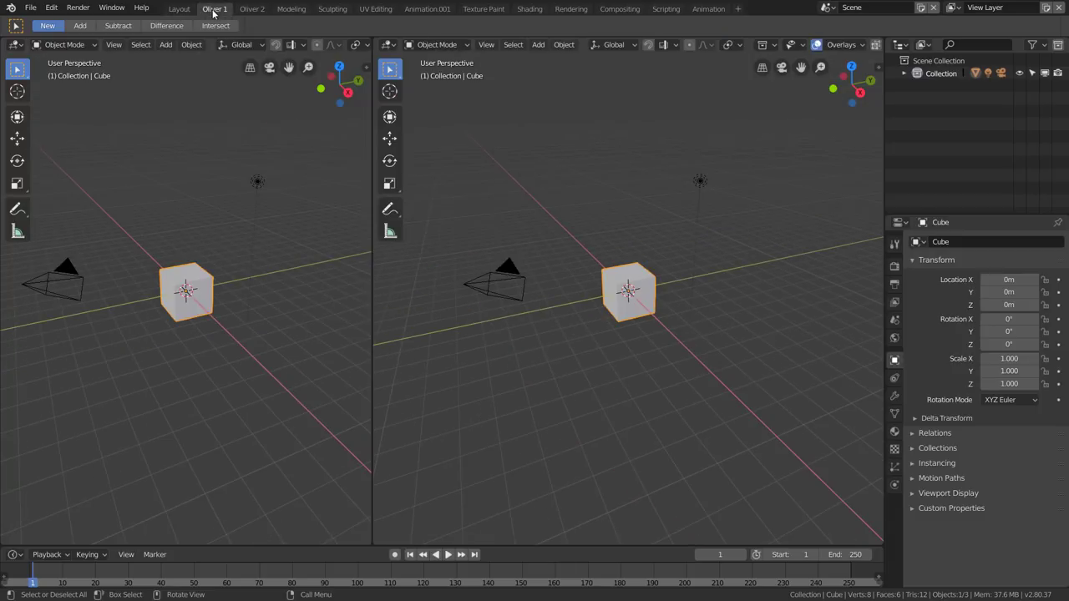
left_click(251, 8)
left_click(214, 9)
left_click(178, 8)
left_click(214, 8)
left_click(251, 10)
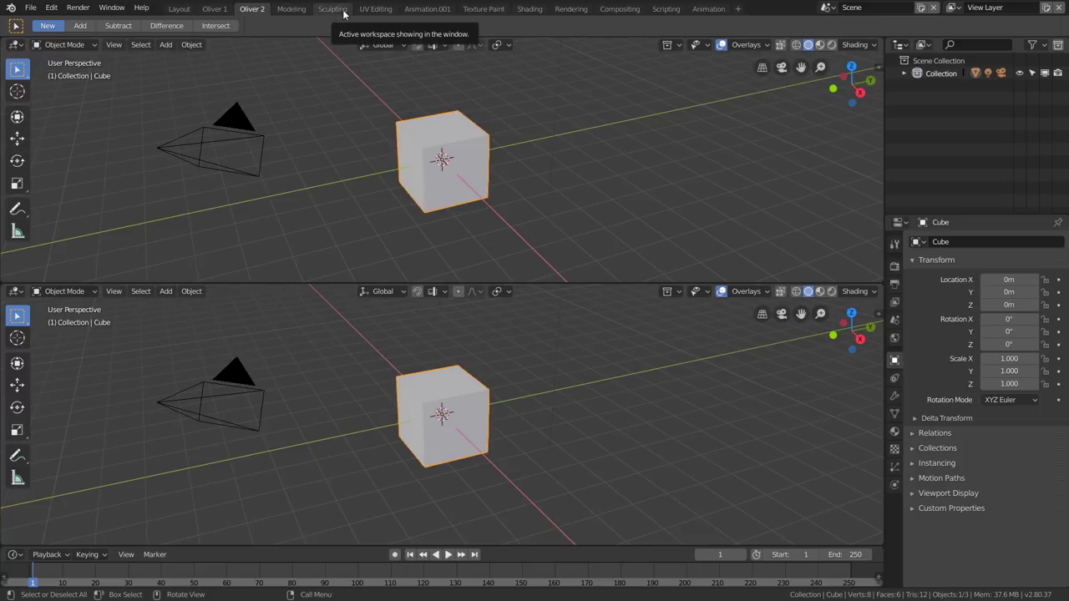
Step: Reorder Sculpting to the front, then view the first custom workspace's tab menu
right_click(348, 12)
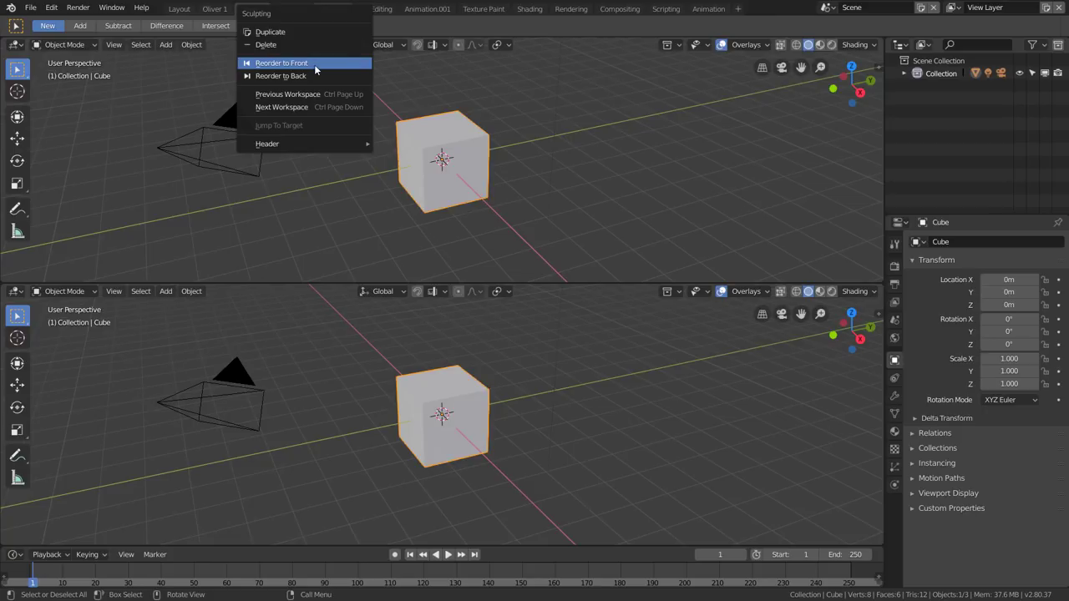
left_click(311, 63)
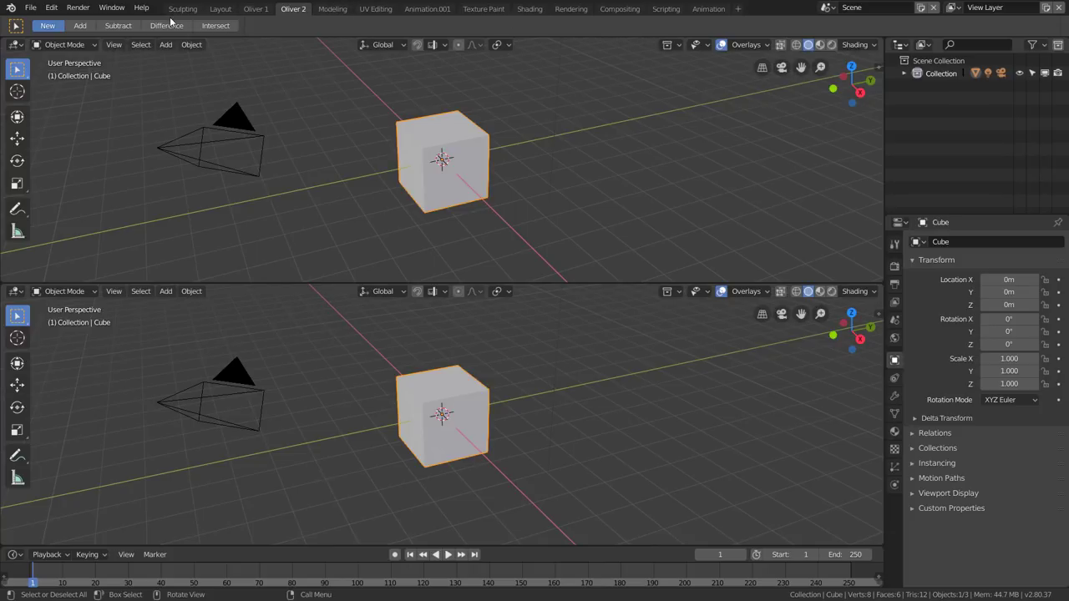
right_click(262, 11)
Step: Step through workspaces with Ctrl+PageUp/PageDown, ending back on Layout
key("ctrl")
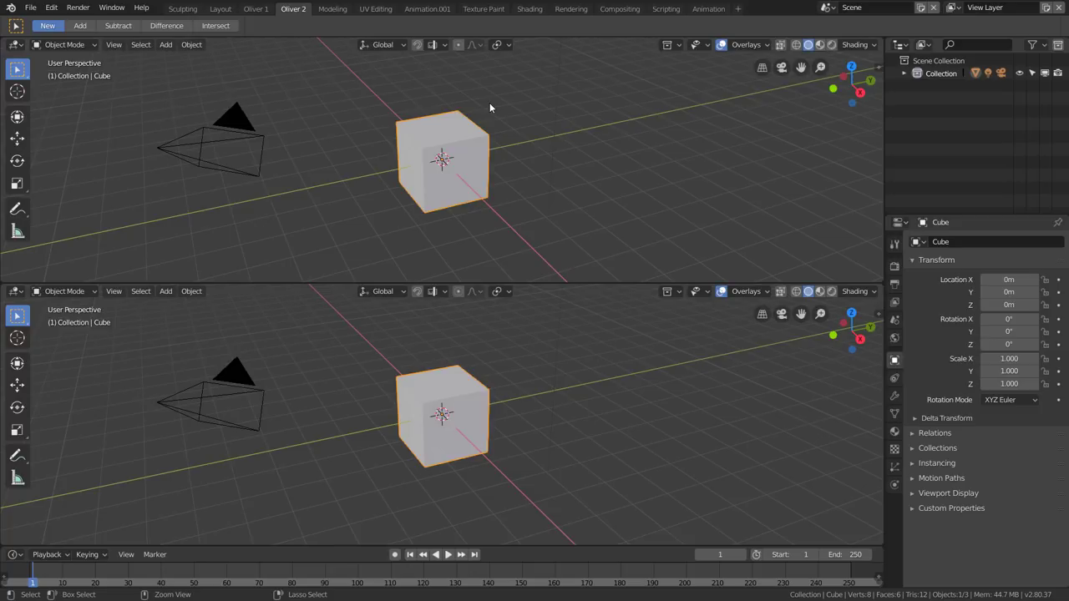
key("ctrl+Page_Up")
key("ctrl+Page_Down")
key("ctrl+Page_Down")
key("ctrl+Page_Down")
key("ctrl+Page_Up")
key("ctrl+Page_Up")
key("ctrl+Page_Up")
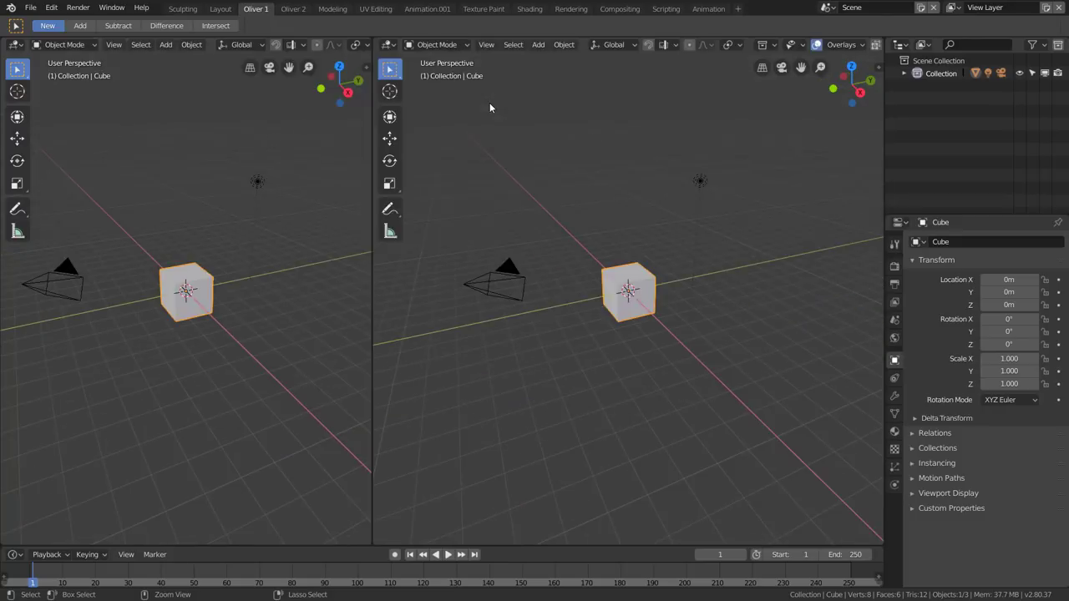
key("ctrl+Page_Up")
key("ctrl+Page_Up")
key("ctrl+Page_Down")
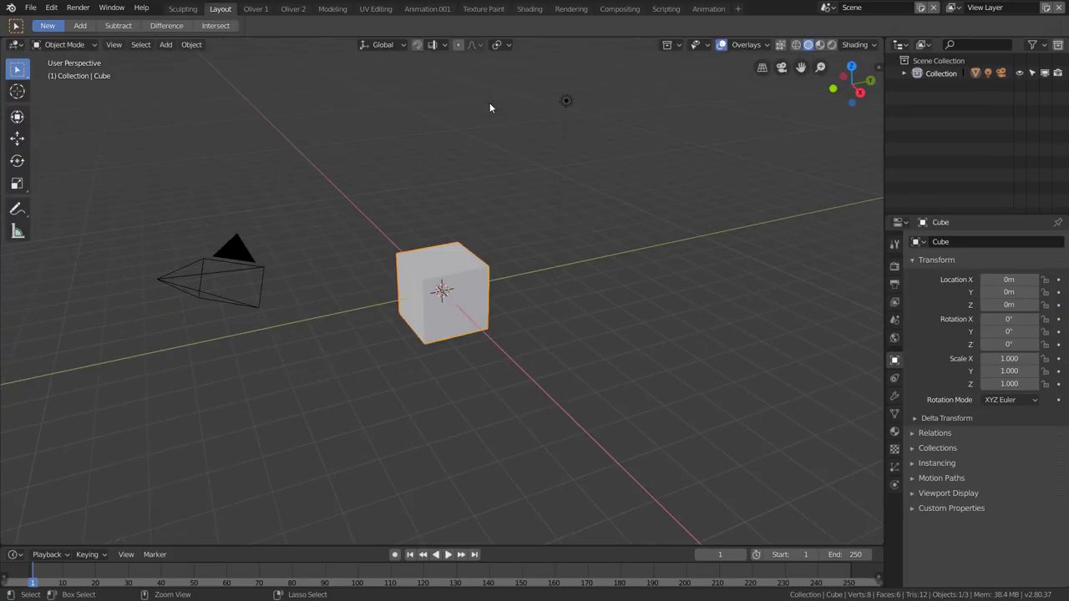
key("ctrl+Page_Down")
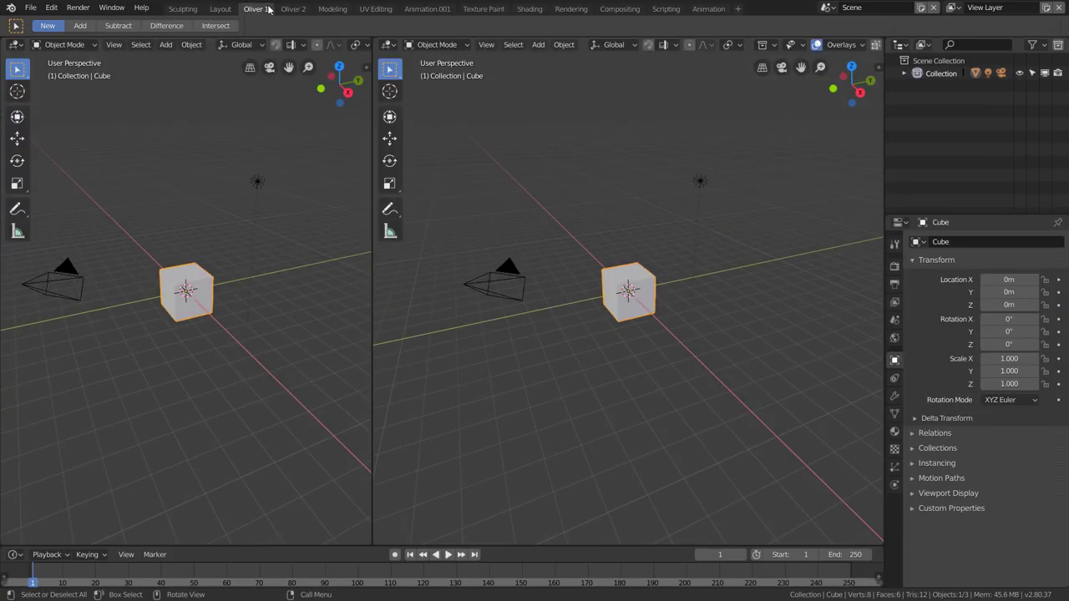
Step: Delete the two custom-named workspaces and the Animation.001 workspace
right_click(271, 10)
left_click(240, 38)
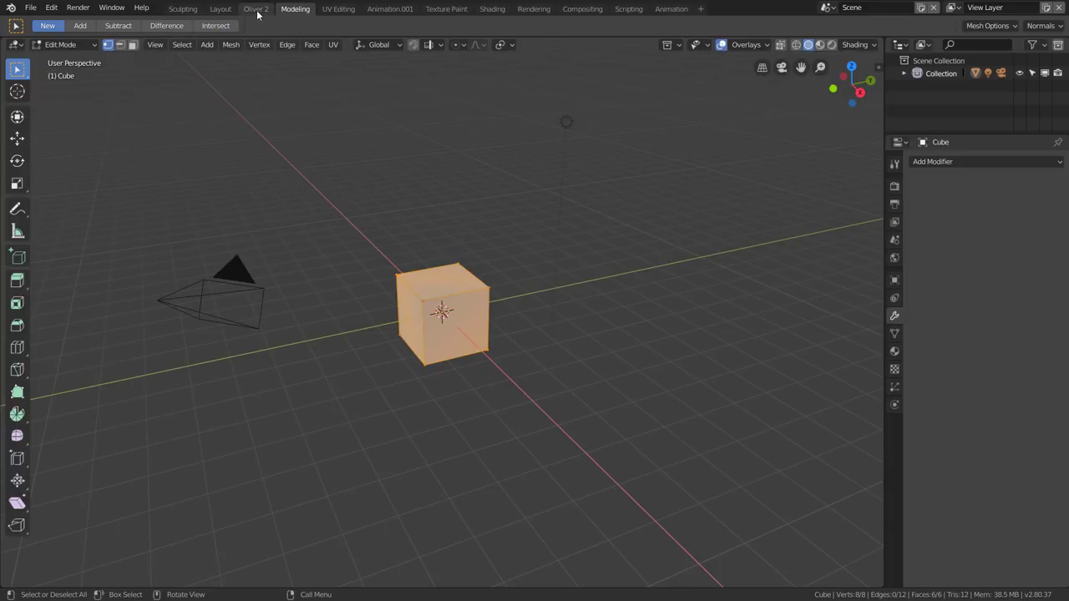
right_click(257, 10)
left_click(231, 44)
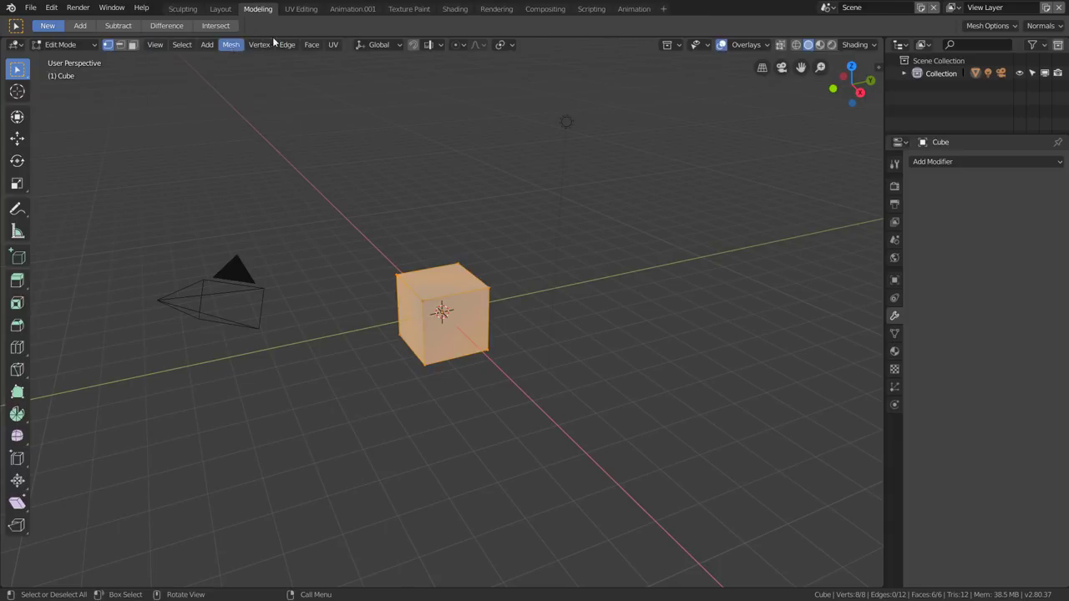
right_click(354, 11)
left_click(355, 43)
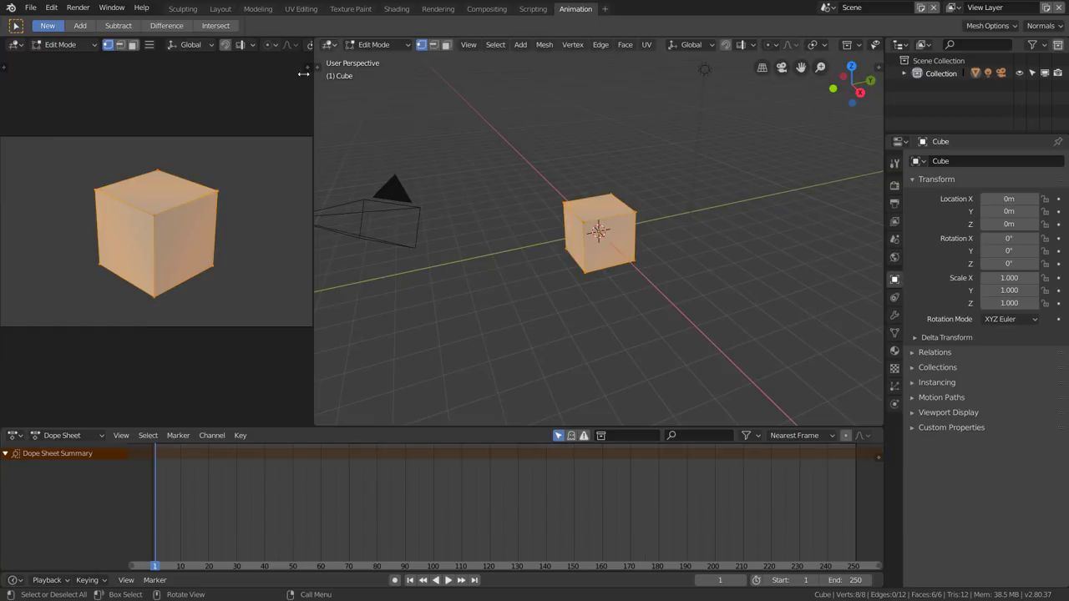
Step: From Layout, reorder the Sculpting workspace to the back of the tab row
left_click(221, 9)
right_click(183, 10)
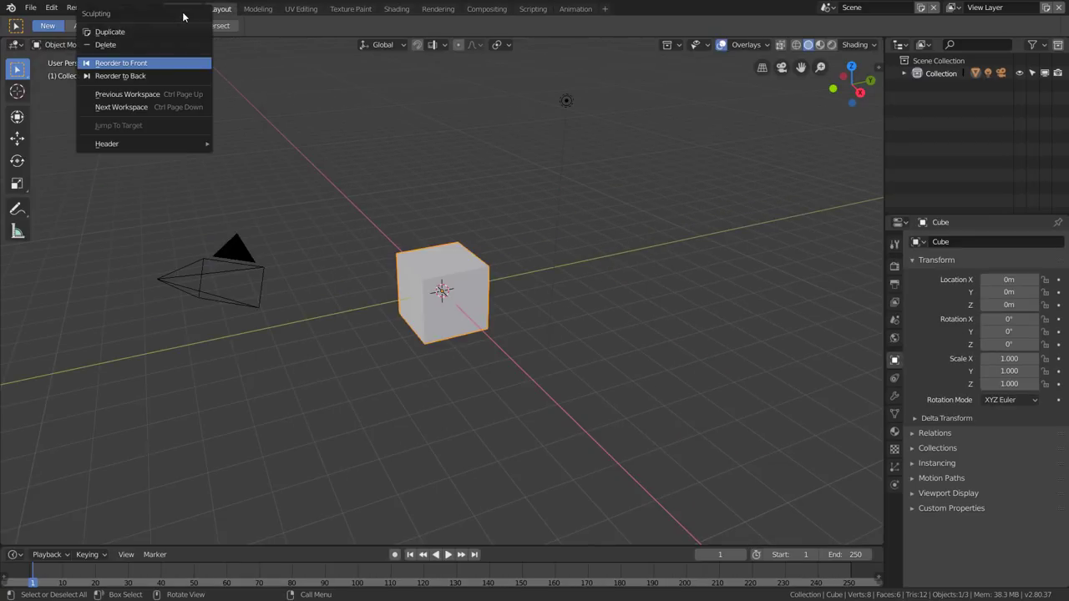
left_click(173, 76)
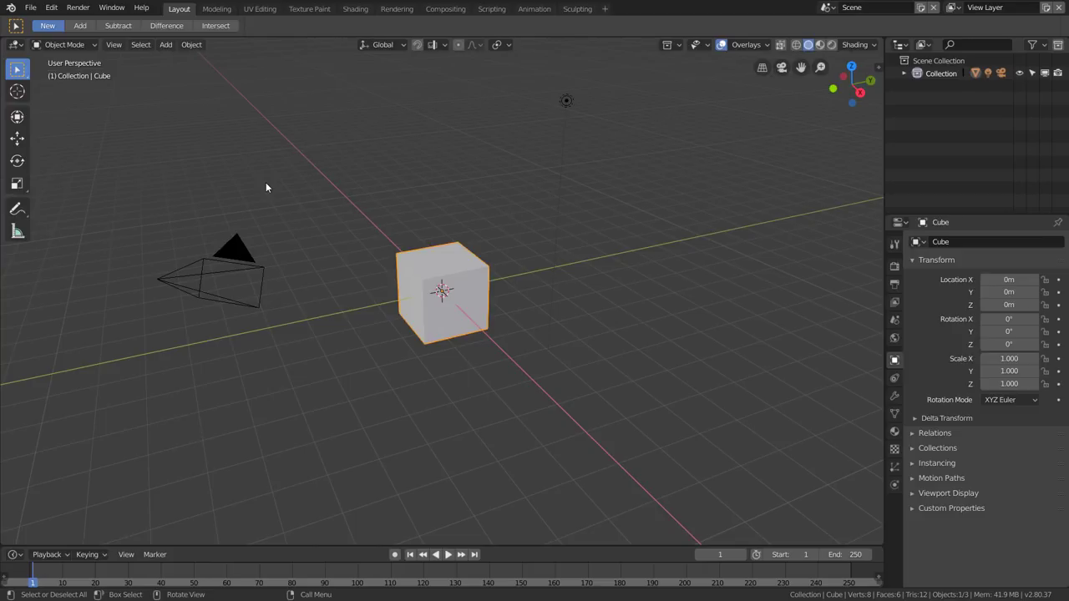
Step: Expand the Layout workspace settings under the Tool tab and inspect its Mode dropdown
left_click(894, 245)
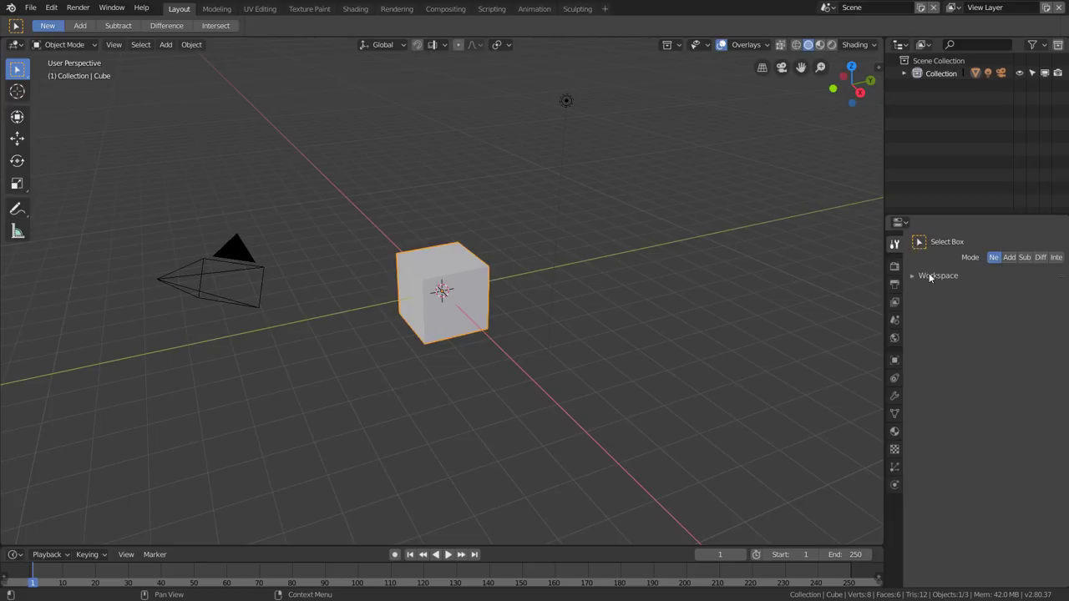
left_click(926, 276)
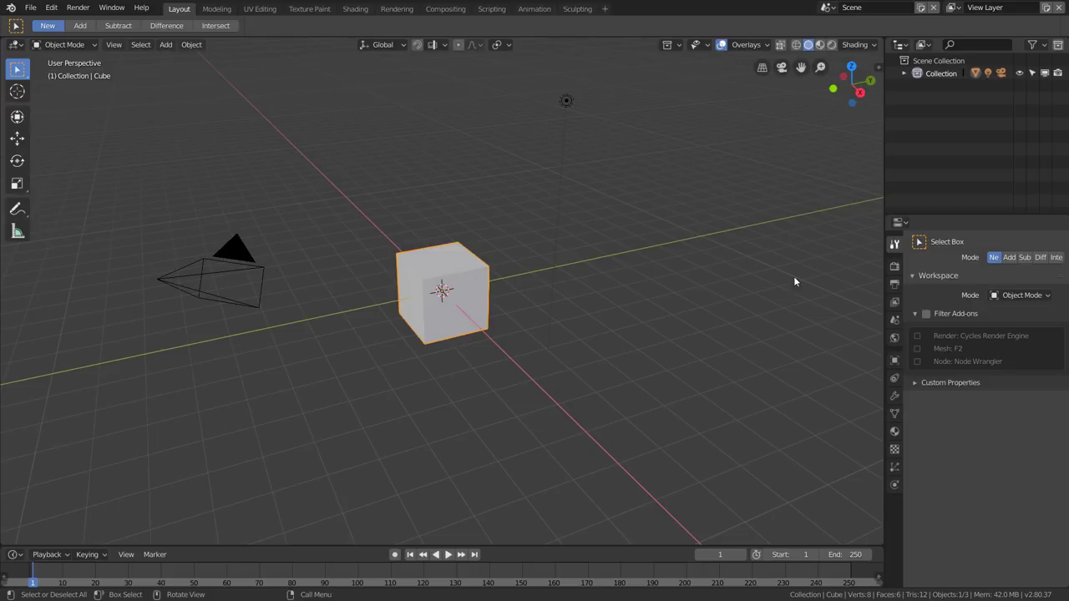
left_click(1017, 296)
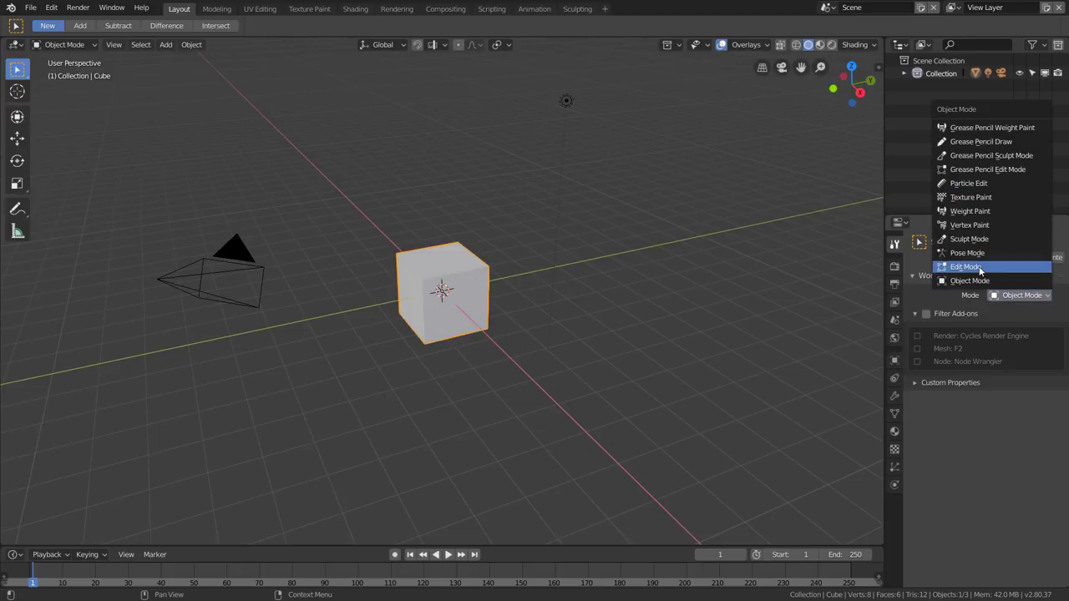
Step: Switch to Modeling, expand its Workspace settings, and compare its Edit Mode with Layout
left_click(217, 10)
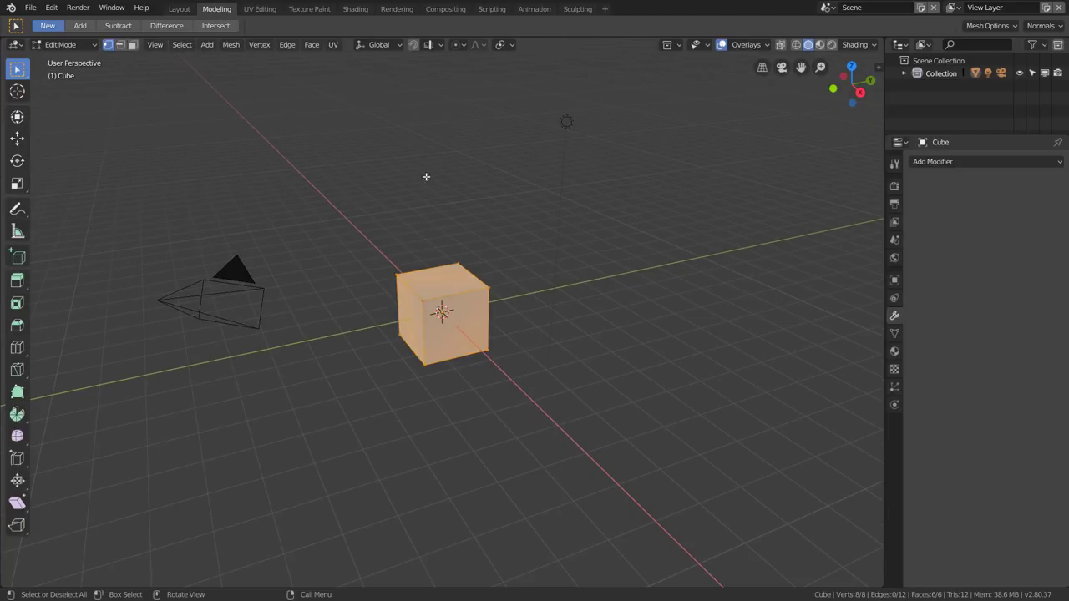
left_click(929, 226)
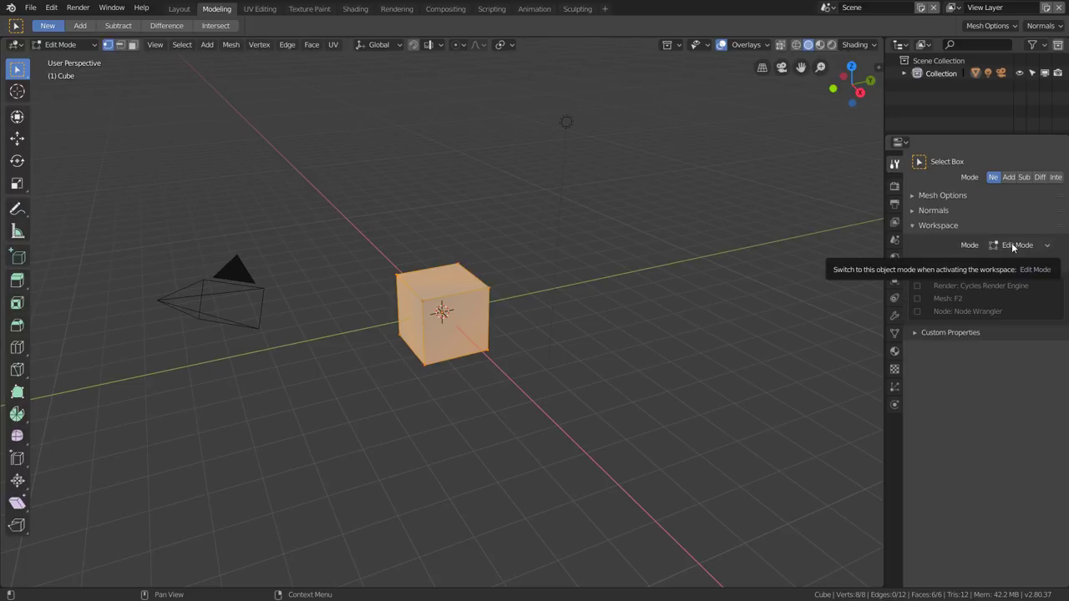
left_click(184, 8)
left_click(214, 9)
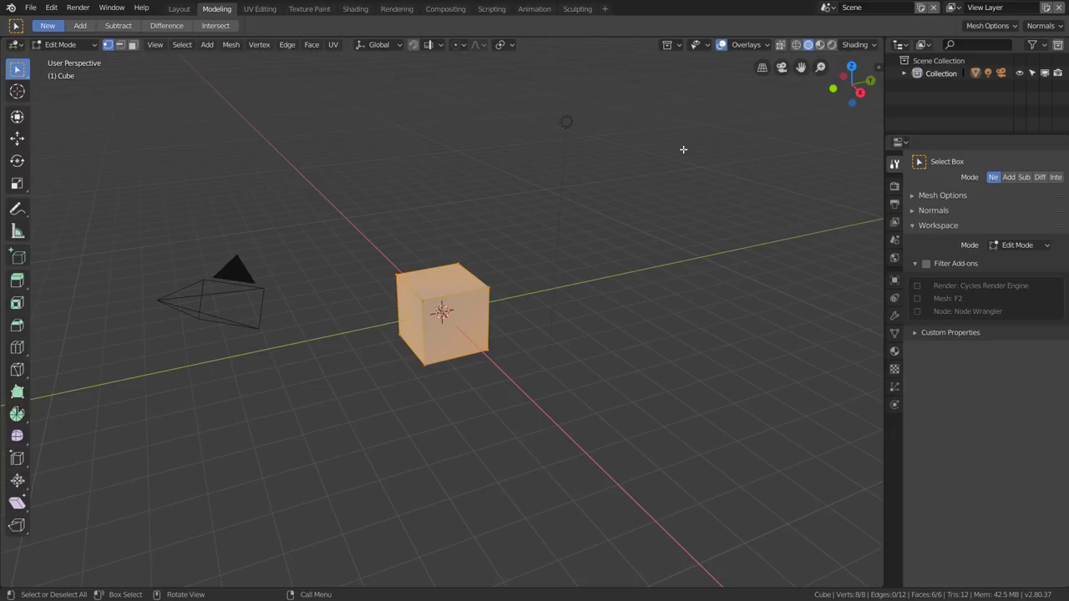
Step: Toggle Filter Add-ons and Mesh: F2, finally leaving filtering off and its section collapsed
left_click(927, 264)
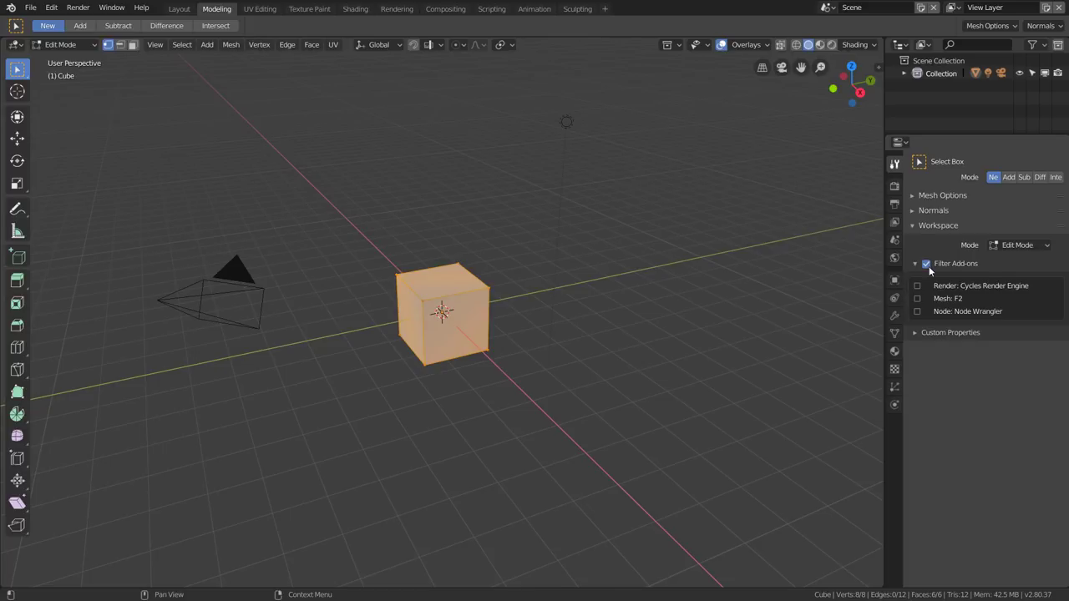
left_click(917, 298)
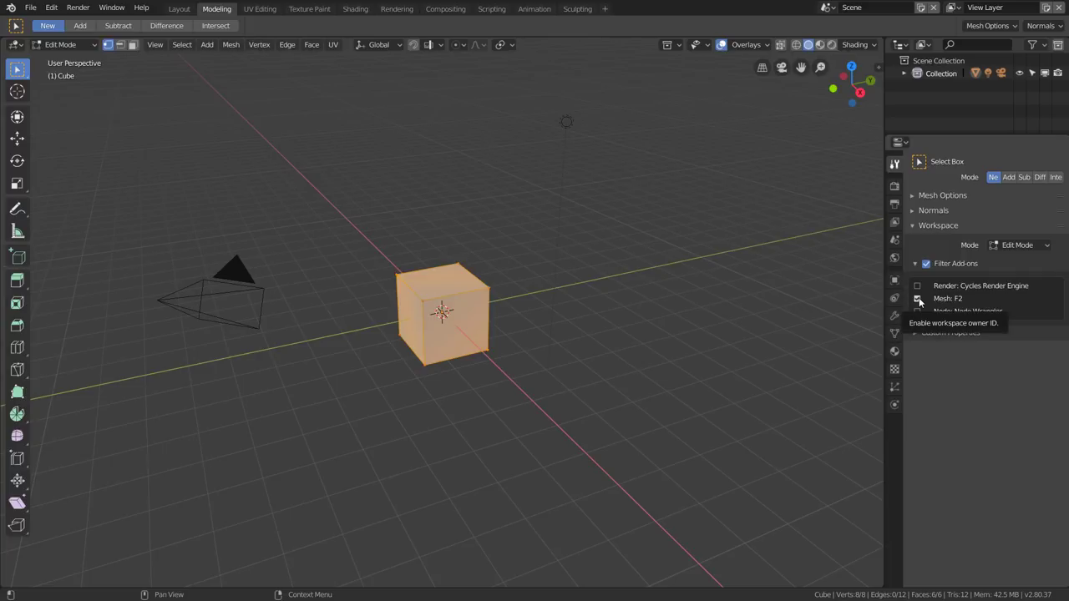
left_click(917, 298)
left_click(926, 264)
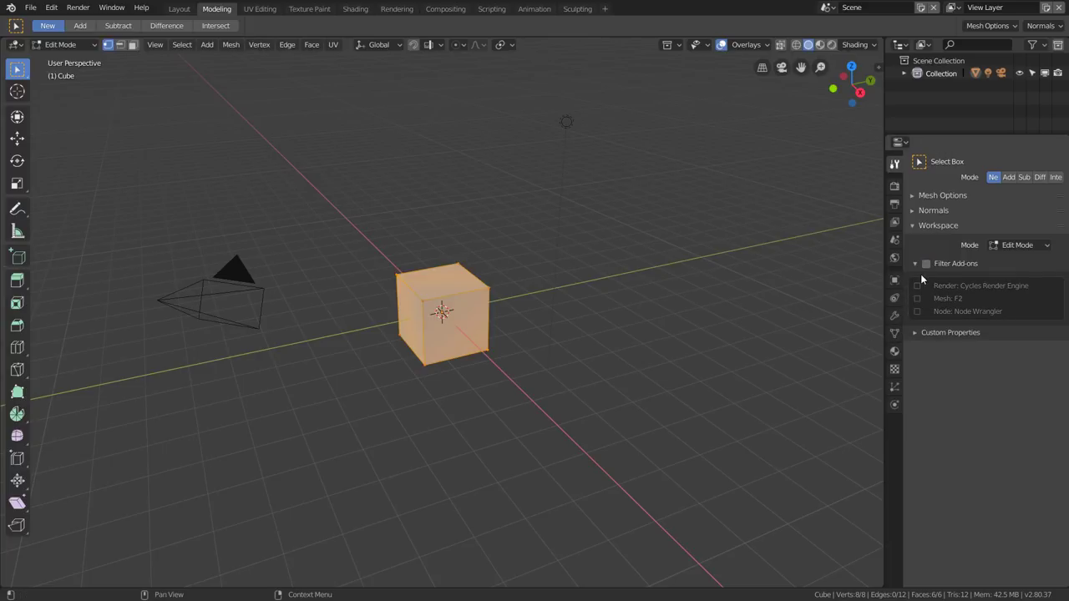
left_click(926, 264)
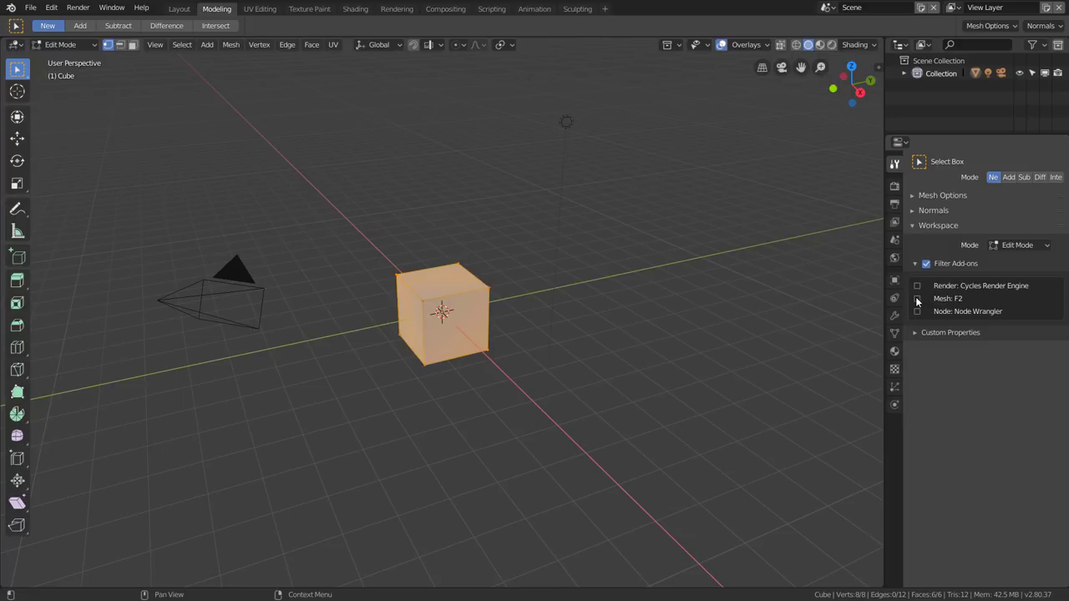
left_click(917, 298)
left_click(925, 263)
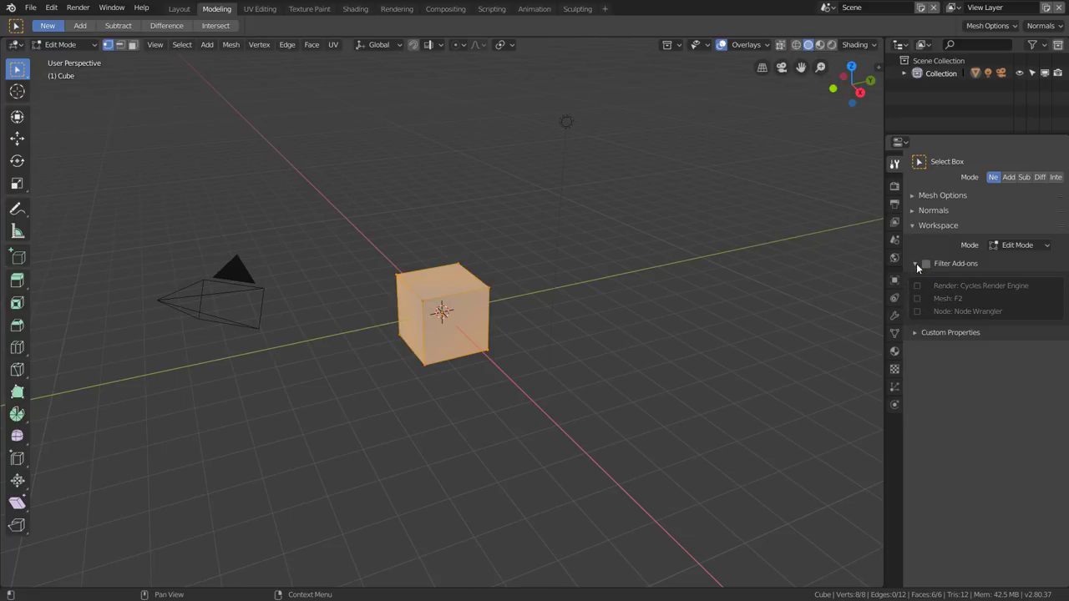
left_click(916, 263)
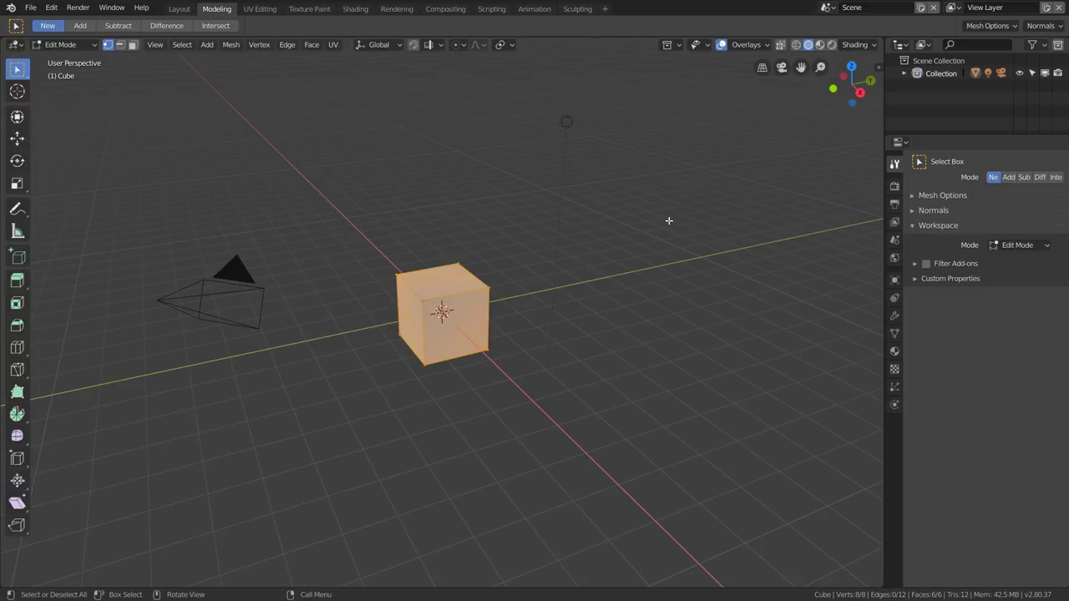
Step: Inspect the viewport Overlays and Shading options, browsing the studio lighting choices
left_click(869, 46)
left_click(868, 46)
left_click(841, 111)
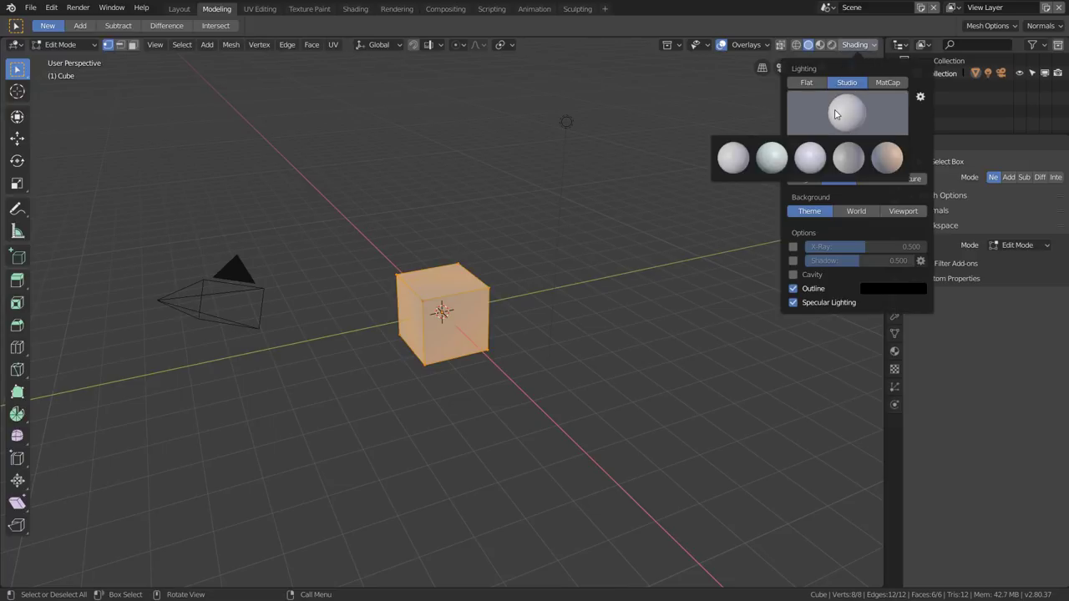
Step: Toggle the Collection's visibility off and on twice, leaving the cube, camera and light visible
left_click(708, 48)
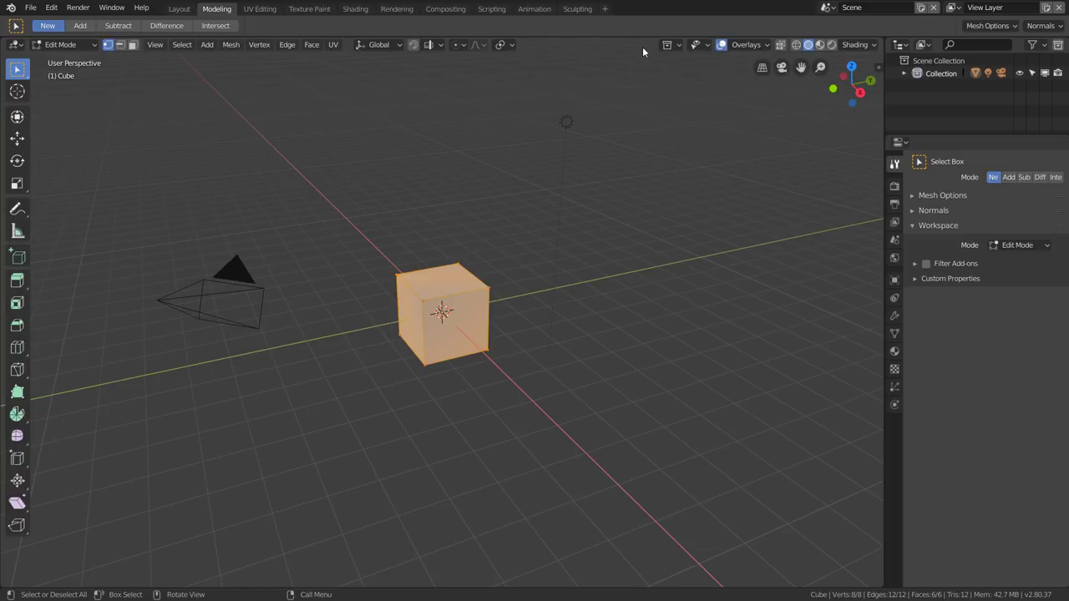
left_click(670, 46)
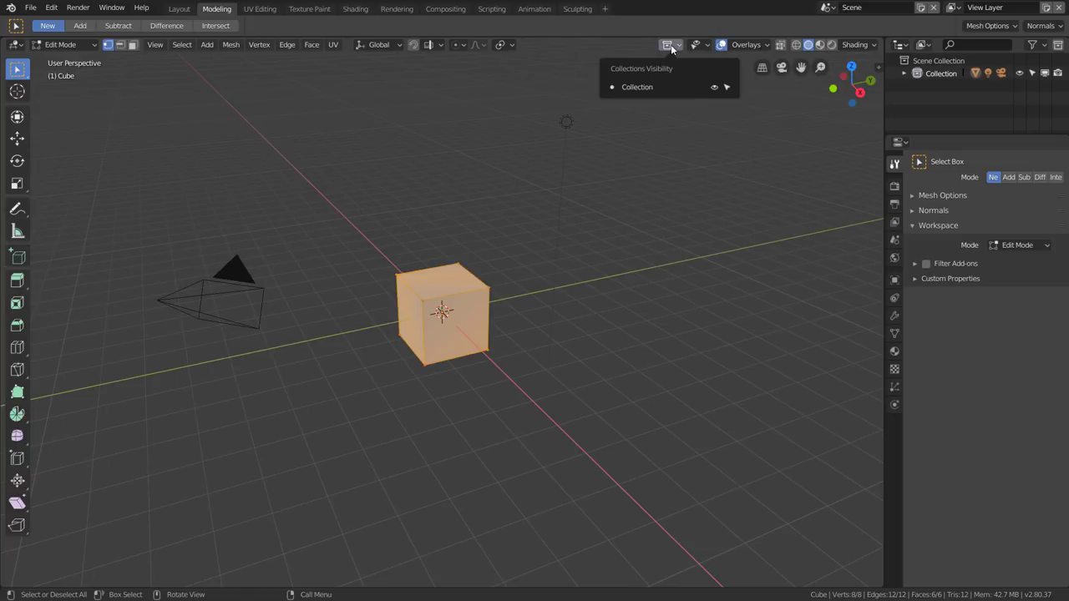
left_click(713, 88)
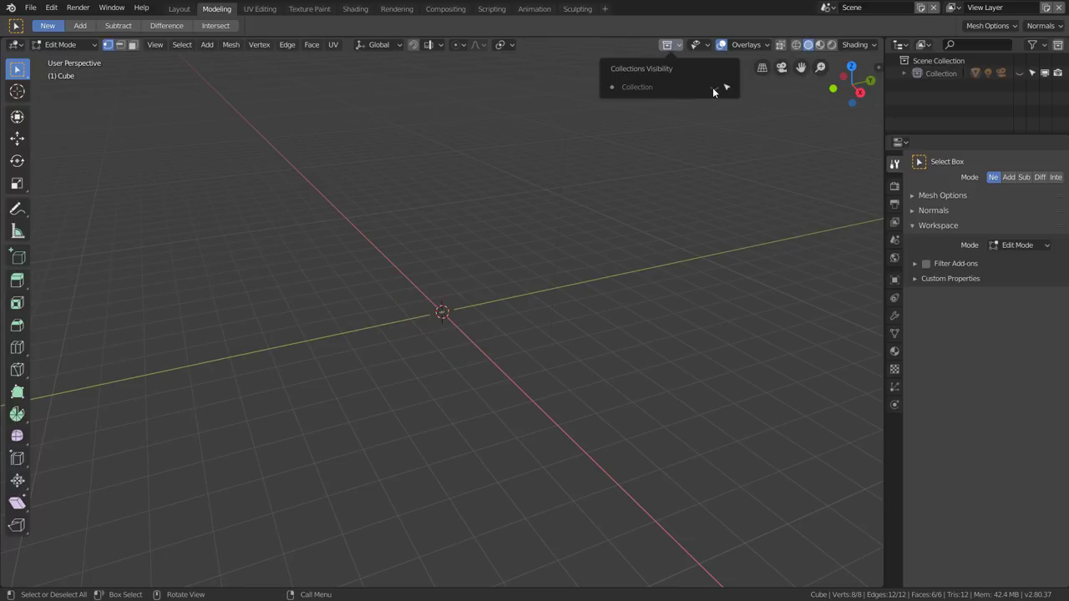
left_click(713, 88)
left_click(713, 88)
left_click(713, 87)
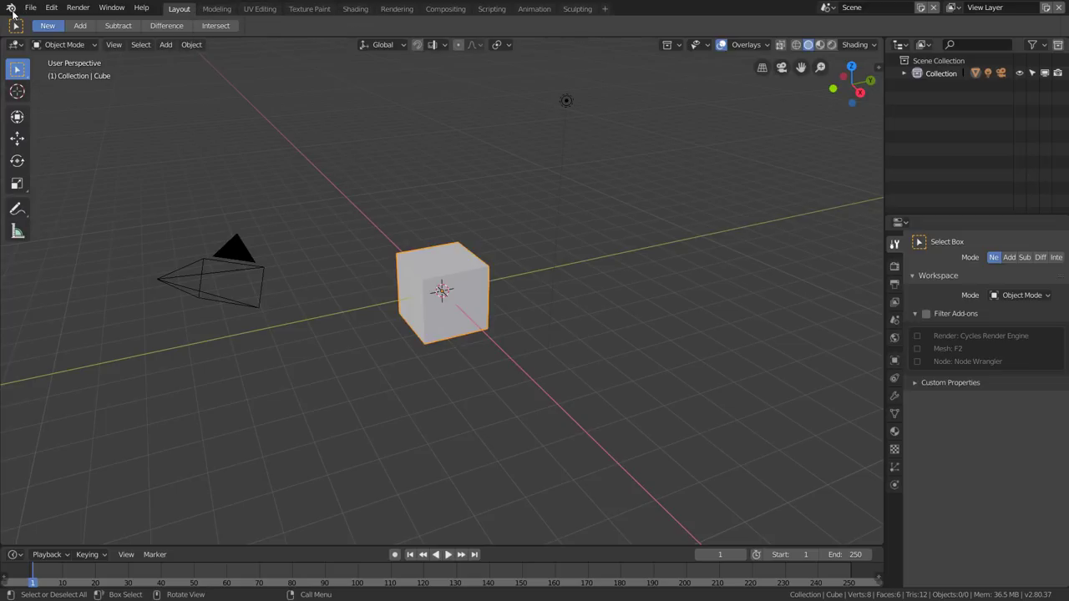
Step: Start a new file from the 2D Animation template via the splash screen
left_click(11, 10)
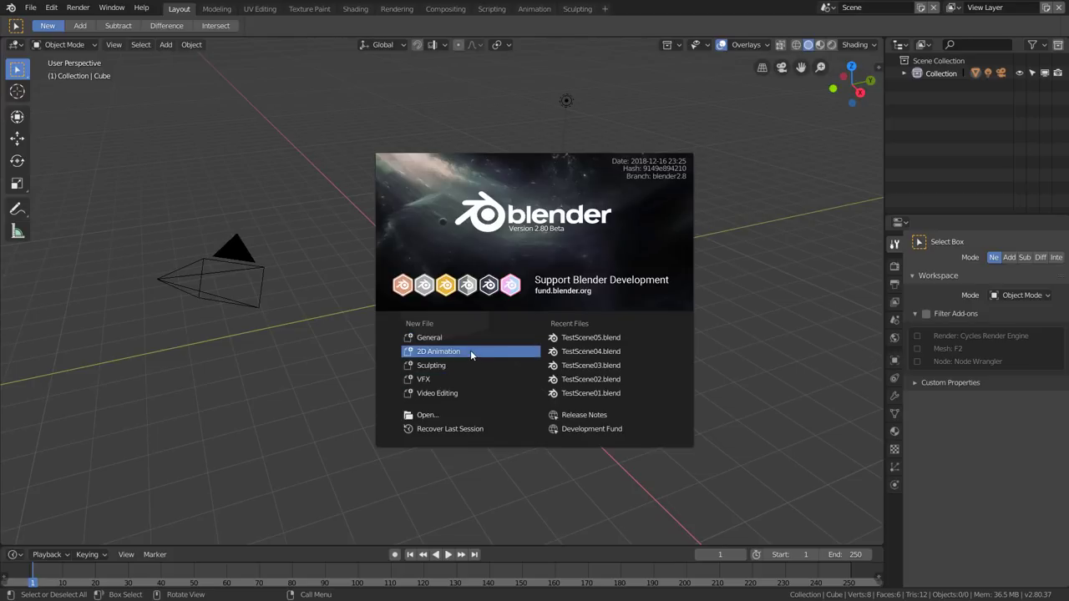
left_click(470, 351)
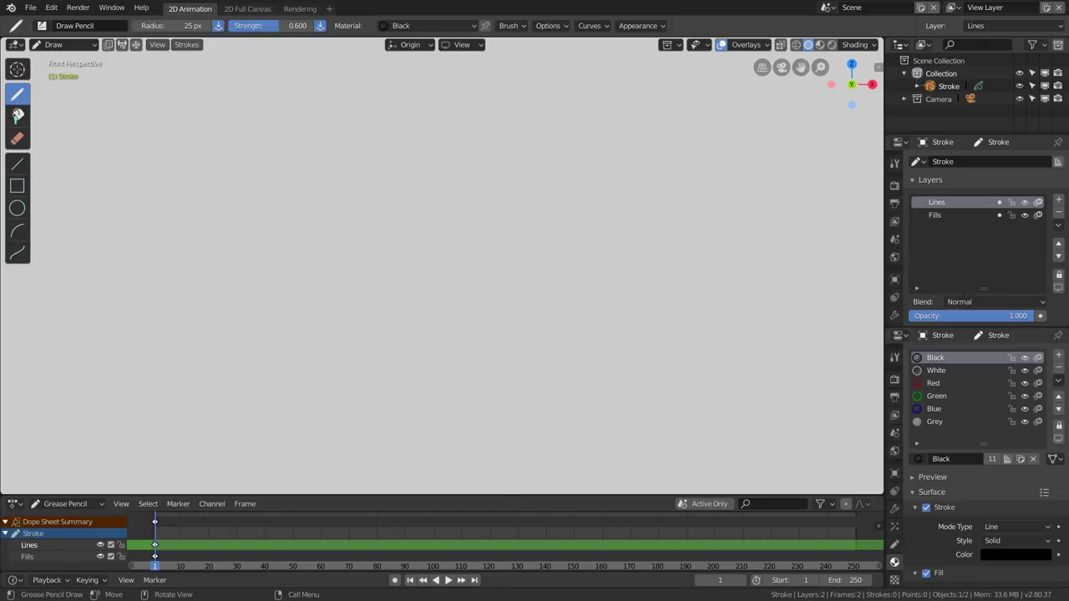
mouse_move(384, 161)
left_mouse_down()
mouse_move(325, 291)
mouse_move(596, 239)
mouse_move(450, 257)
mouse_move(454, 241)
left_mouse_up()
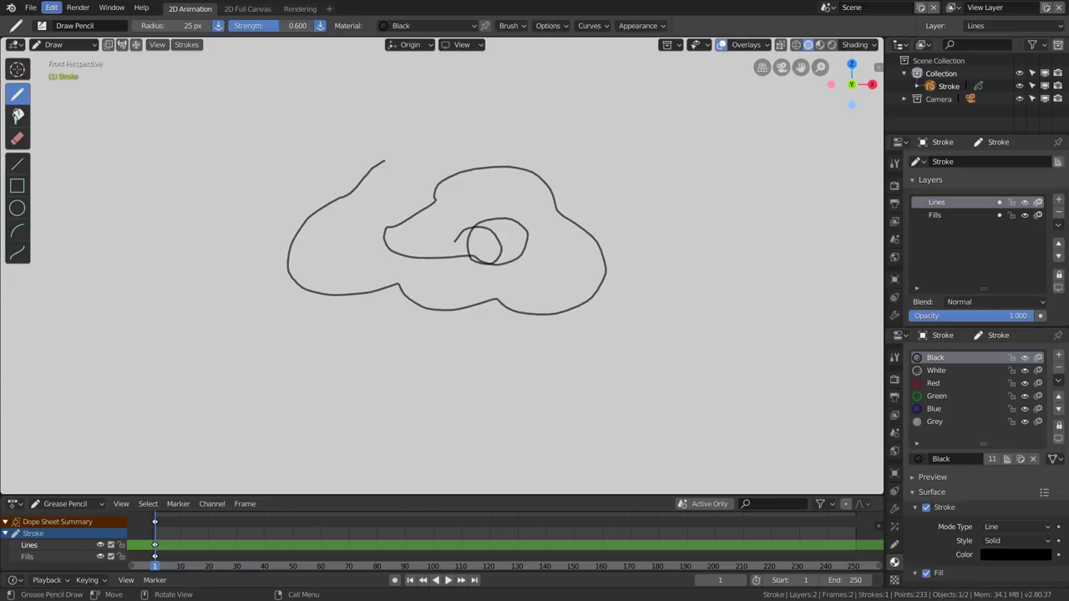
left_click(30, 8)
mouse_move(70, 31)
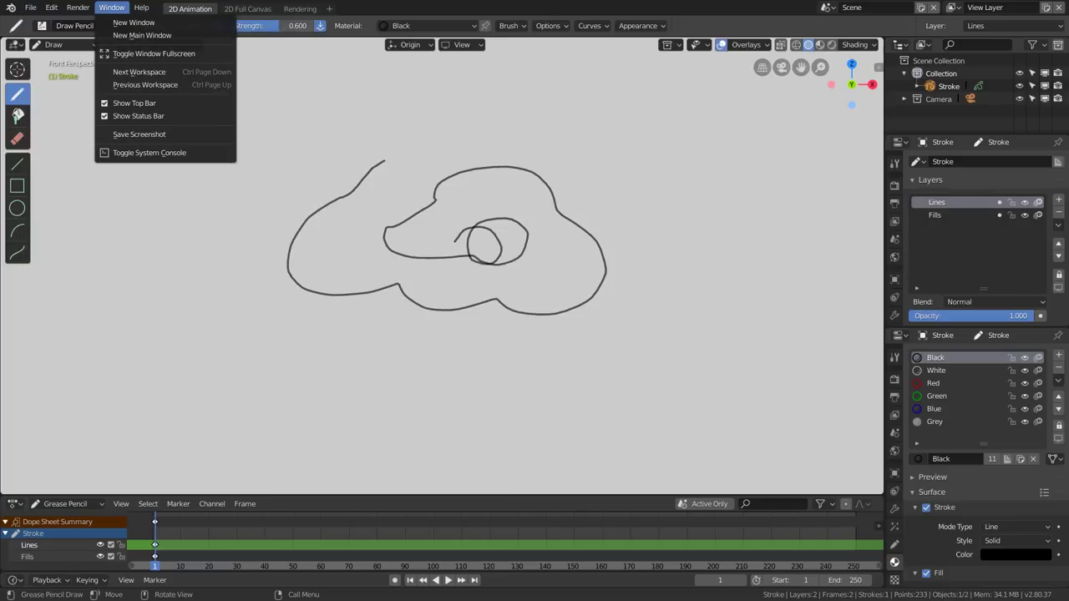
Step: Delete the Rendering and 2D Full Canvas workspaces
right_click(306, 12)
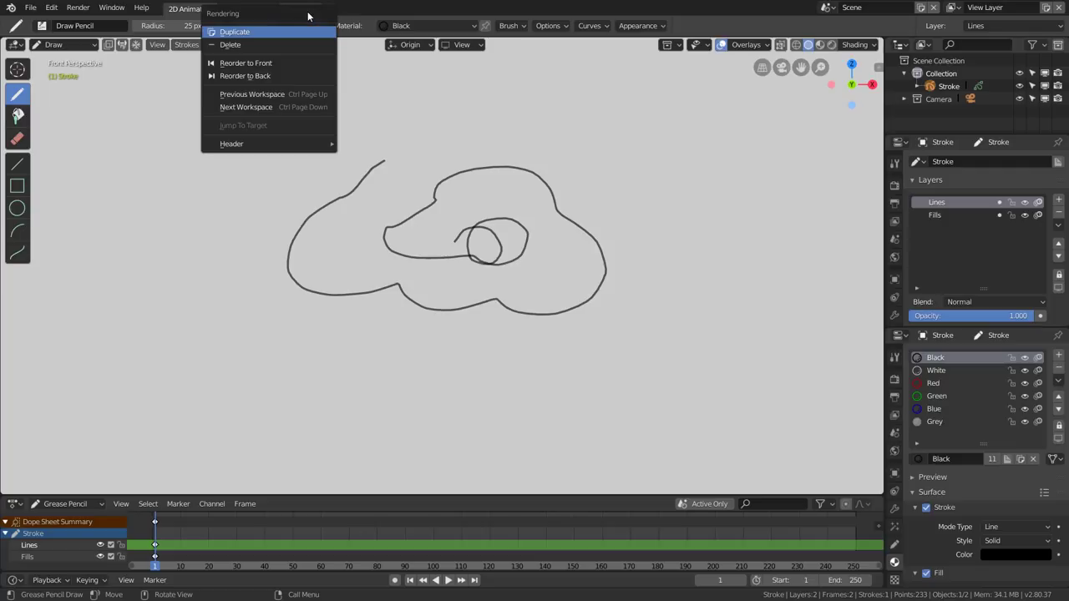
left_click(275, 45)
right_click(254, 10)
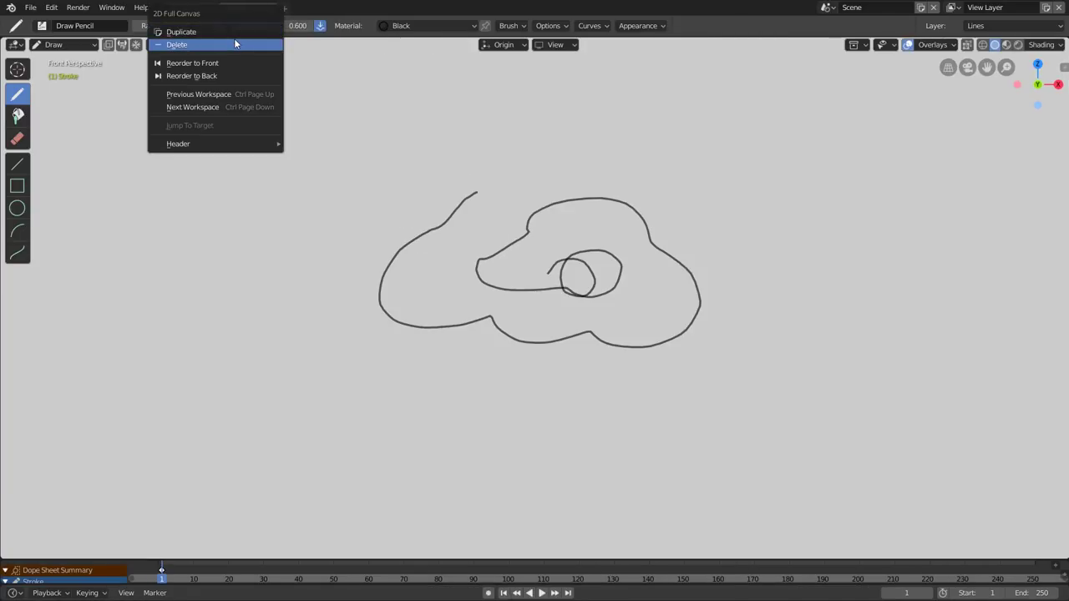
left_click(236, 44)
Step: Rename the 2D Animation workspace to General
right_click(188, 8)
left_click(216, 16)
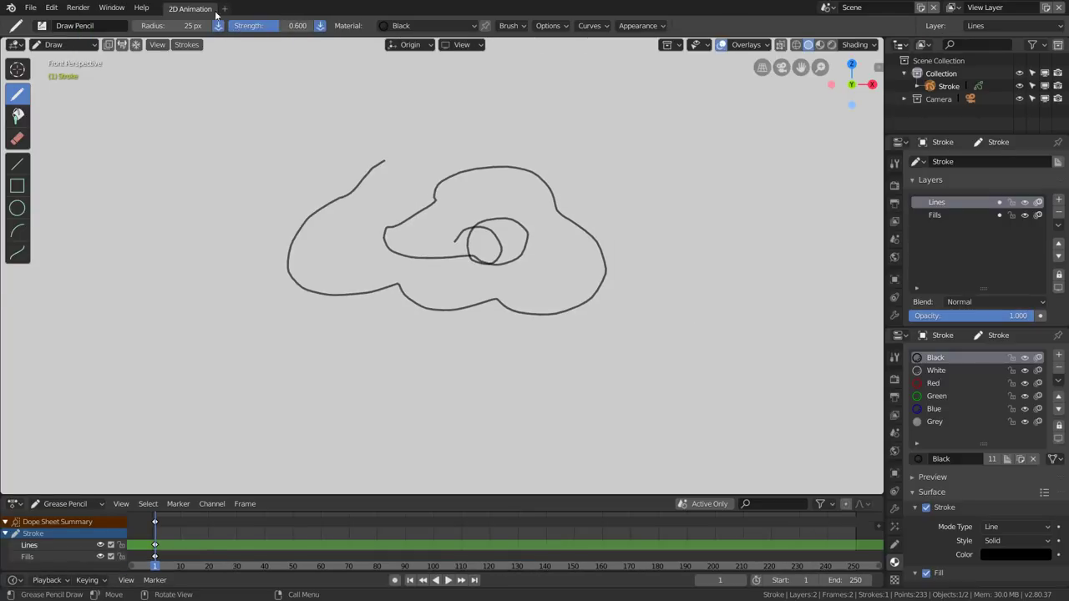
double_click(193, 10)
type("General")
key("Return")
left_click(15, 44)
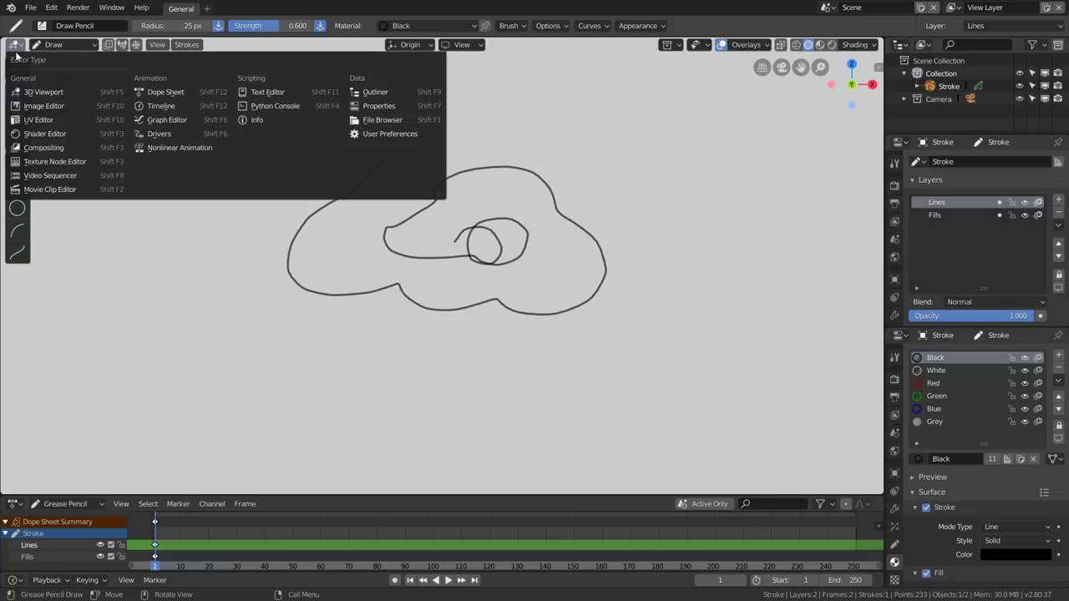
left_click(42, 91)
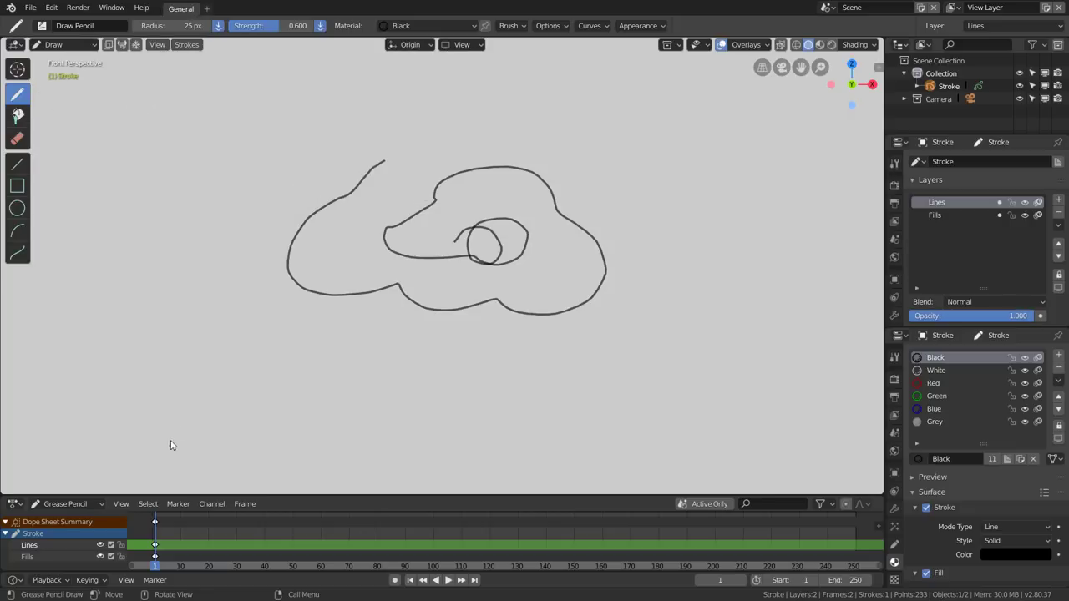
Step: Delete the grease-pencil Stroke object from the scene
key("Tab")
key("x")
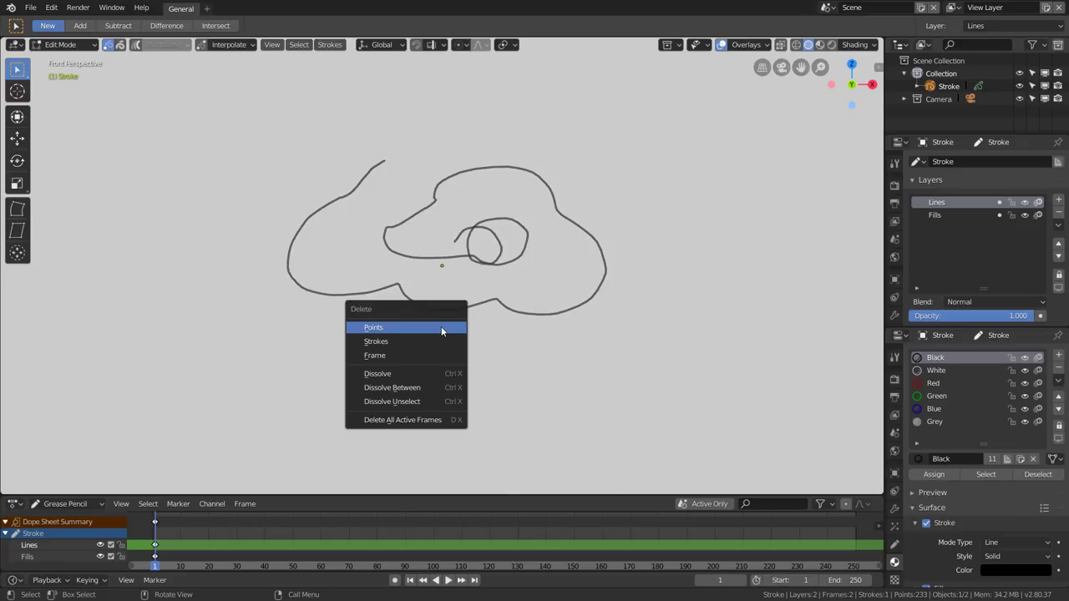
key("Escape")
key("x")
key("Tab")
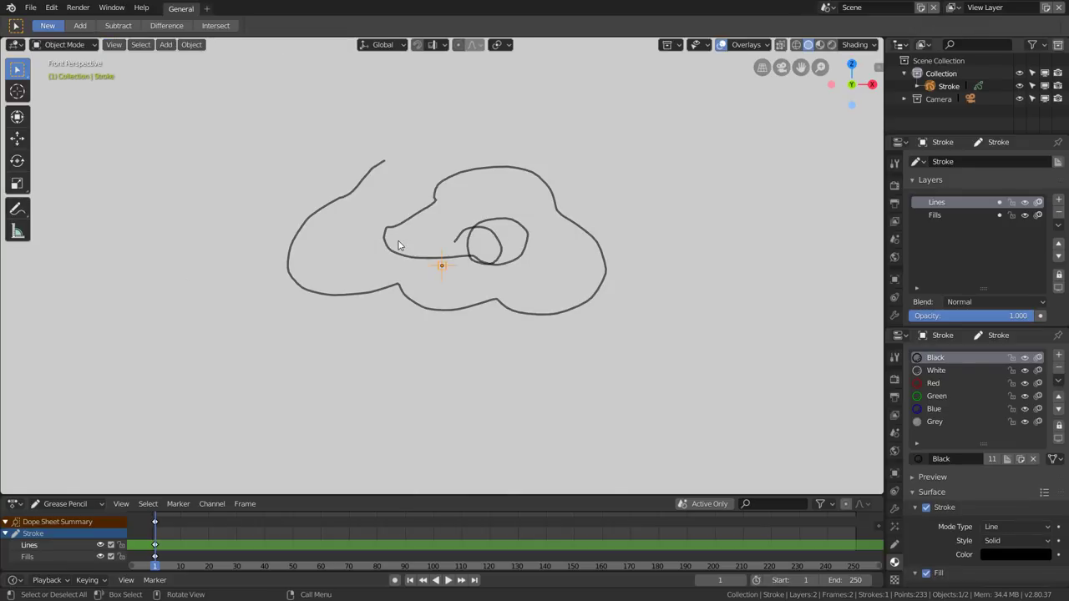
key("x")
left_click(465, 265)
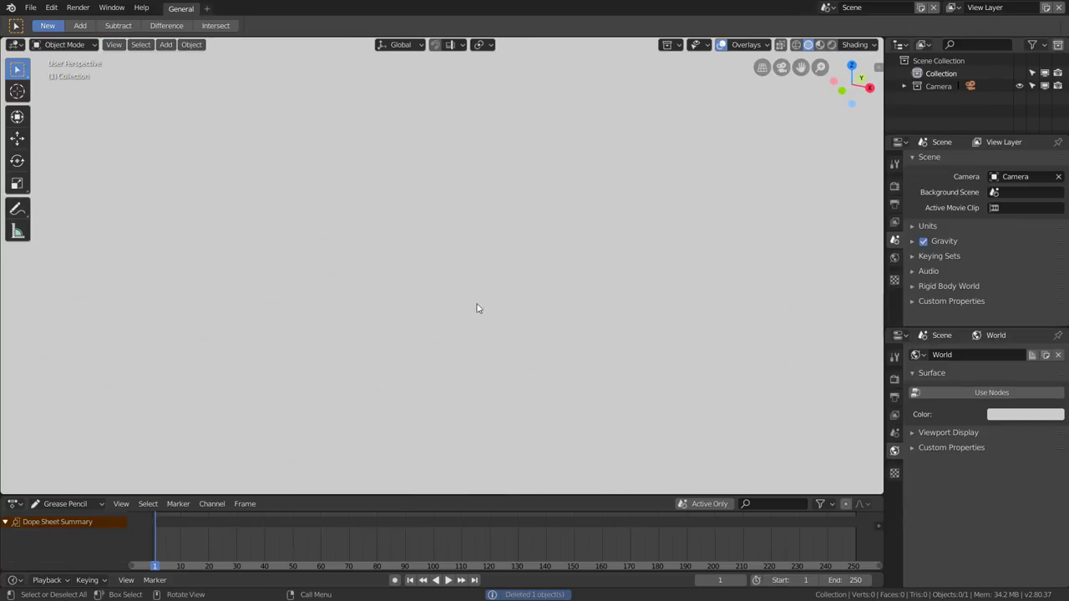
Step: Darken the viewport background colour to grey in the Shading settings
left_click(861, 45)
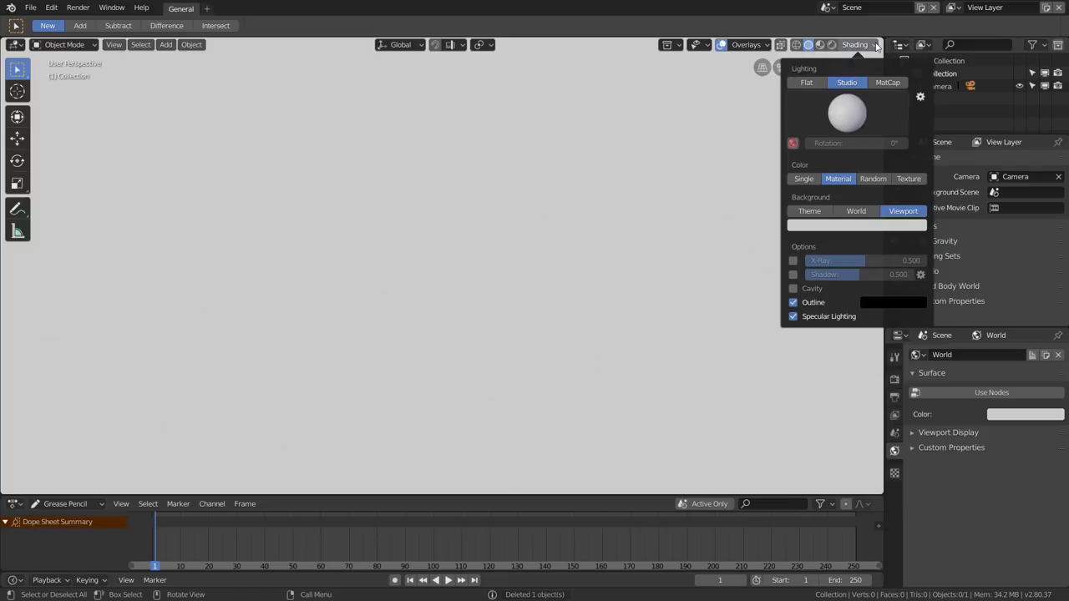
left_click(856, 224)
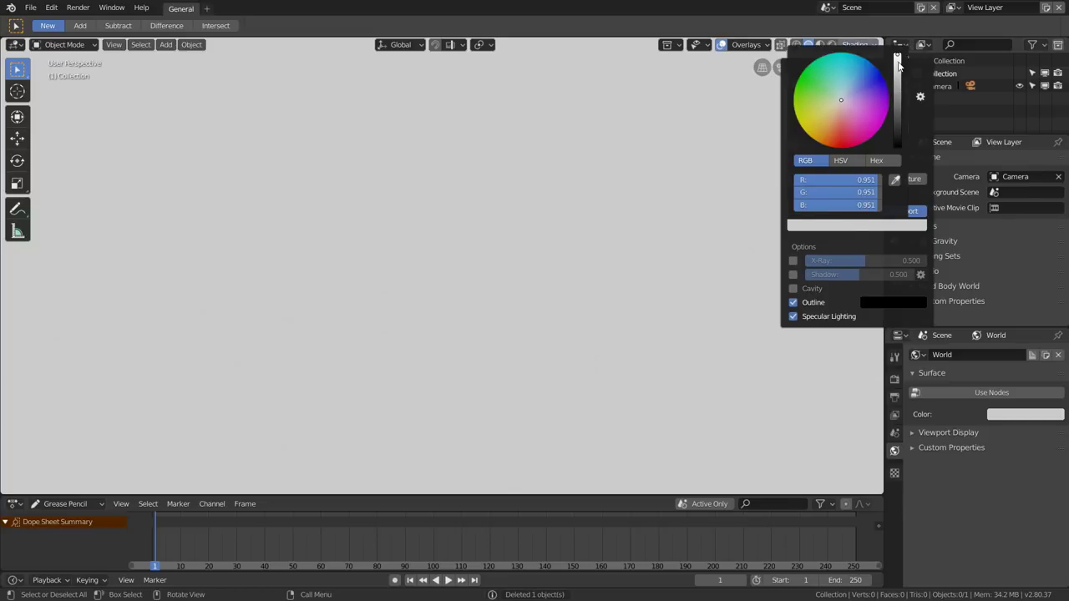
left_click_drag(898, 64, 897, 127)
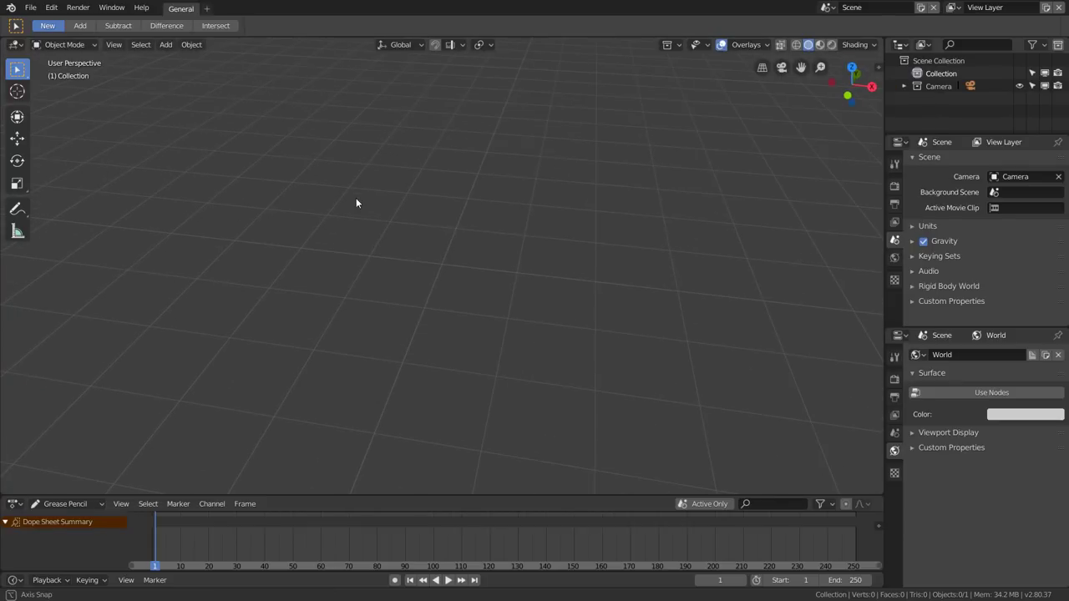
mouse_move(390, 205)
middle_mouse_down()
mouse_move(391, 272)
mouse_move(414, 240)
middle_mouse_up()
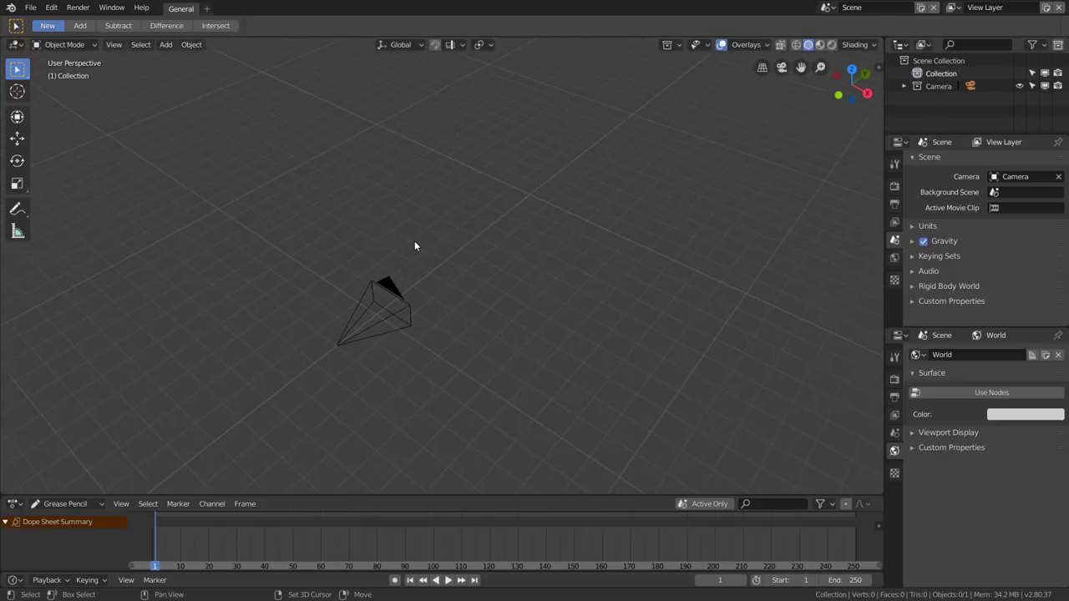
Step: Turn on display of the 3D cursor in the viewport overlays
left_click(765, 45)
left_click(757, 146)
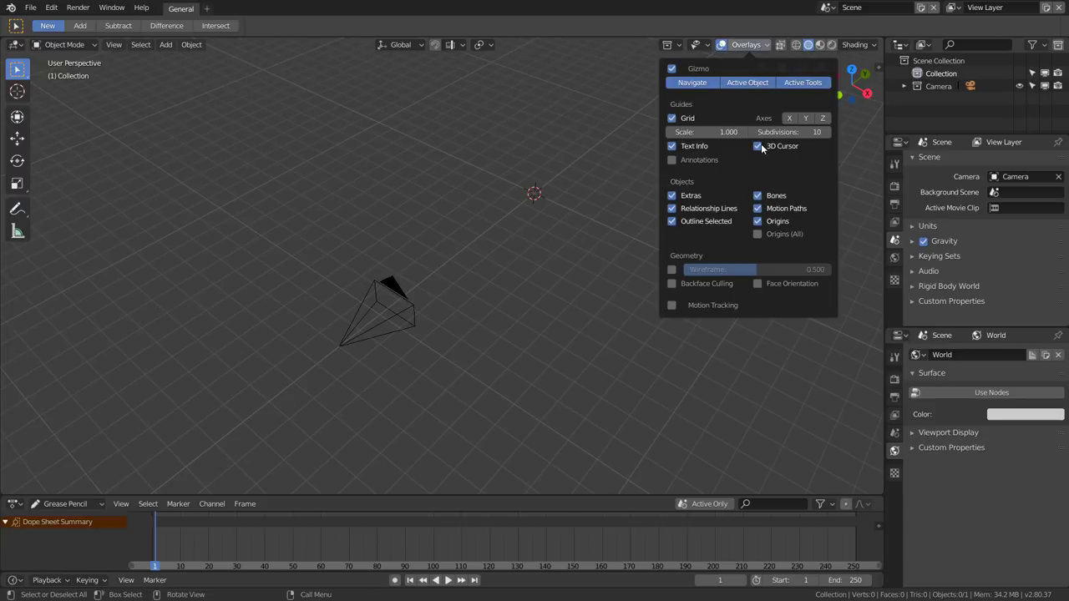
mouse_move(424, 214)
middle_mouse_down()
mouse_move(537, 270)
mouse_move(471, 298)
mouse_move(515, 289)
middle_mouse_up()
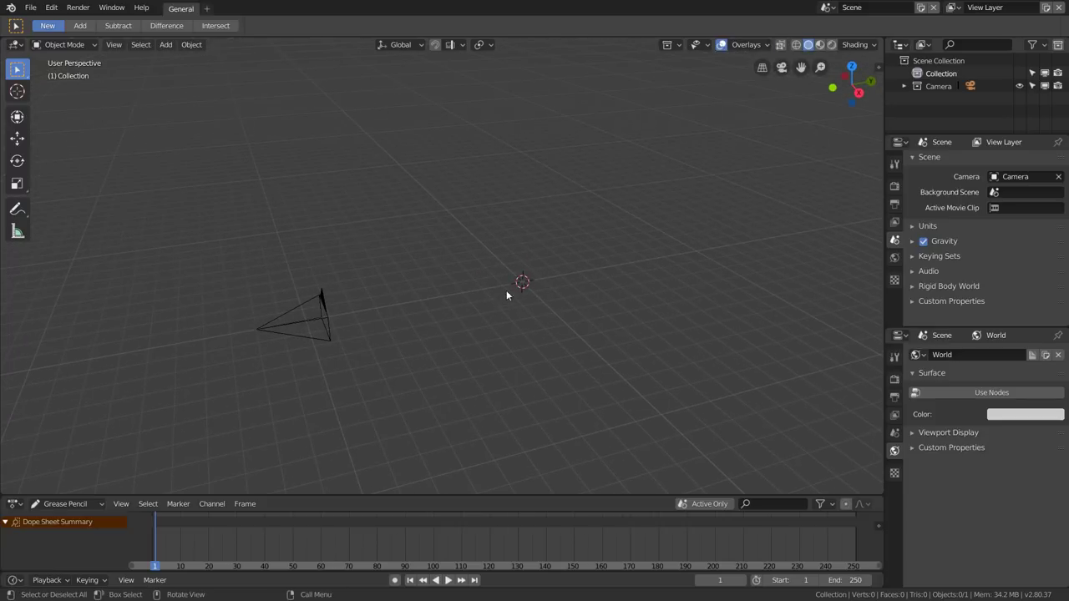
key("shift+a")
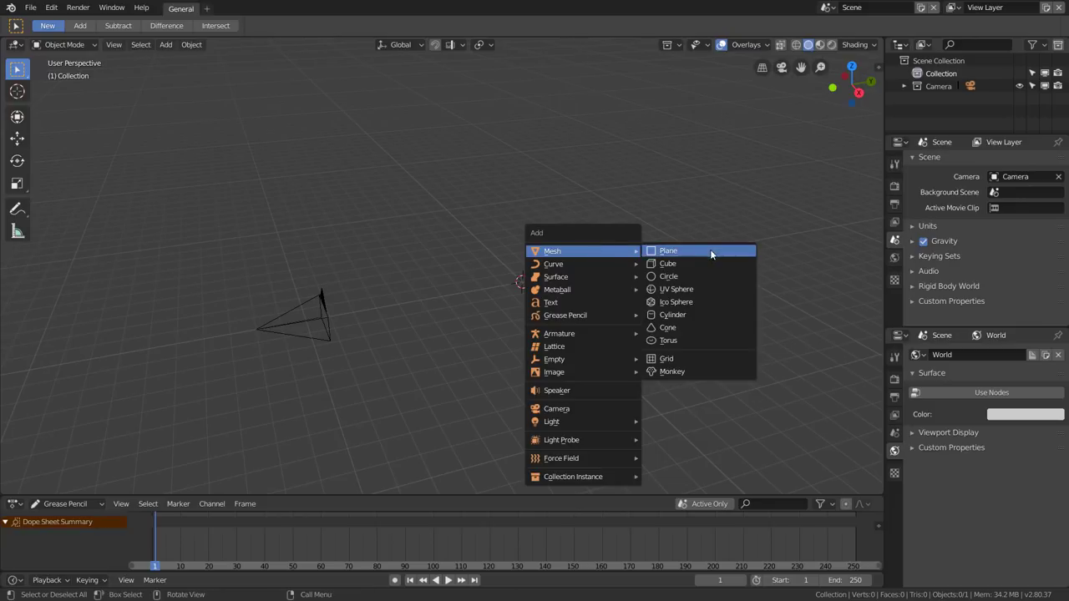
Step: Add a Suzanne monkey, tilt it on X, subdivide with Ctrl+2, raise it on Z, and shade smooth
left_click(696, 368)
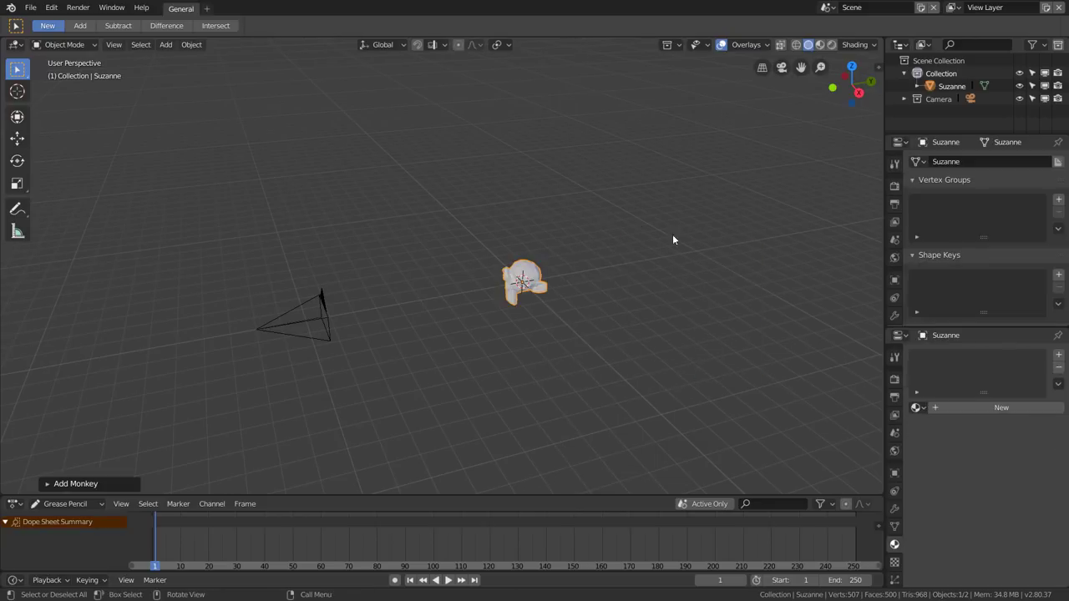
key("r")
key("x")
left_click(697, 313)
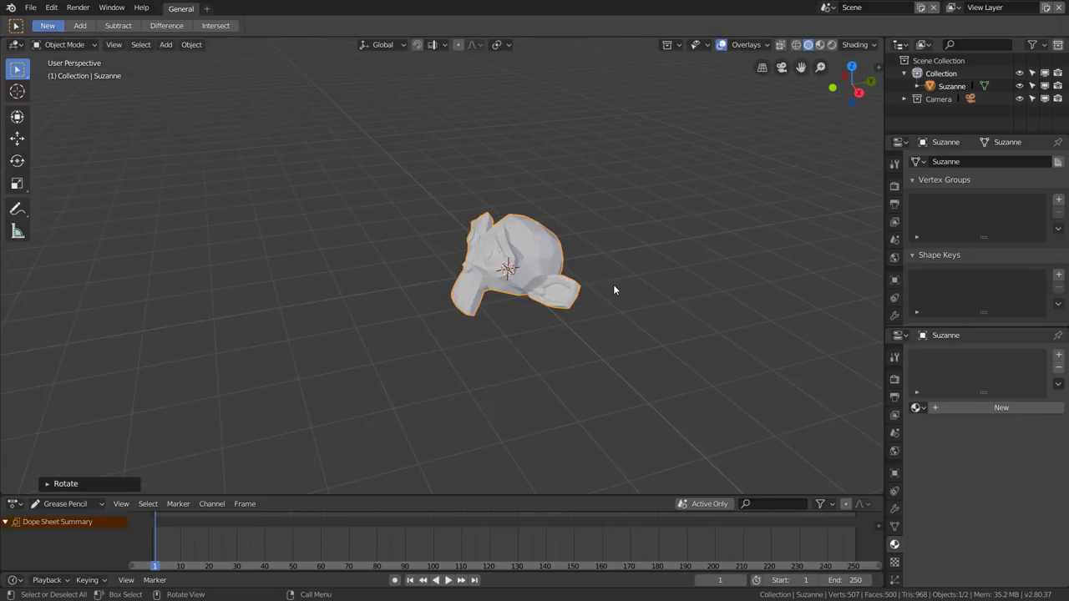
key("ctrl+2")
key("g")
key("z")
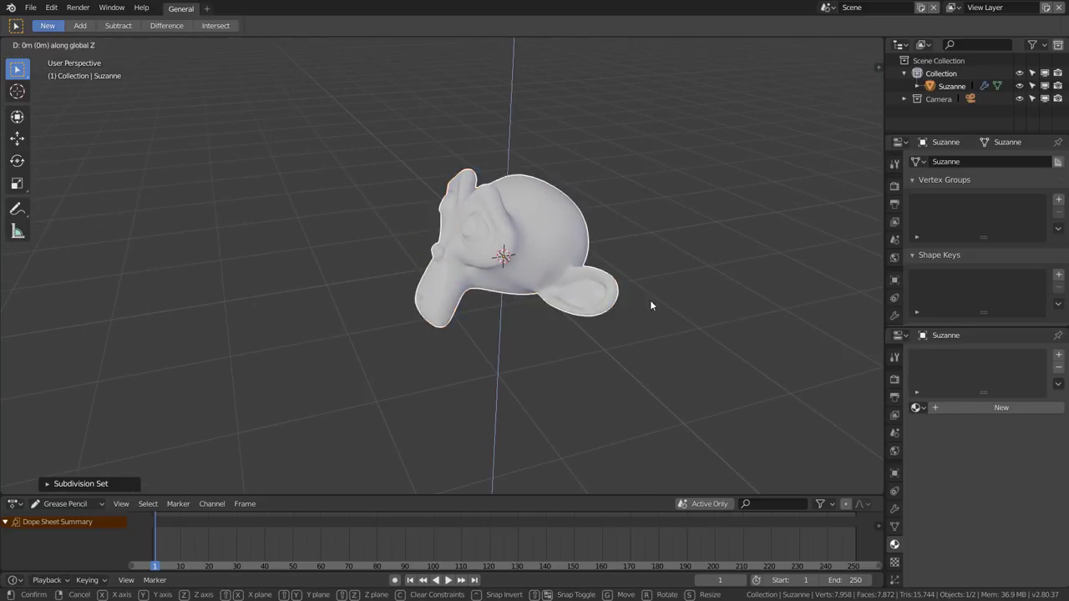
left_click(580, 206)
right_click(580, 206)
left_click(579, 207)
Step: Tilt Suzanne further around the X axis and frame it in the view
middle_click_drag(580, 206, 611, 240)
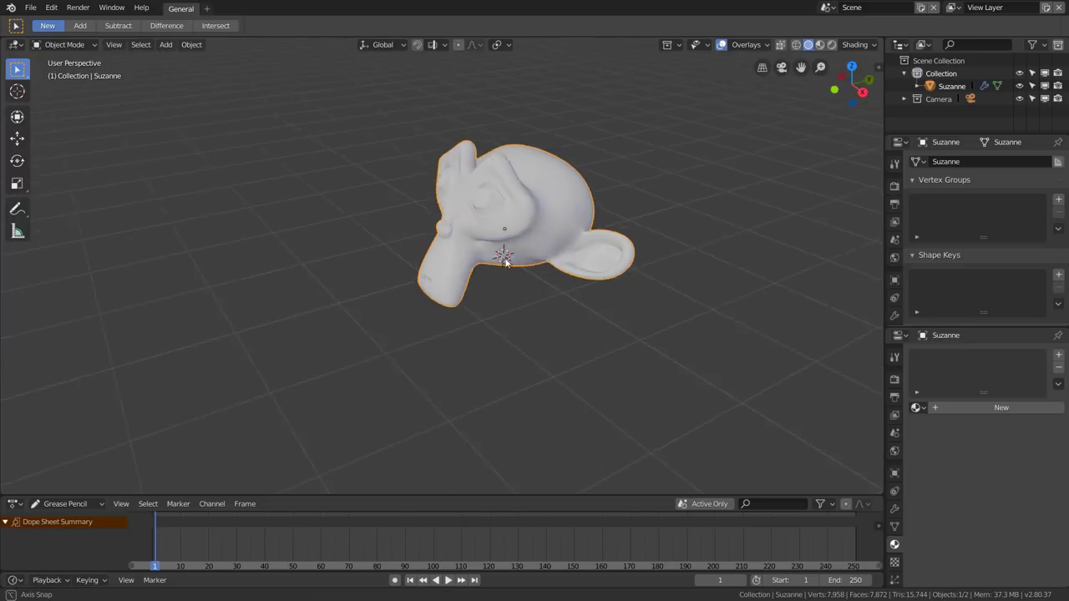
key("r")
key("x")
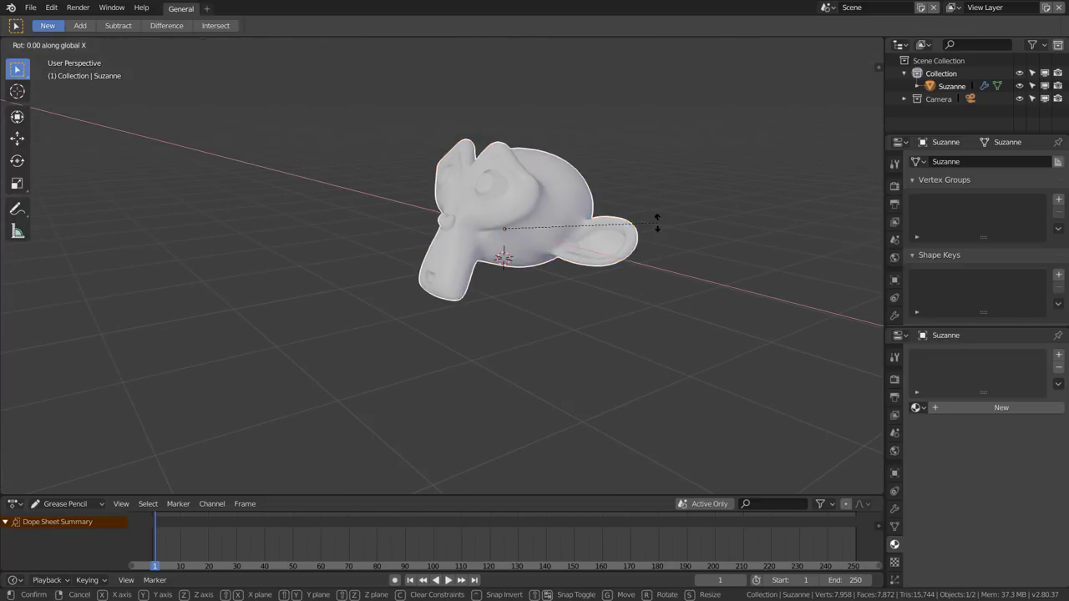
left_click(653, 232)
mouse_move(653, 231)
middle_mouse_down()
mouse_move(547, 250)
mouse_move(597, 278)
mouse_move(476, 294)
mouse_move(525, 289)
mouse_move(397, 280)
middle_mouse_up()
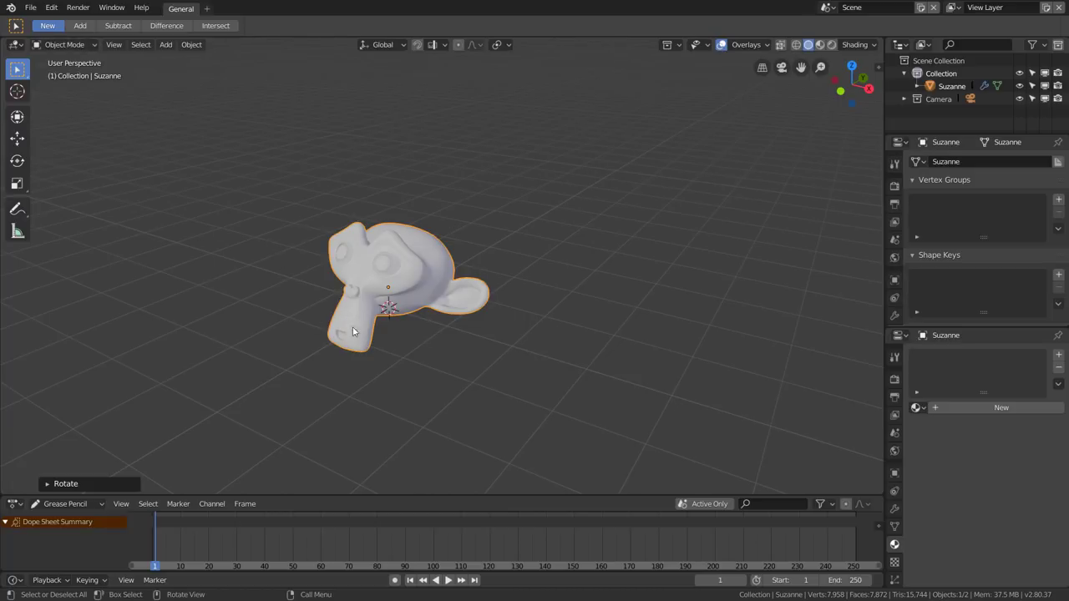
Step: Collapse the dope sheet so the 3D view takes more of the window
left_click_drag(31, 495, 31, 504)
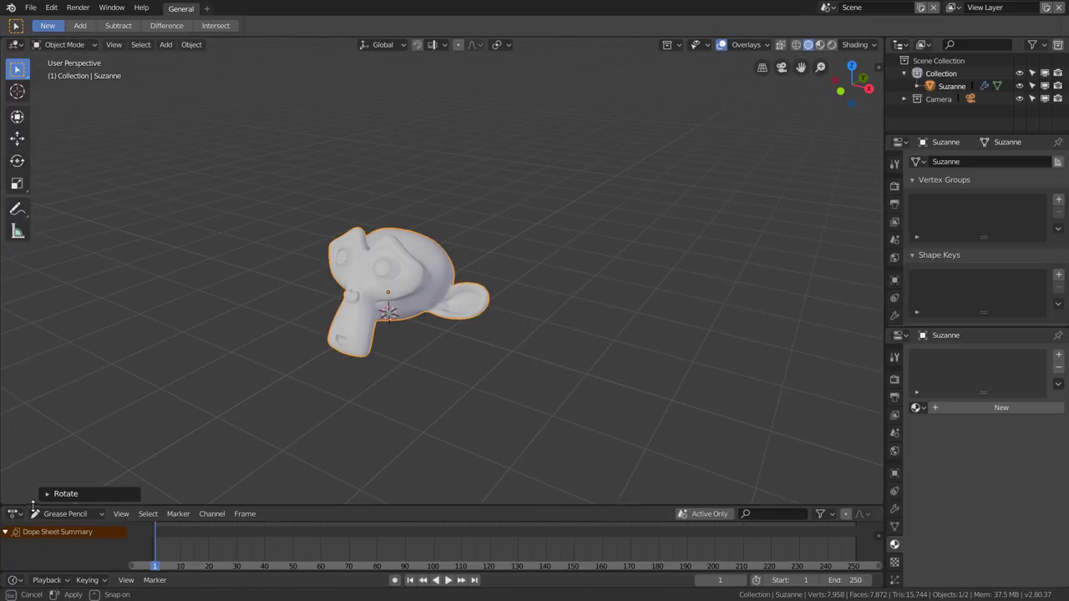
left_click(15, 513)
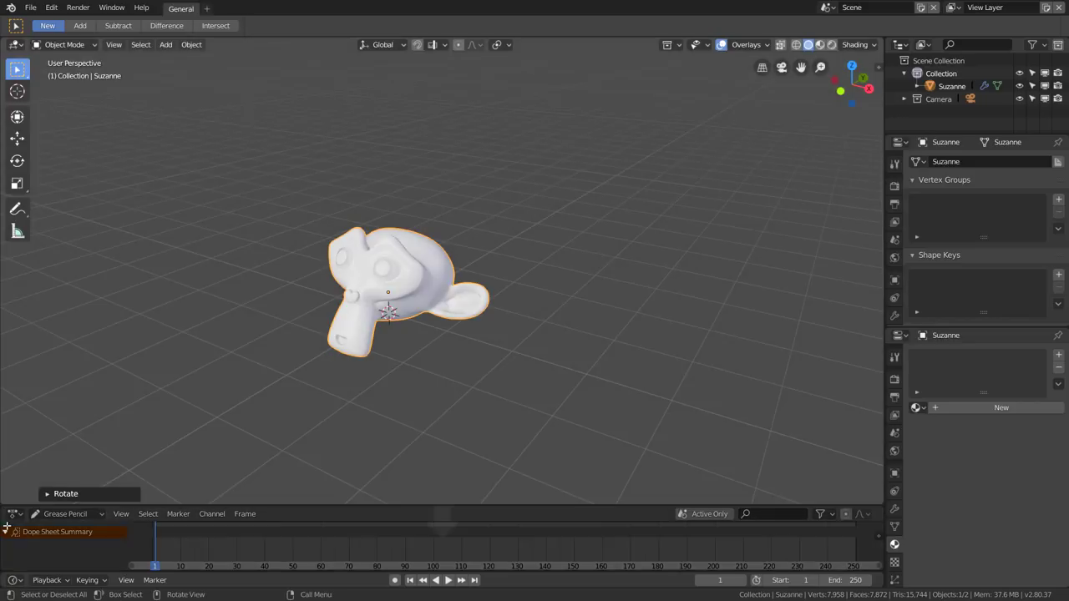
mouse_move(5, 504)
left_mouse_down()
mouse_move(37, 569)
mouse_move(37, 538)
left_mouse_up()
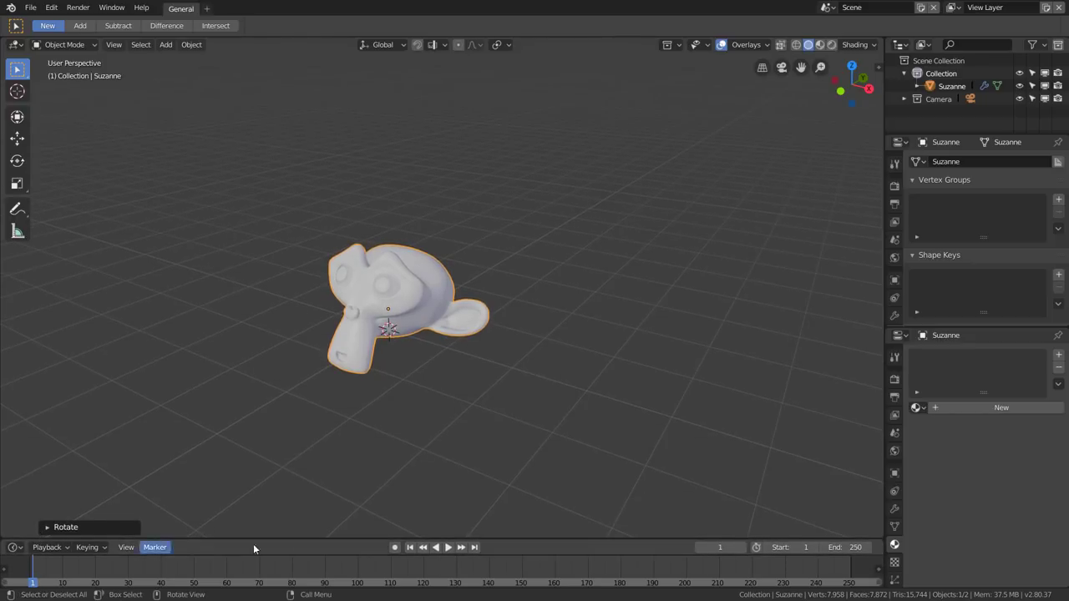
left_click(896, 186)
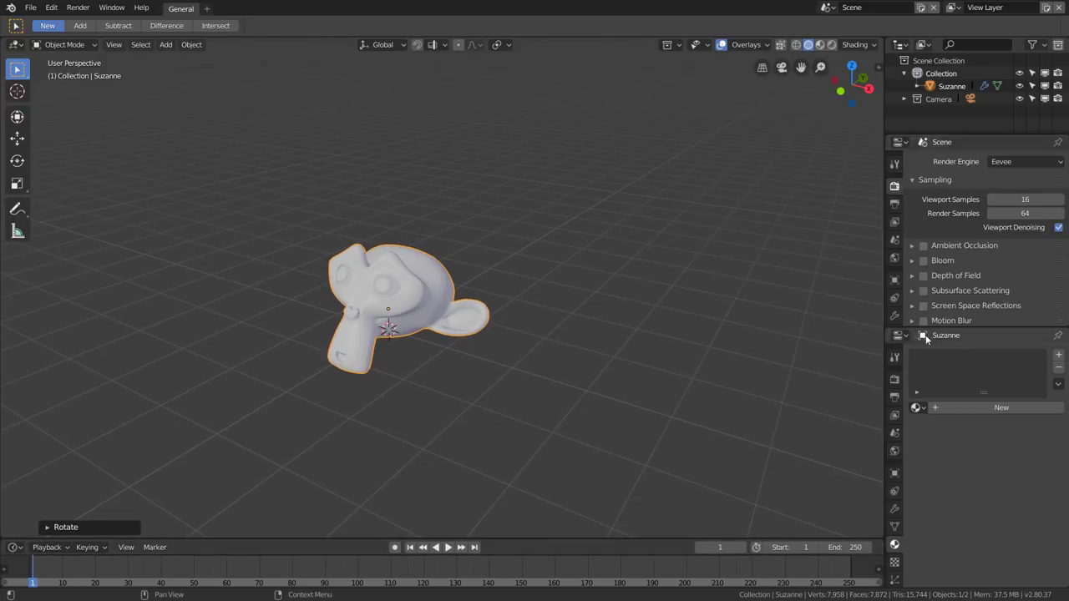
Step: Resize the Properties area and check Suzanne's object and render settings
mouse_move(975, 328)
left_mouse_down()
mouse_move(966, 341)
mouse_move(962, 330)
left_mouse_up()
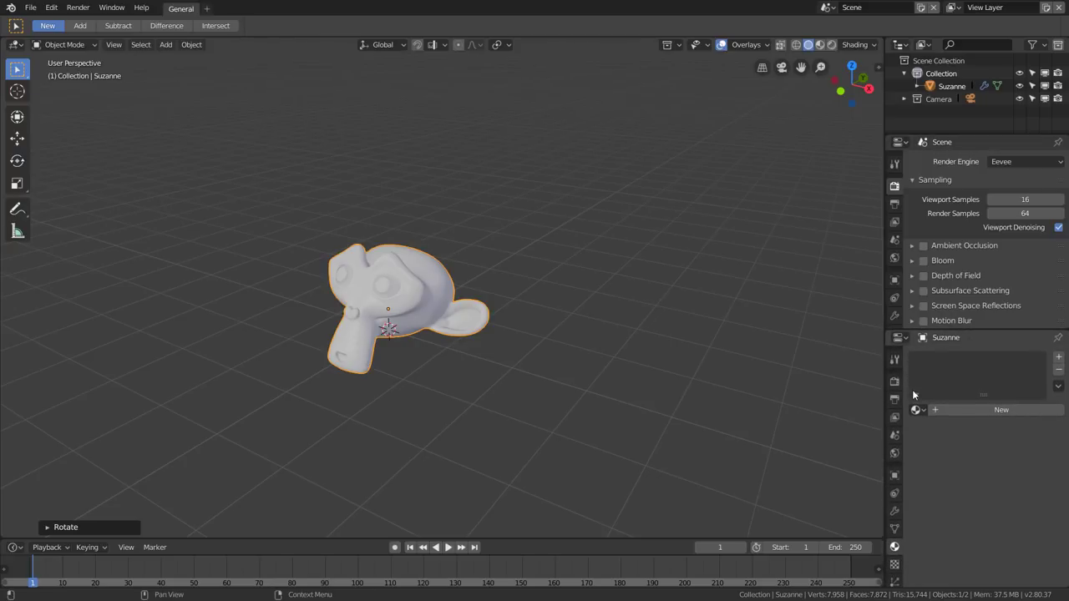
left_click(895, 477)
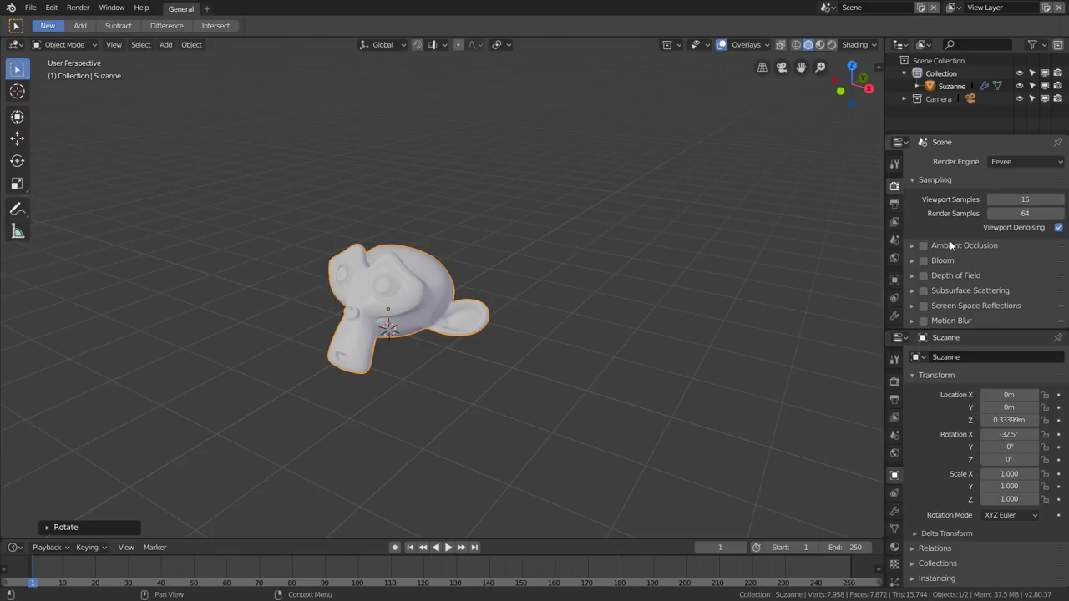
scroll(950, 239, "down", 3)
scroll(943, 192, "up", 3)
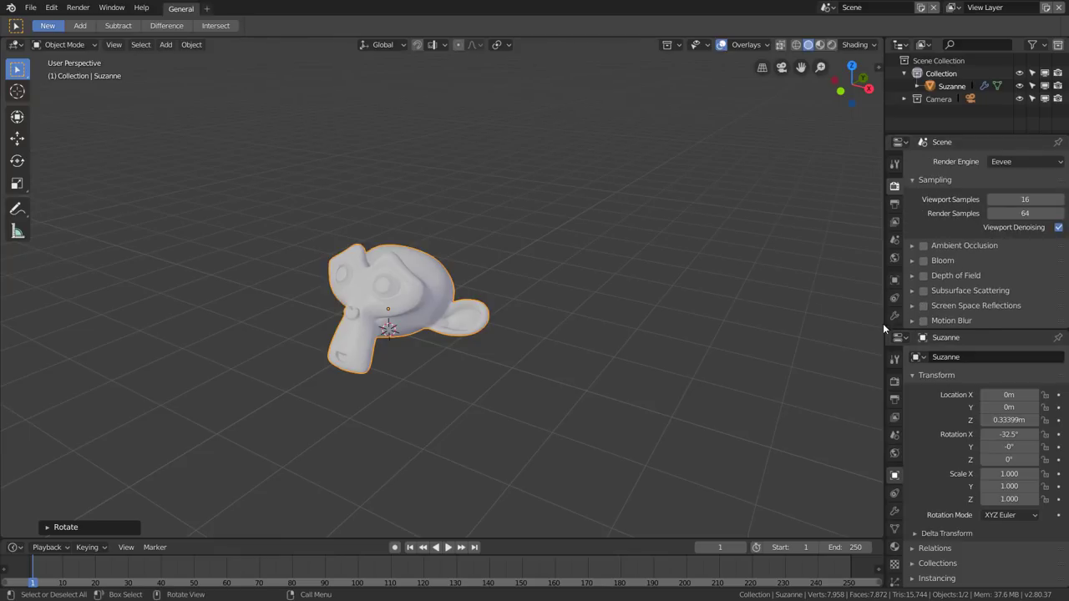
left_click_drag(886, 328, 893, 368)
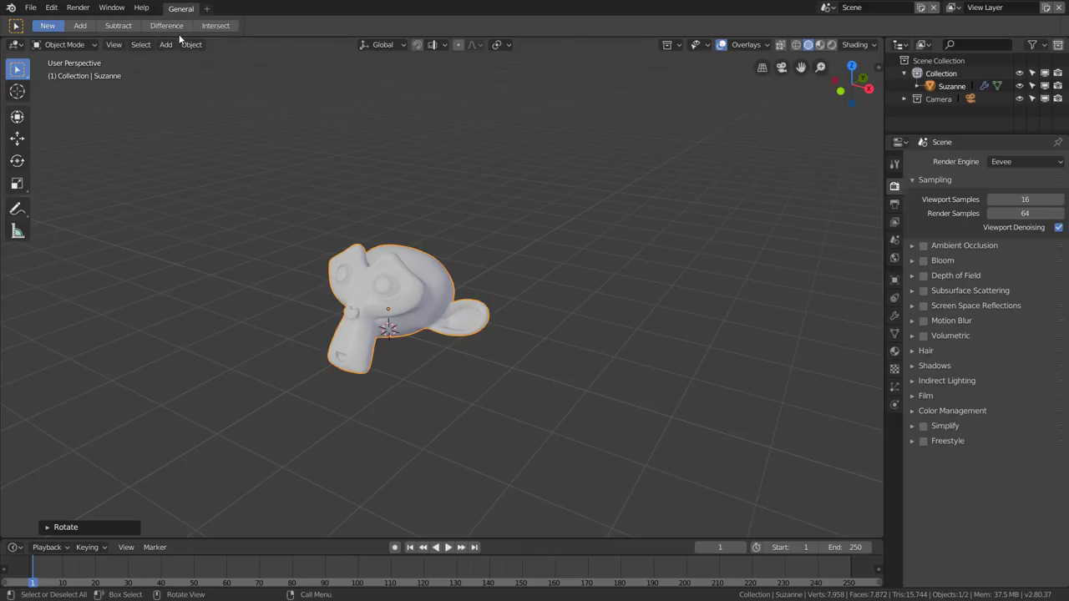
Step: Add a new workspace from the General template and name it Modelado
left_click(206, 10)
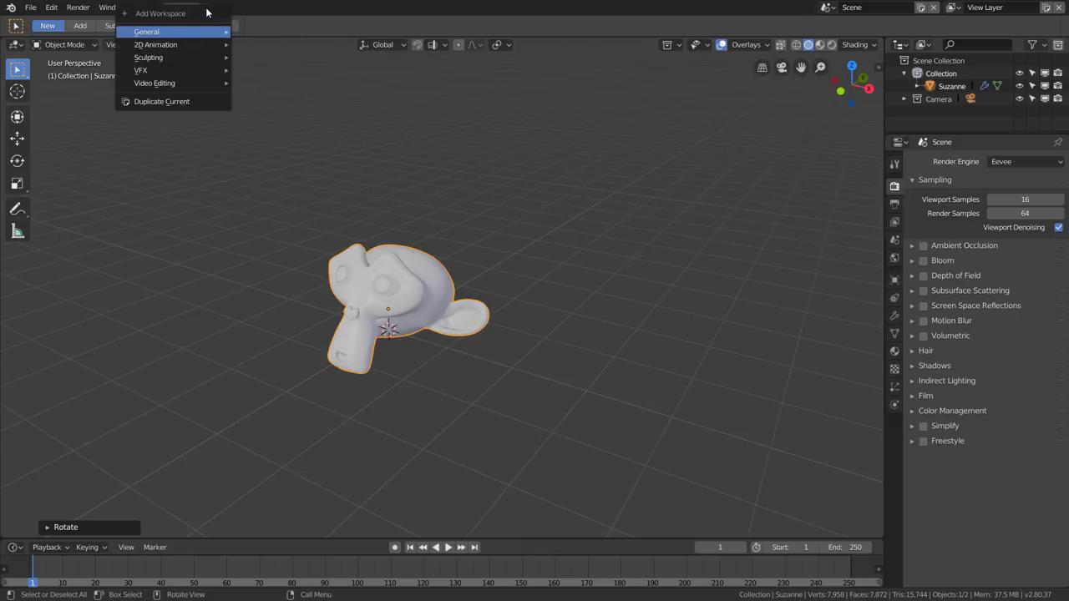
left_click(189, 99)
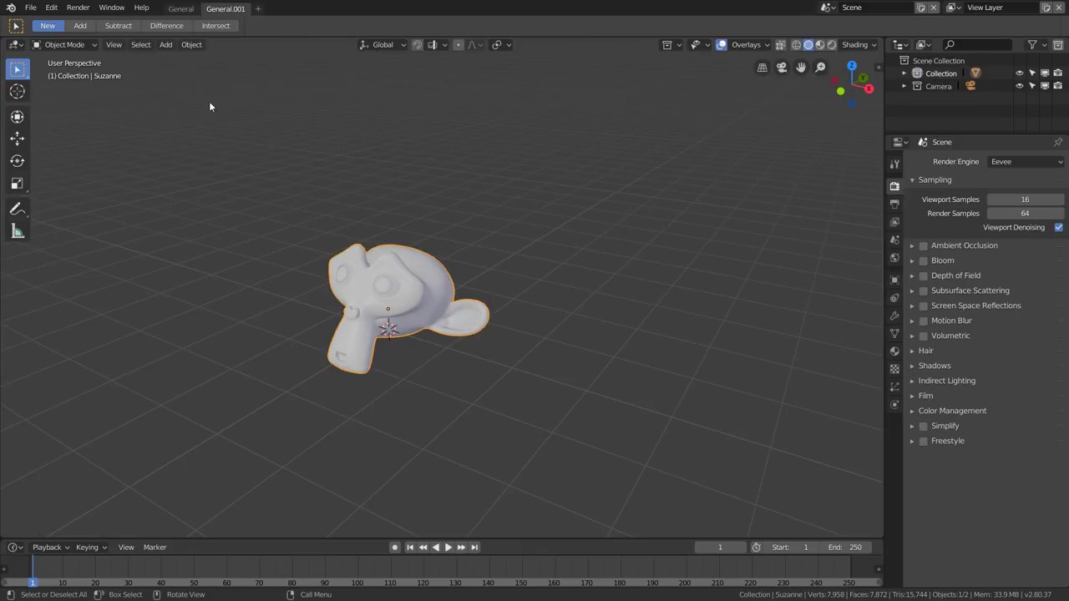
double_click(225, 10)
type("Modelad")
key("Return")
mouse_move(398, 284)
middle_mouse_down()
mouse_move(520, 251)
mouse_move(507, 271)
middle_mouse_up()
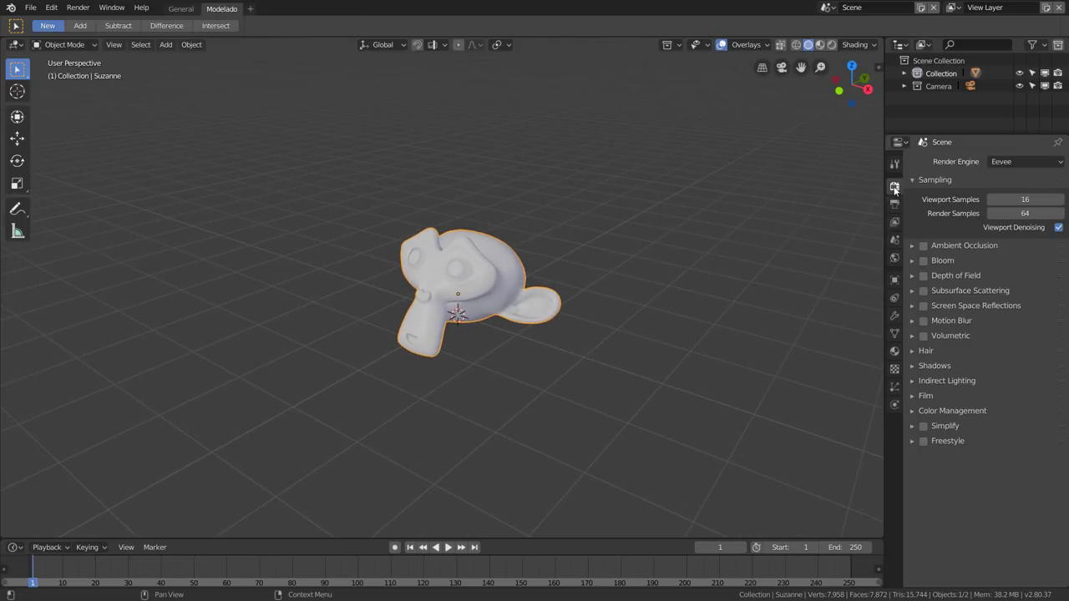
Step: Set the Modelado workspace's Mode to Edit Mode in the Tool tab's Workspace panel
left_click(895, 164)
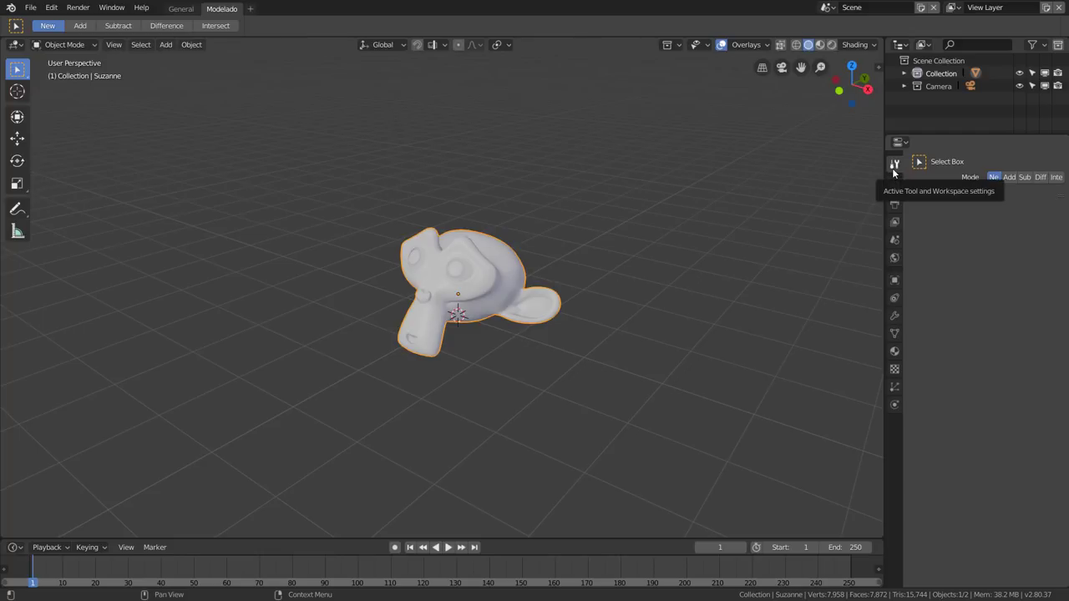
left_click(911, 196)
left_click(998, 217)
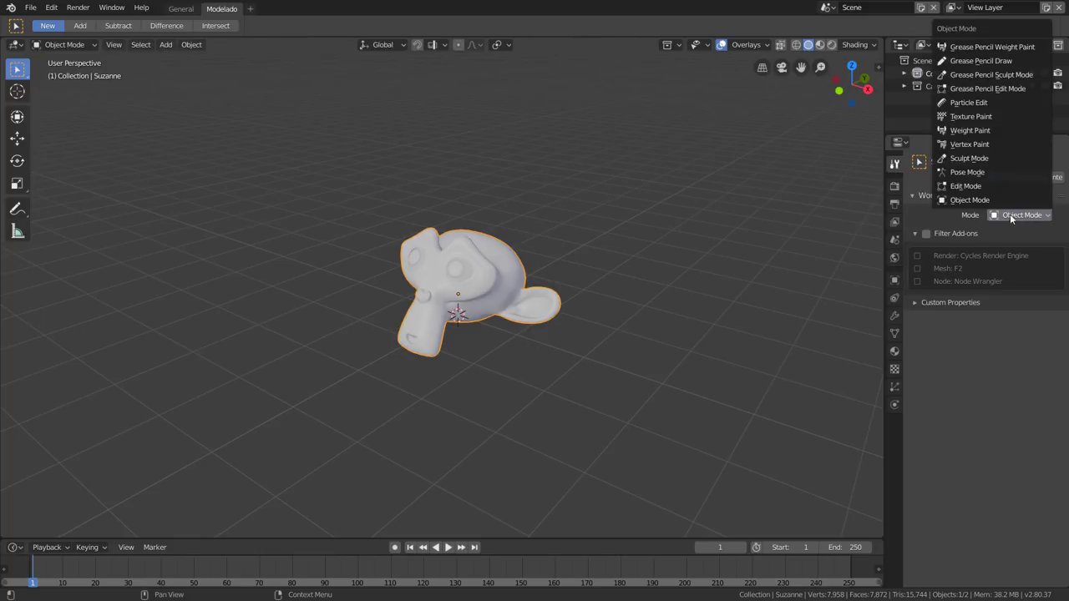
left_click(999, 181)
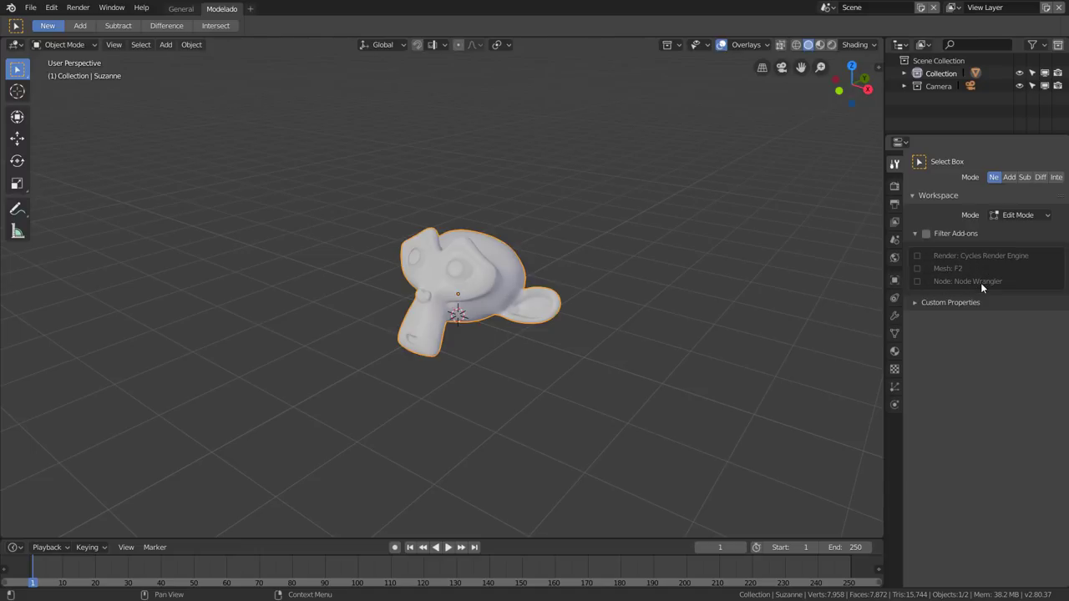
mouse_move(489, 294)
middle_mouse_down("shift")
mouse_move(499, 320)
mouse_move(535, 317)
middle_mouse_up("shift")
scroll(470, 299, "up", 2)
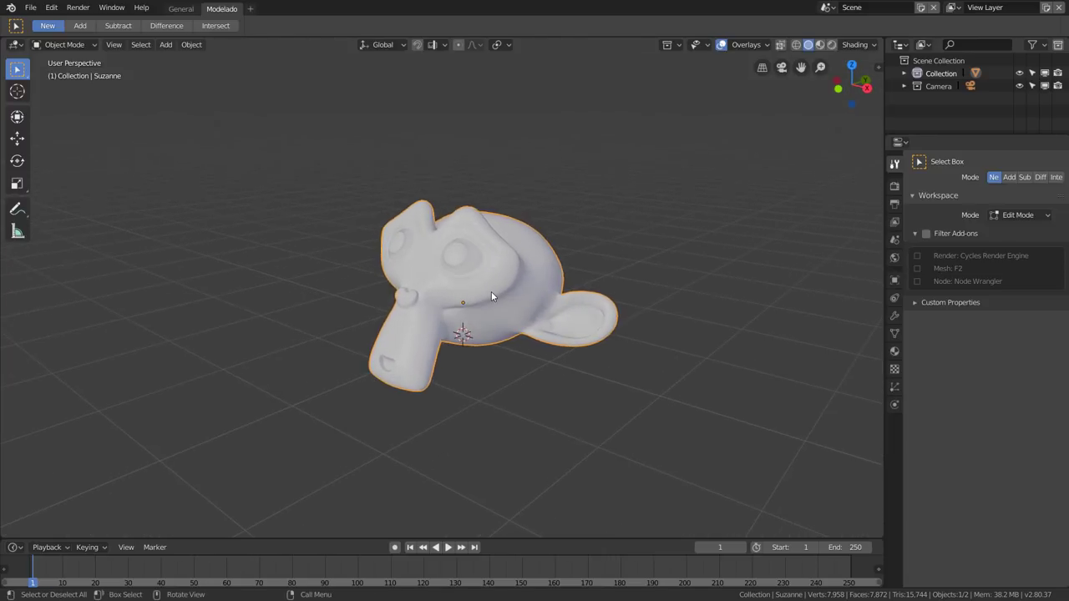
scroll(491, 292, "up", 2)
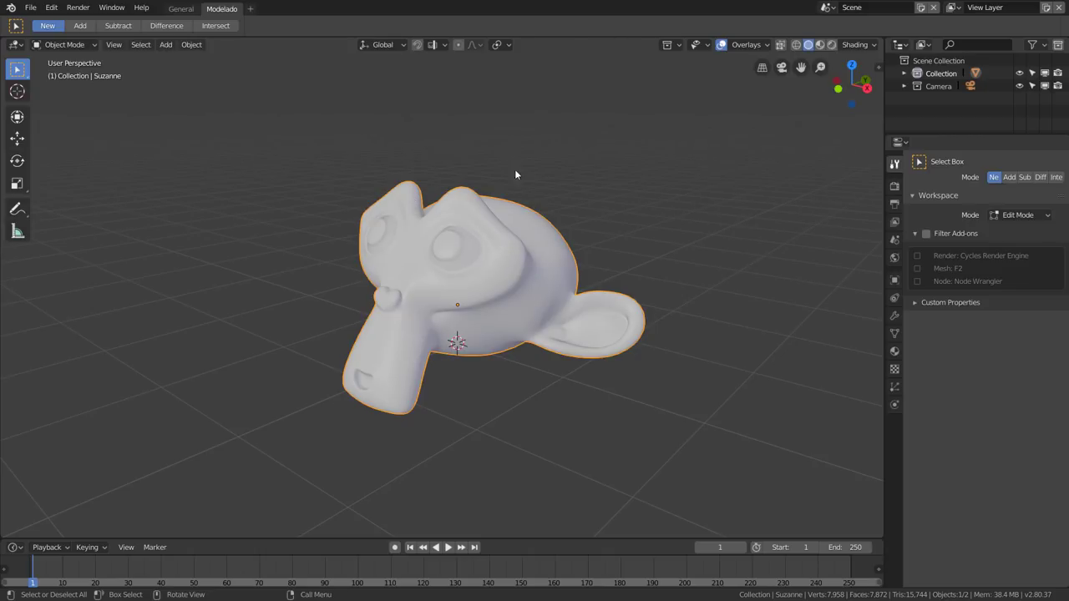
Step: Duplicate the Modelado workspace and move the copy to the end of the tabs
left_click(253, 15)
left_click(219, 25)
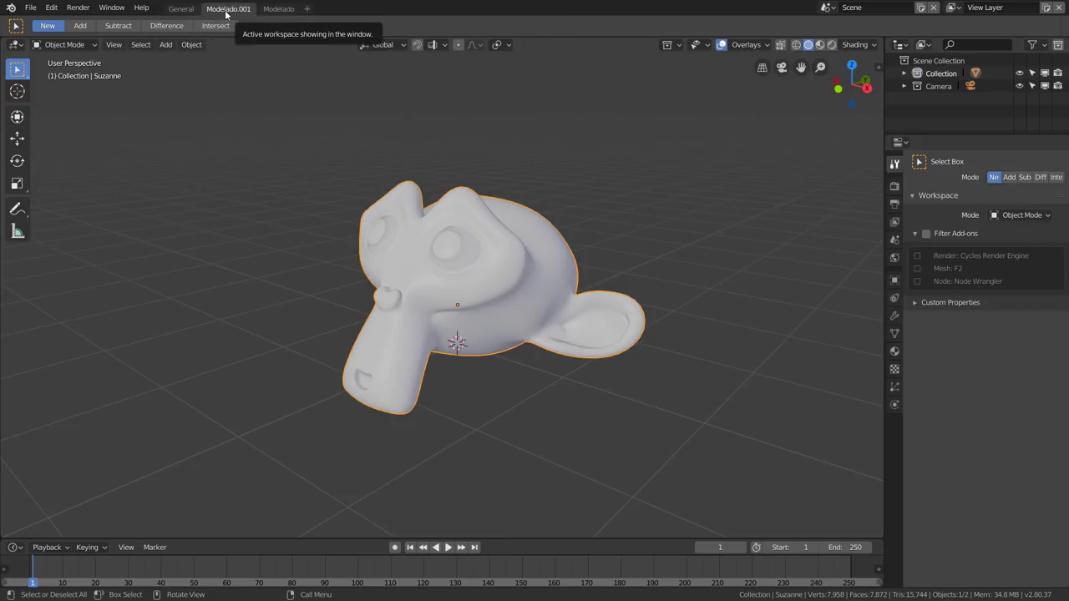
right_click(225, 14)
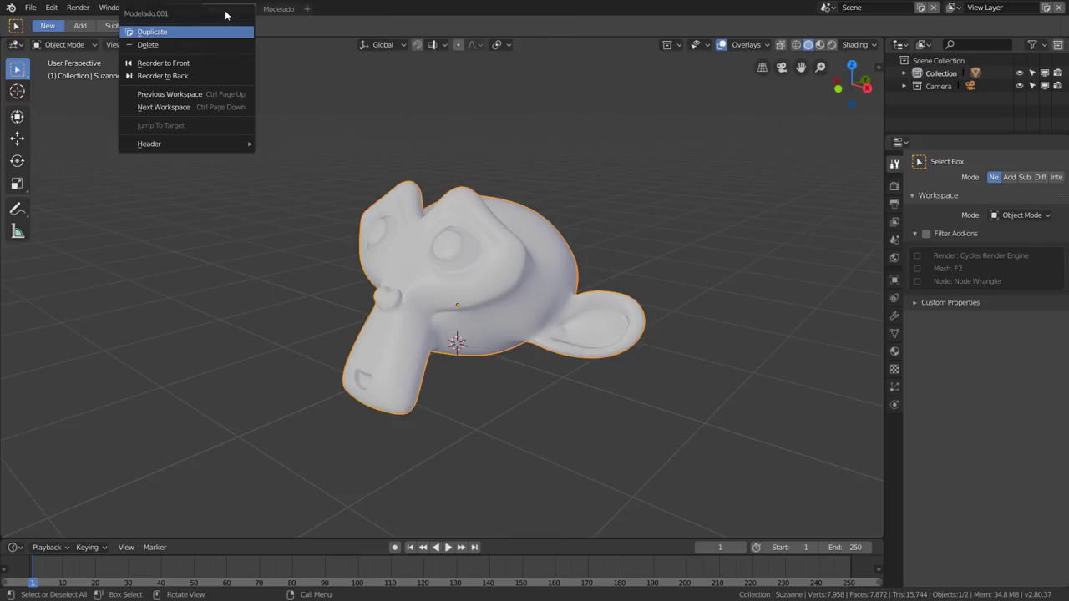
left_click(204, 75)
Step: Name the copied workspace Escultura
double_click(273, 8)
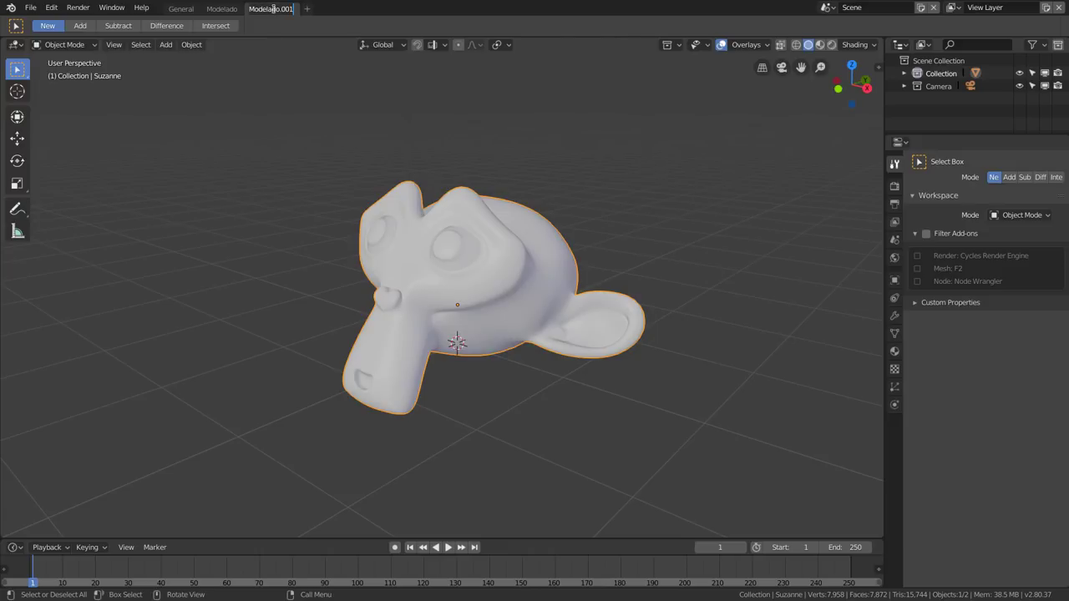
type("Sculpt")
key("Return")
double_click(258, 10)
type("Escul")
type("tura")
key("Return")
Step: Set the Escultura workspace's Mode to Sculpt Mode and put Suzanne into Sculpt Mode
left_click(1021, 215)
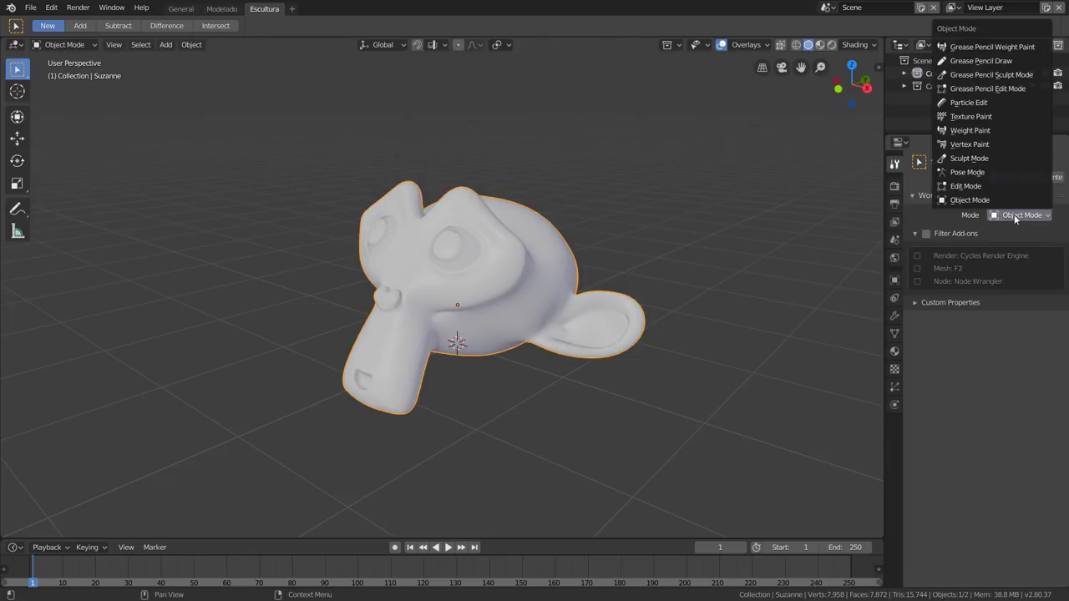
left_click(994, 157)
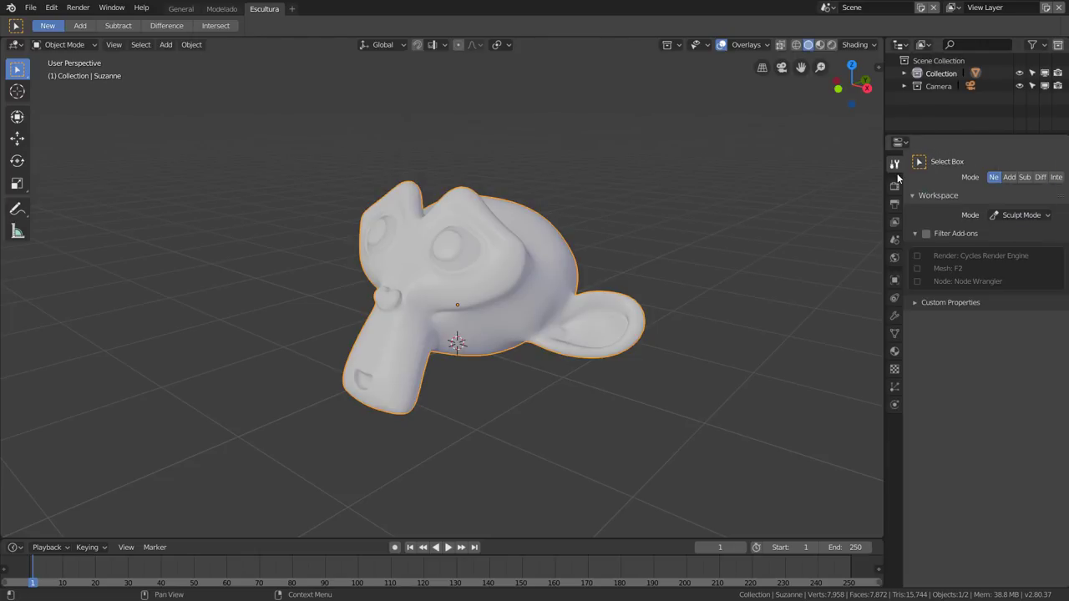
left_click(77, 45)
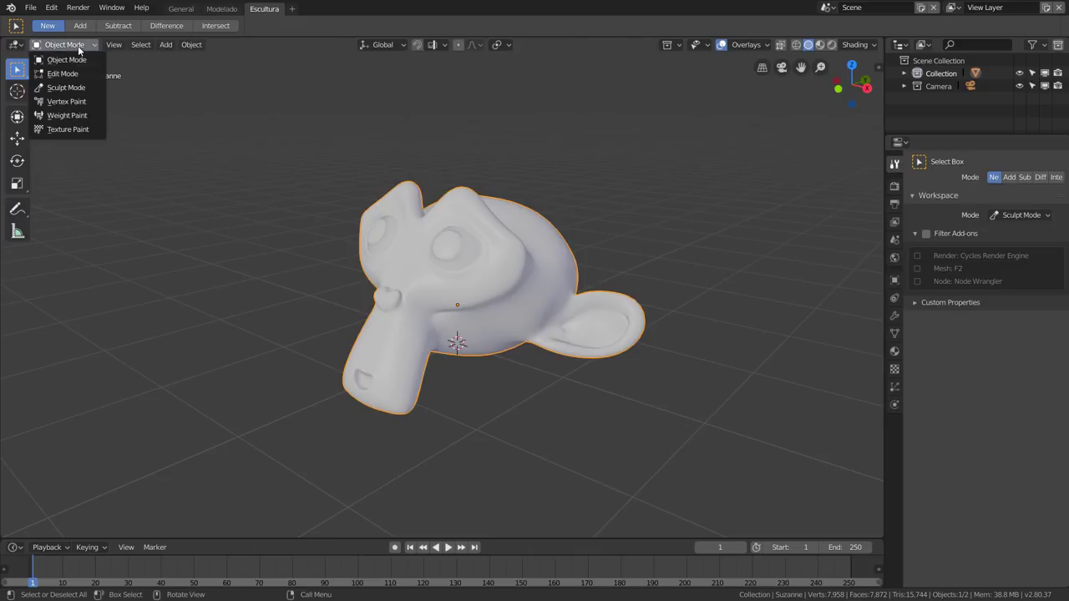
left_click(81, 88)
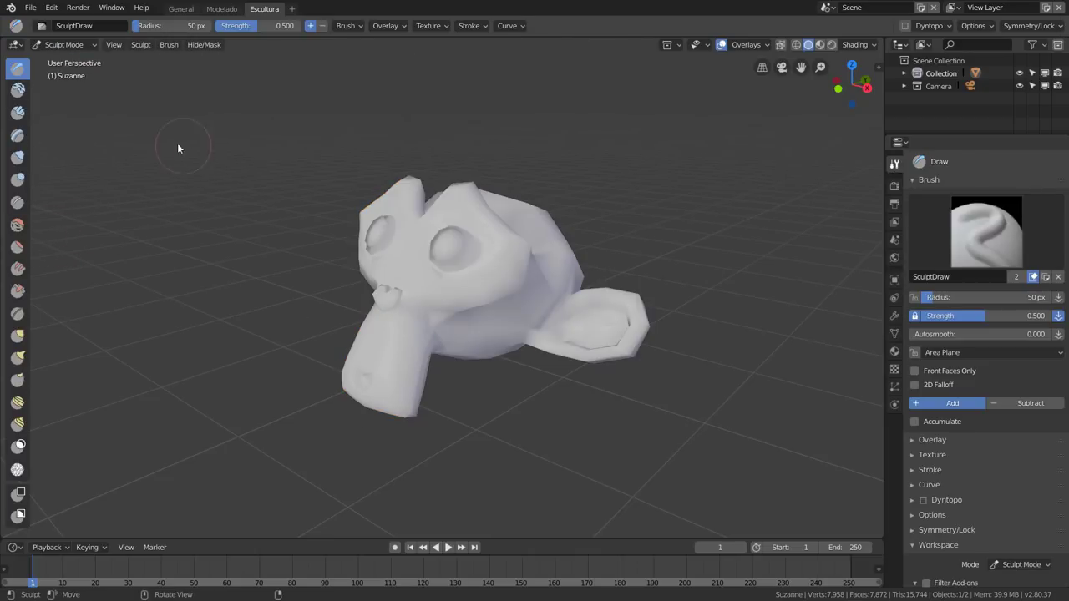
Step: Test switching between Modelado and Escultura, then return to General with Suzanne in Object Mode
left_click(229, 14)
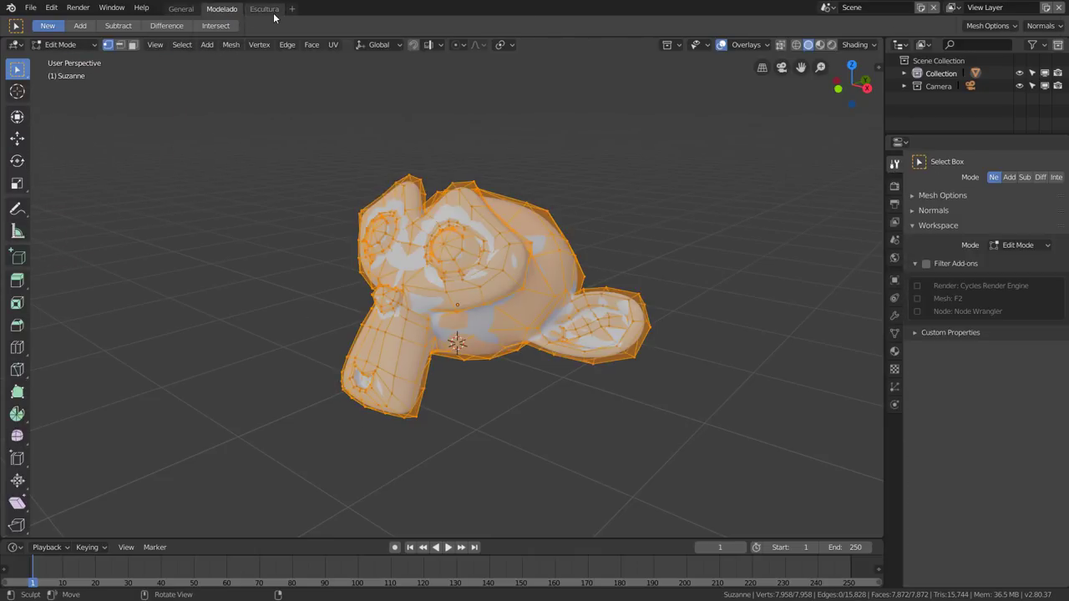
left_click(265, 10)
left_click(189, 10)
left_click(222, 10)
left_click(192, 10)
middle_click_drag(559, 249, 605, 246, "shift")
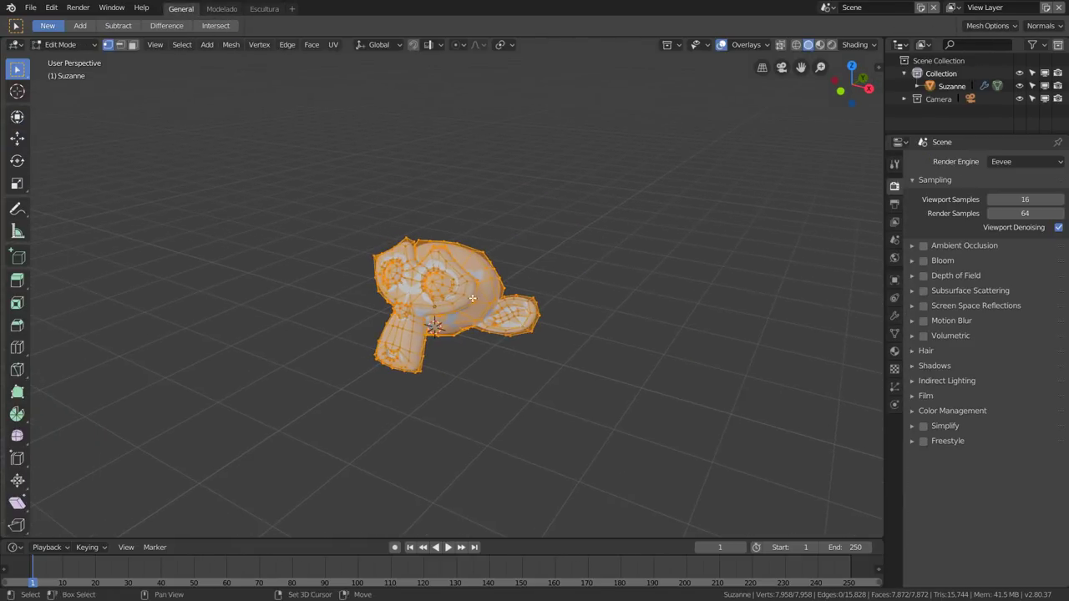
key("Tab")
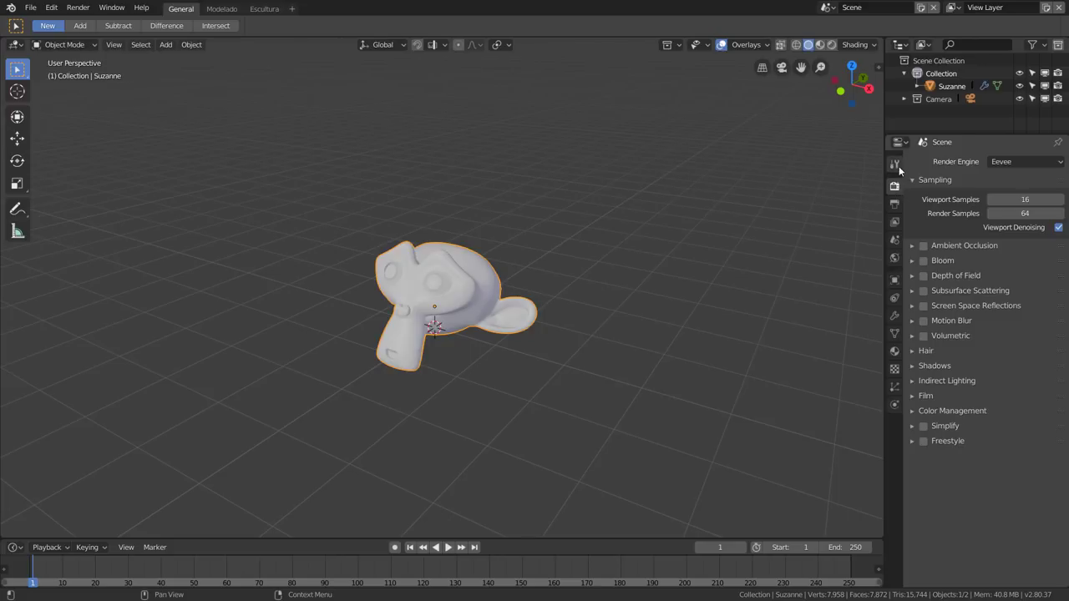
Step: Set the General workspace's own Mode to Object Mode
left_click(895, 164)
left_click(920, 202)
left_click(994, 215)
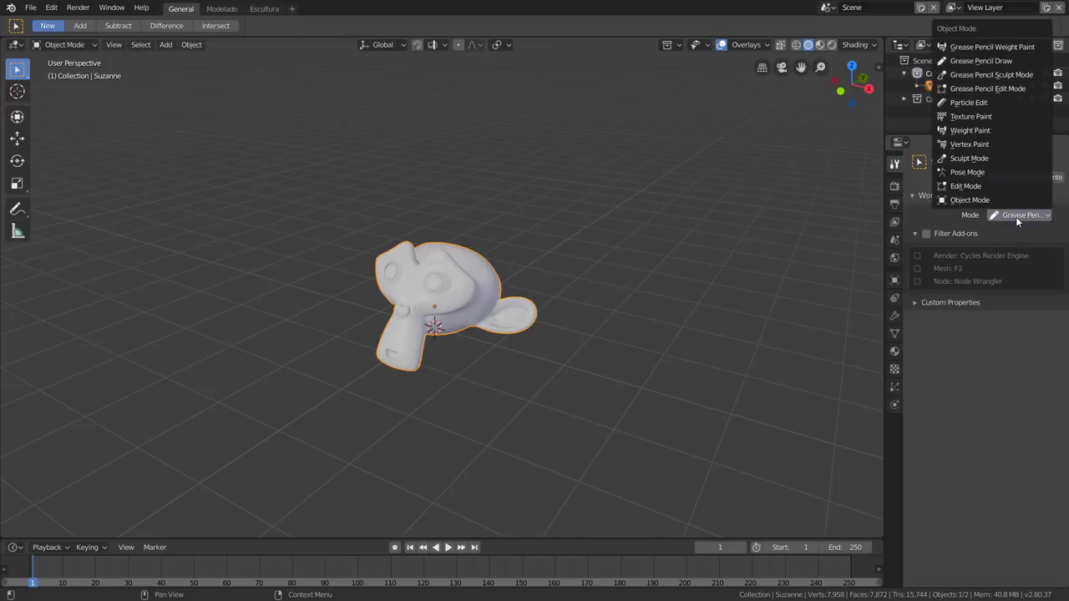
left_click(969, 197)
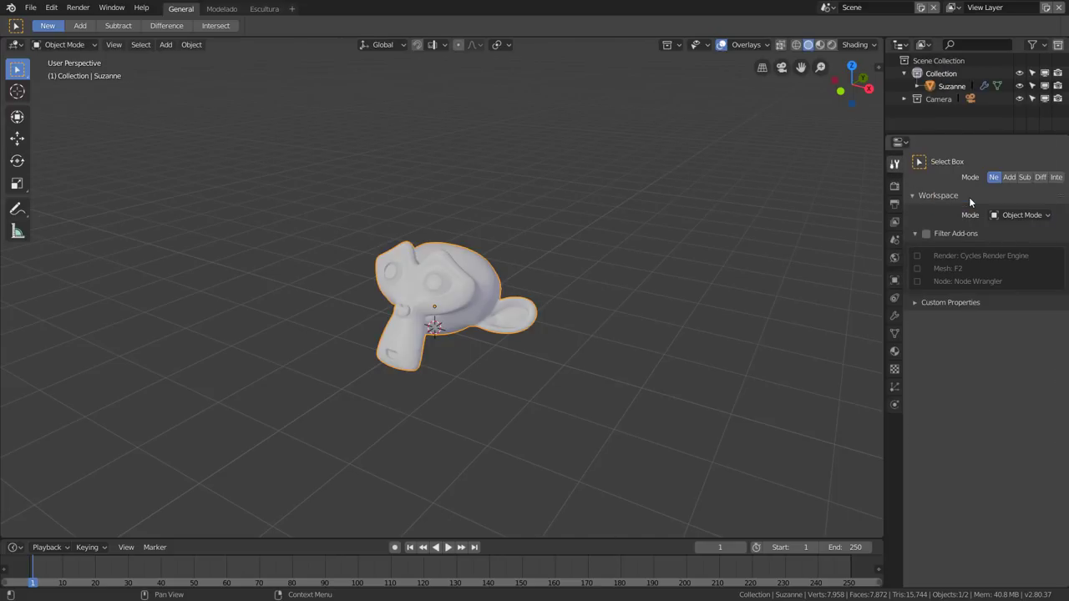
left_click(912, 197)
mouse_move(592, 246)
middle_mouse_down("shift")
mouse_move(618, 284)
mouse_move(509, 304)
mouse_move(605, 272)
middle_mouse_up("shift")
middle_click_drag(641, 171, 600, 197)
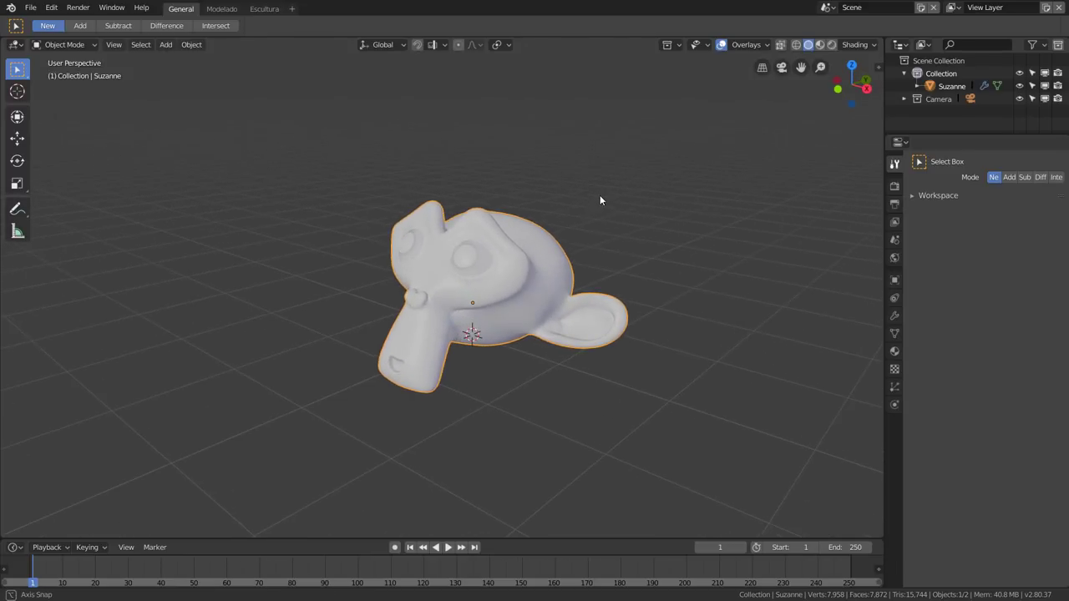
Step: Add a plane and scale it by 10 into a large floor
key("shift+a")
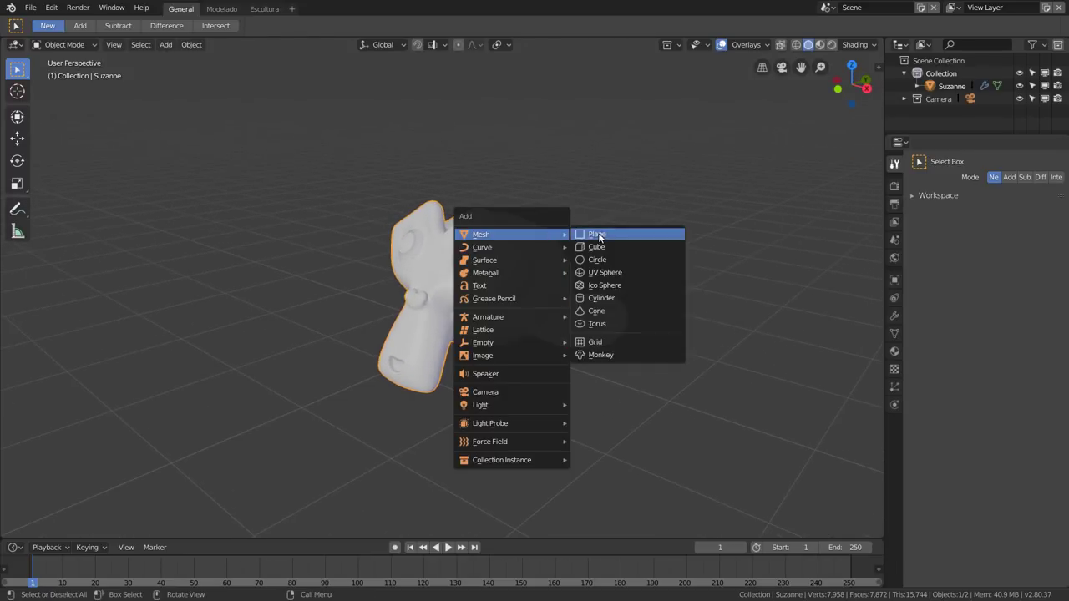
left_click(596, 236)
type("s10")
key("Return")
Step: Raise and tilt Suzanne above the floor, then switch to the Modelado workspace
left_click(532, 260)
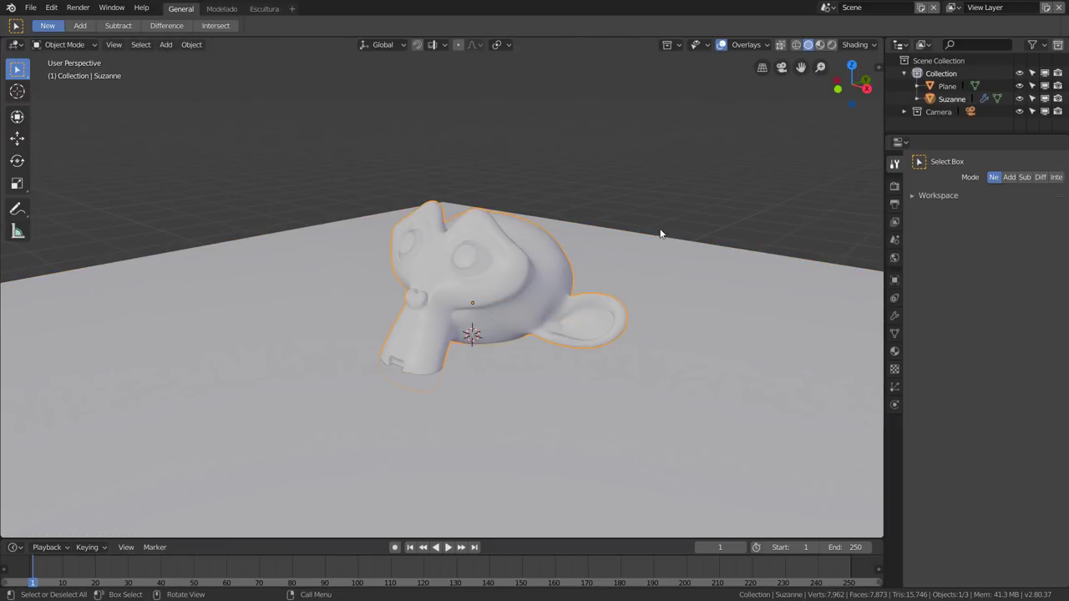
key("g")
key("z")
left_click(663, 212)
key("r")
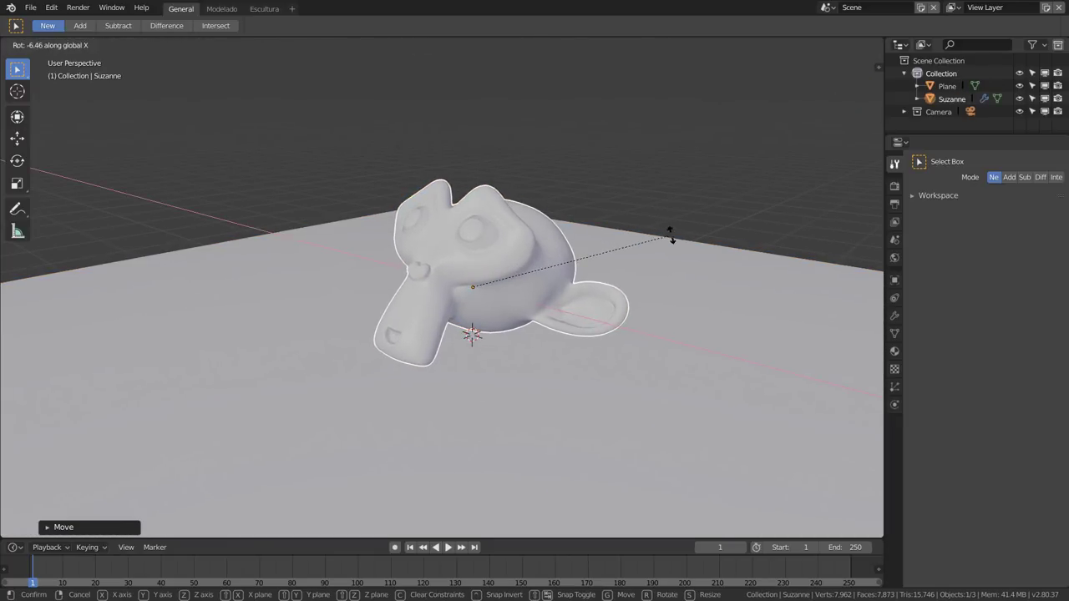
left_click(671, 240)
key("g")
key("z")
left_click(672, 240)
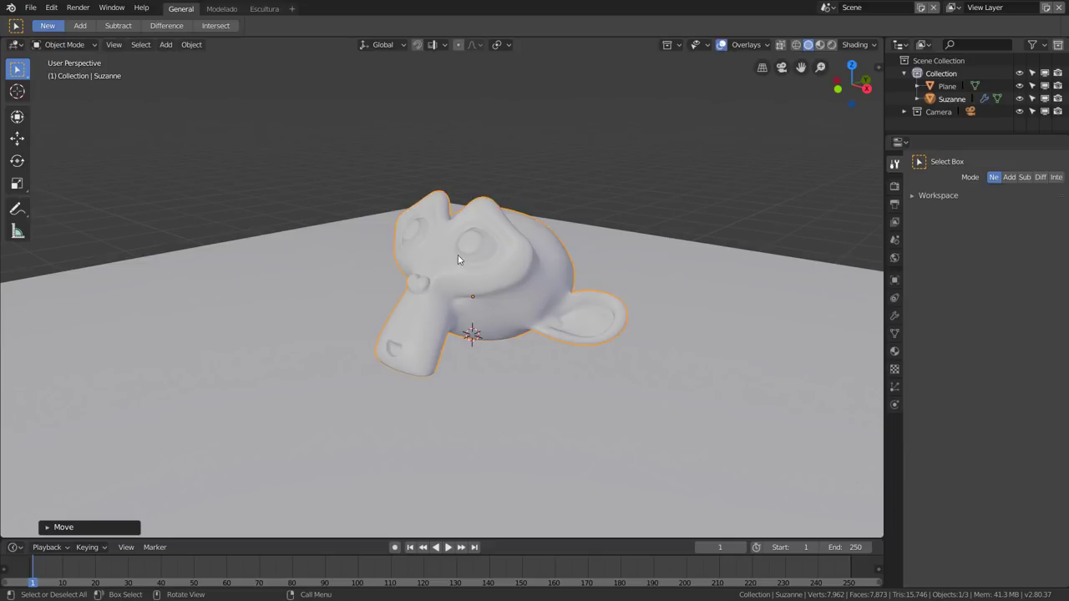
mouse_move(458, 254)
middle_mouse_down()
mouse_move(455, 294)
mouse_move(522, 300)
middle_mouse_up()
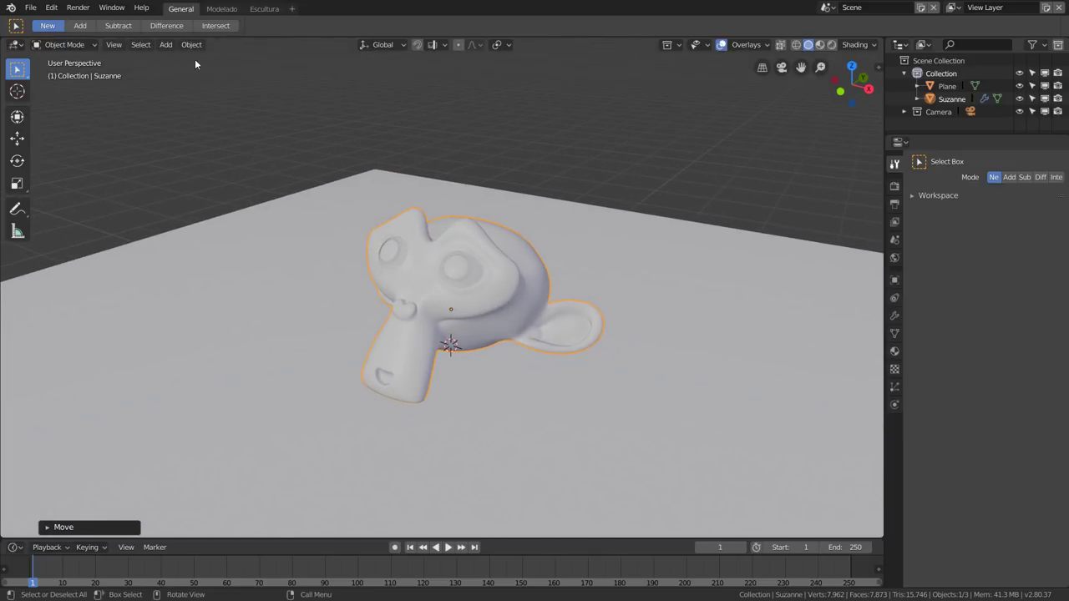
left_click(222, 8)
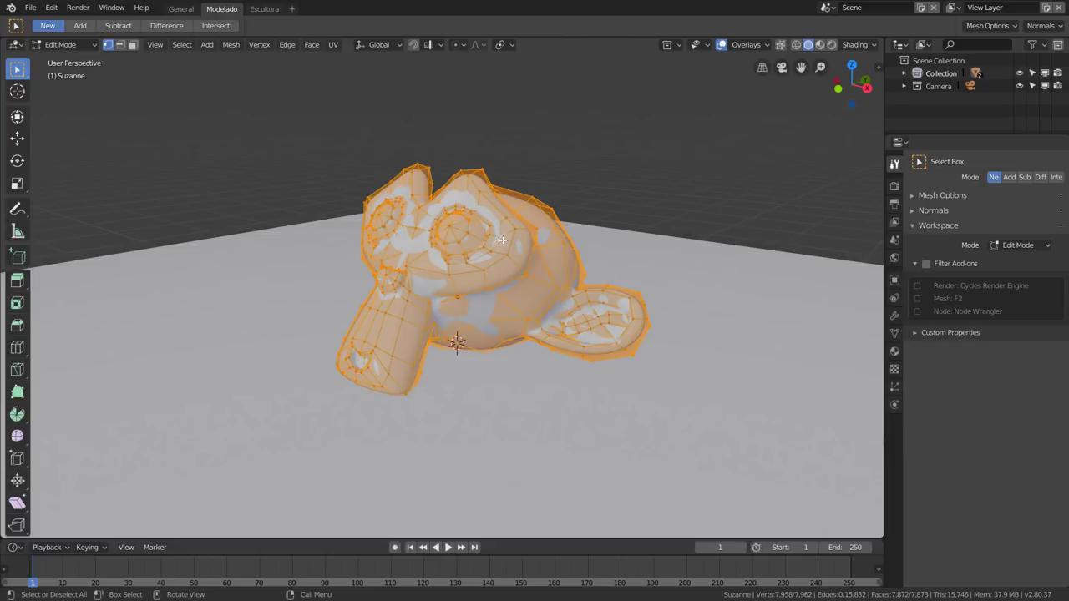
Step: Return Suzanne to Object Mode and turn on the wireframe overlay at 1.000
middle_click_drag(497, 241, 481, 251)
key("Tab")
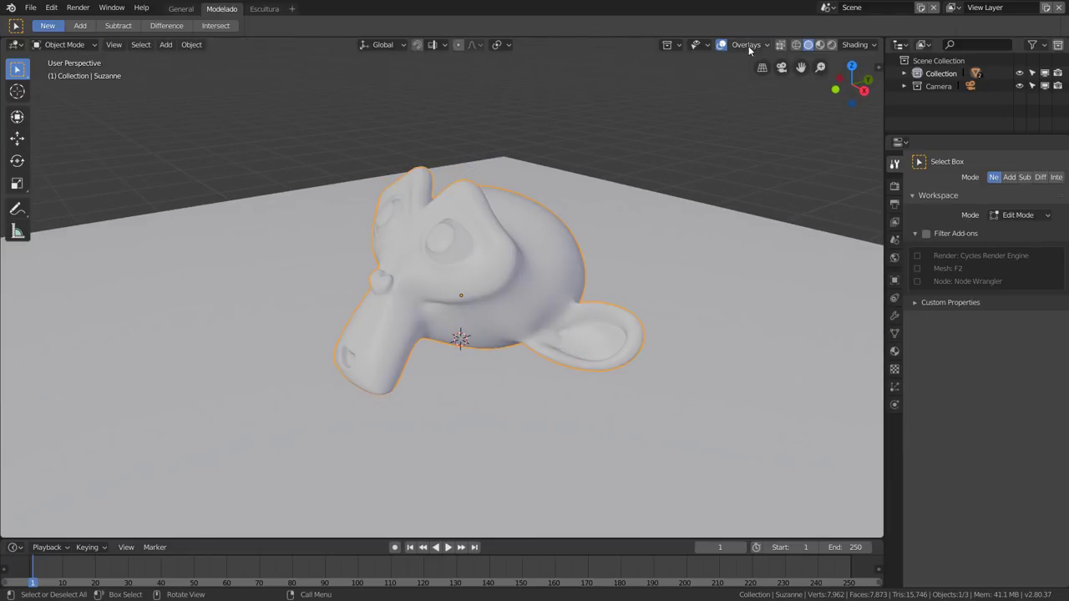
left_click(748, 46)
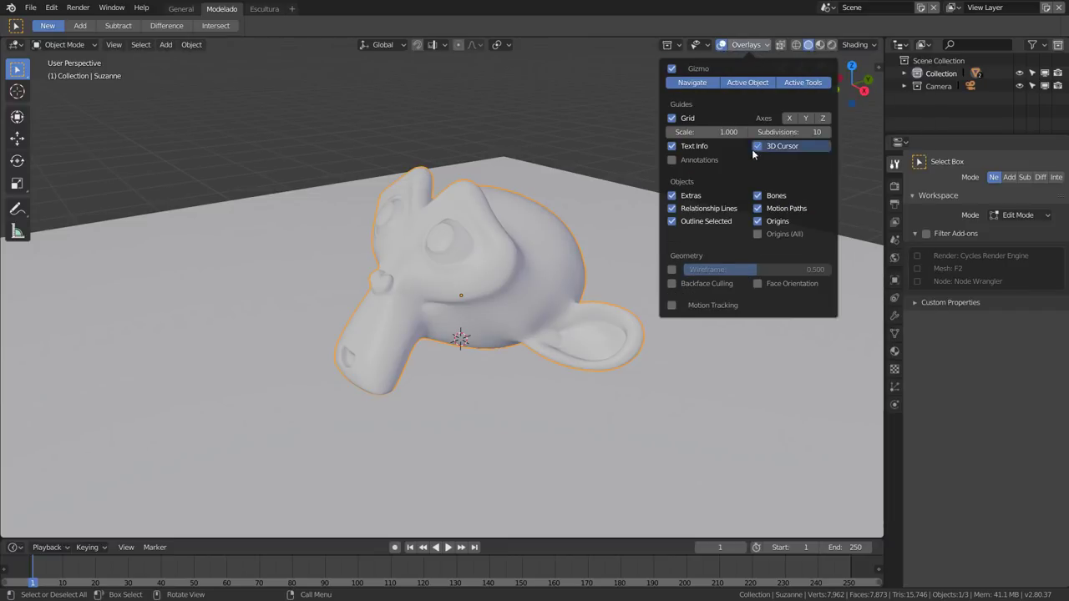
left_click(671, 269)
left_click_drag(684, 269, 760, 270)
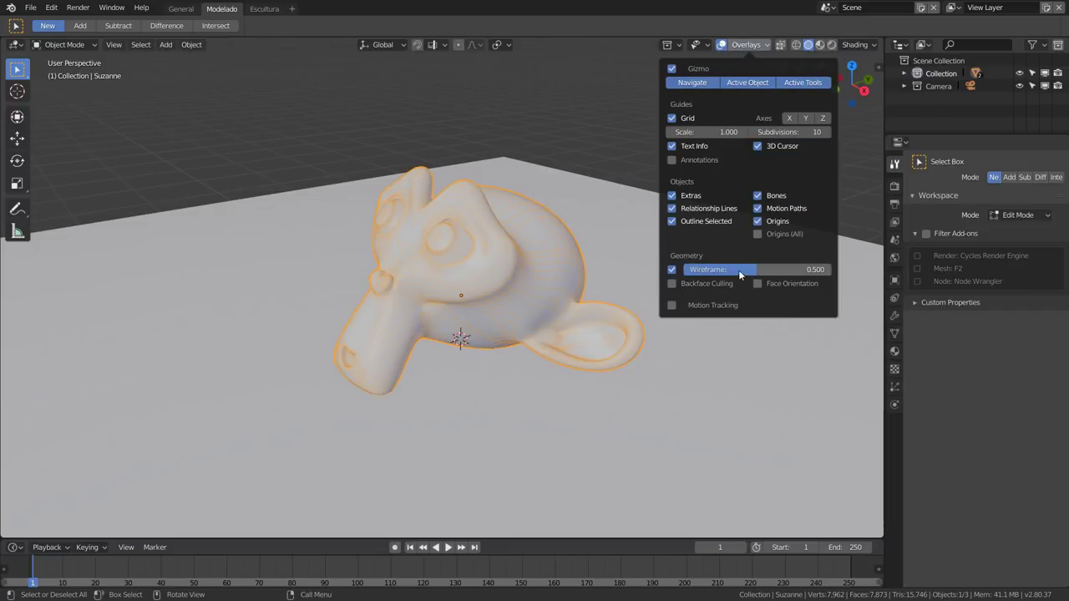
Step: Subdivide the floor plane's mesh into a grid in Edit Mode
middle_click_drag(365, 232, 506, 257)
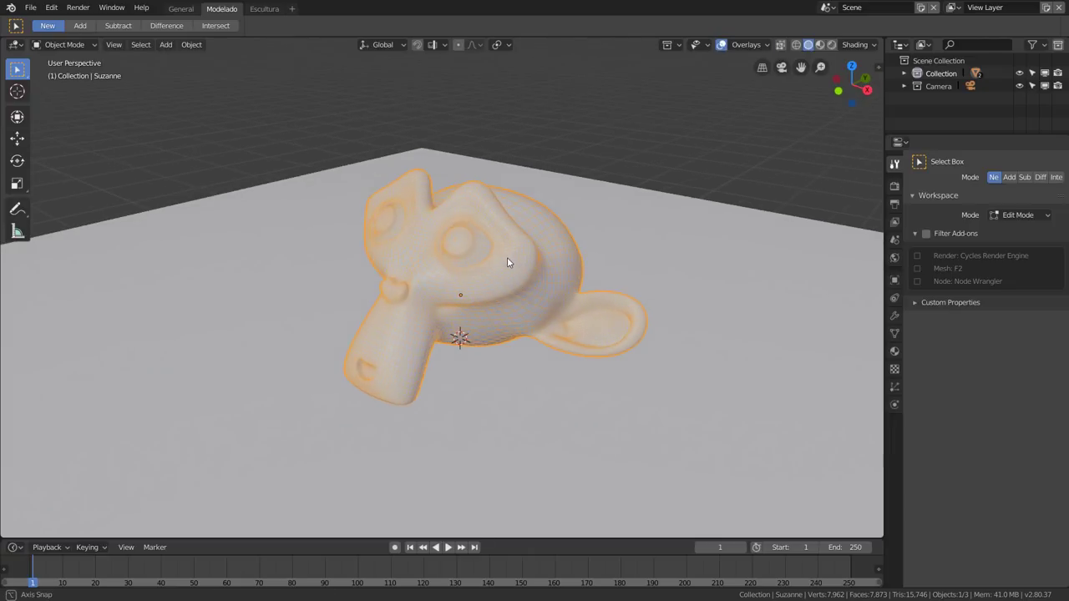
scroll(514, 264, "down", 2)
scroll(513, 268, "down", 2)
left_click(611, 266)
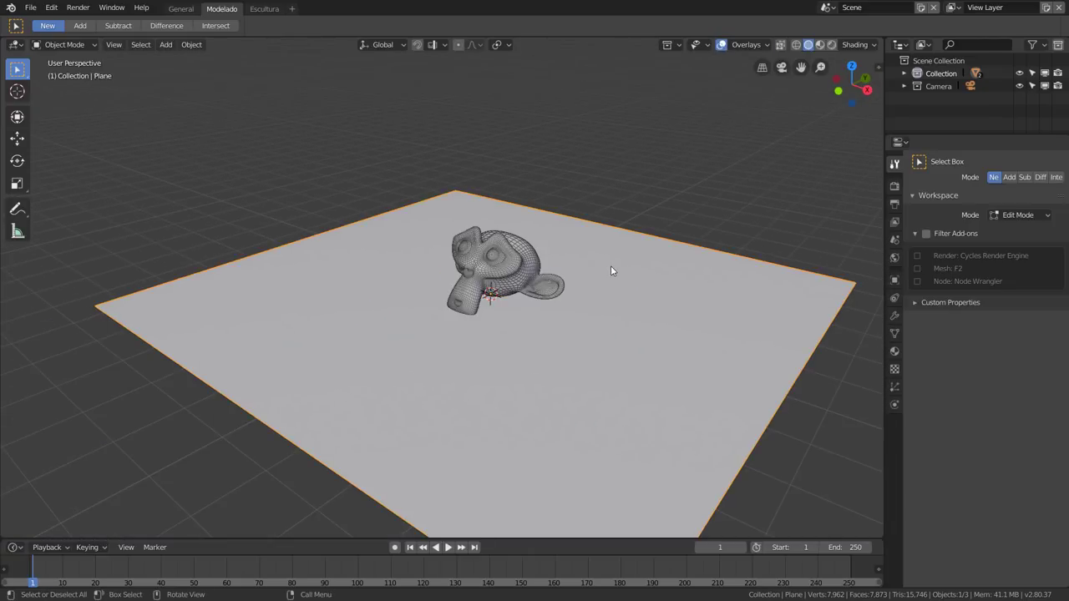
key("Tab")
key("w")
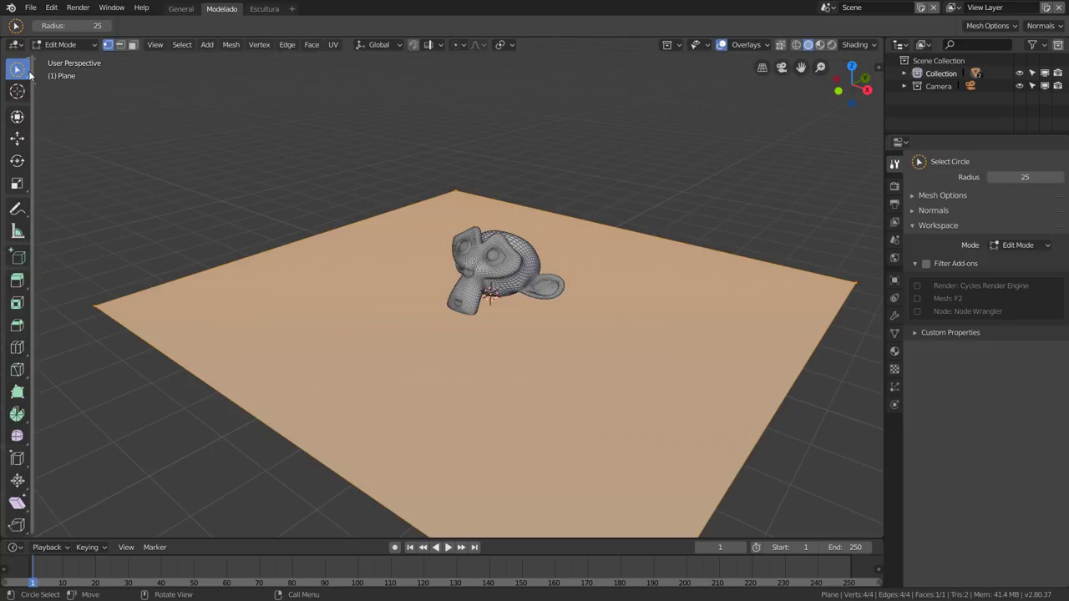
mouse_move(17, 69)
left_mouse_down()
mouse_move(58, 68)
mouse_move(108, 99)
left_mouse_up()
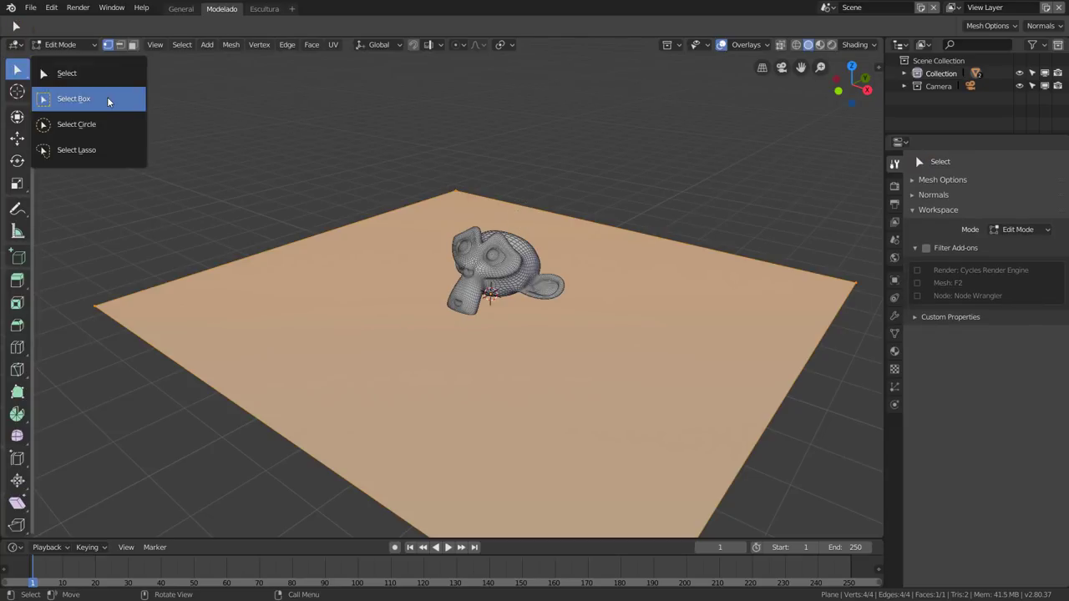
right_click(637, 265)
left_click(637, 265)
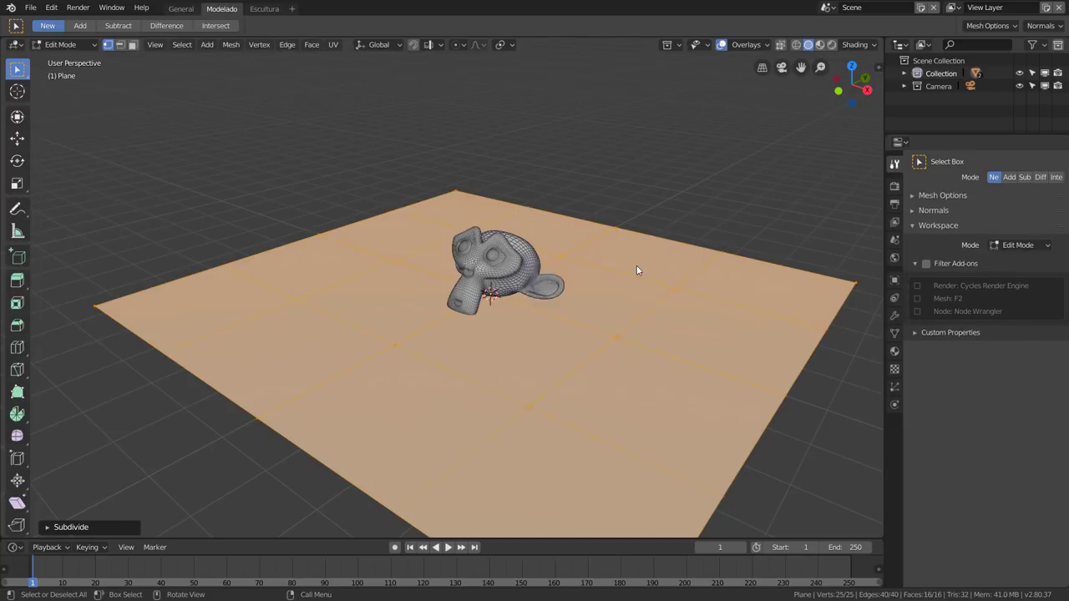
key("Tab")
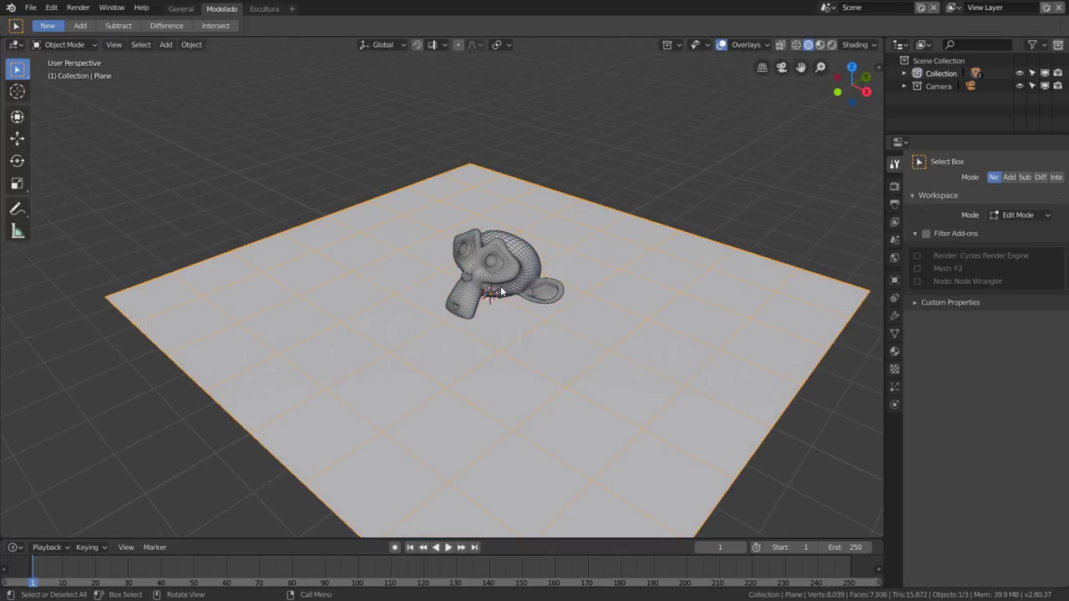
Step: Reselect Suzanne and briefly enter and leave her Edit Mode
scroll(500, 286, "up", 3)
scroll(513, 239, "up", 2)
left_click(514, 239)
middle_click_drag(514, 238, 500, 272)
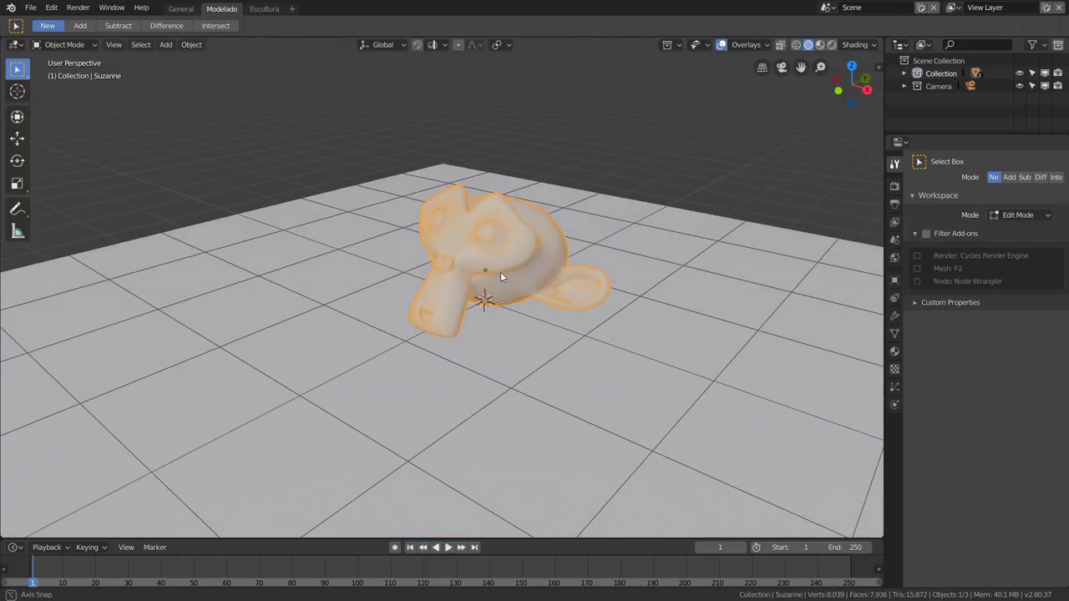
left_click(582, 262)
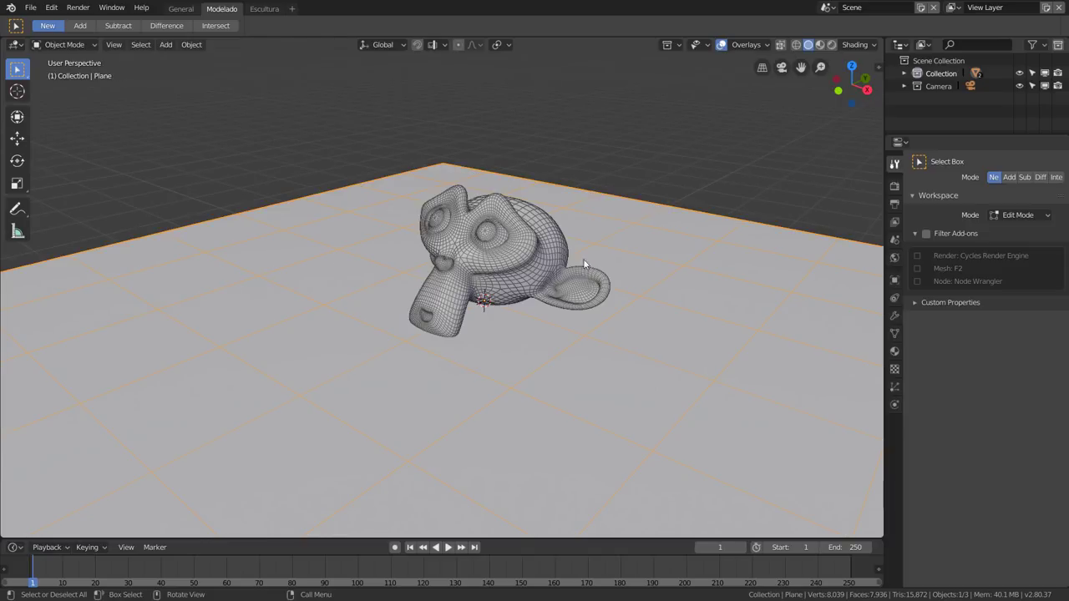
left_click(516, 235)
key("Tab")
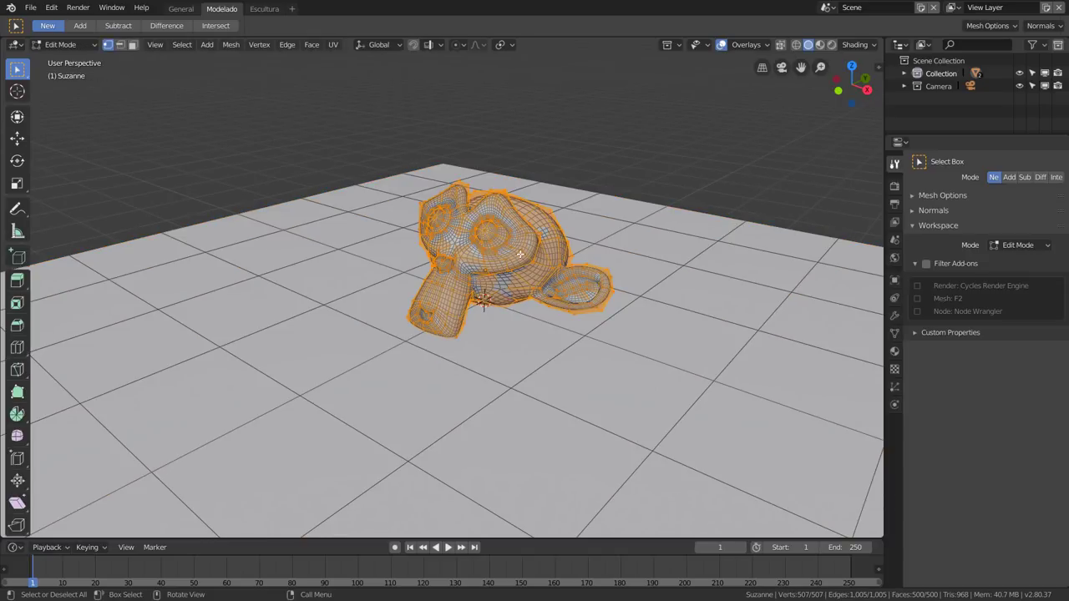
scroll(610, 326, "up", 1)
scroll(601, 317, "up", 2)
key("Tab")
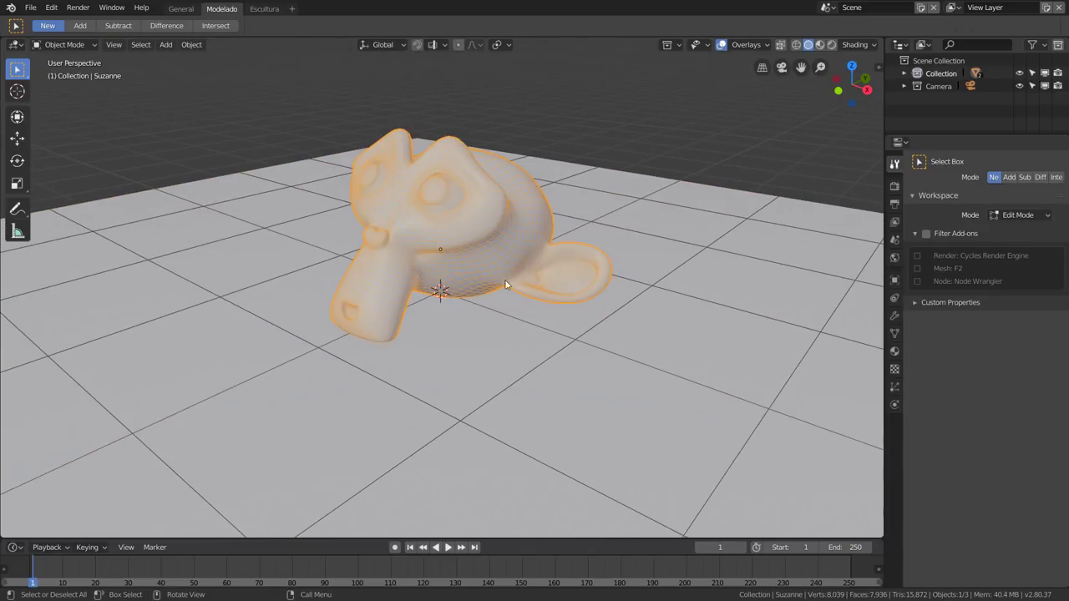
Step: Split the 3D view vertically from its lower-left corner into two views
scroll(507, 284, "down", 1)
scroll(511, 276, "down", 1)
scroll(507, 267, "down", 2)
middle_click_drag(506, 247, 520, 273, "shift")
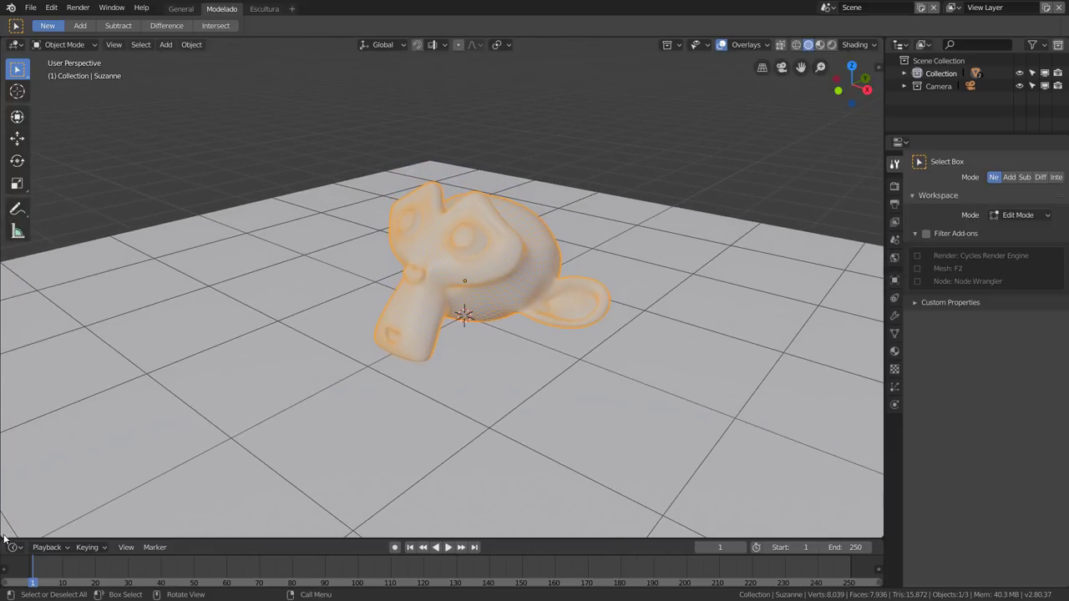
left_click_drag(4, 539, 281, 519)
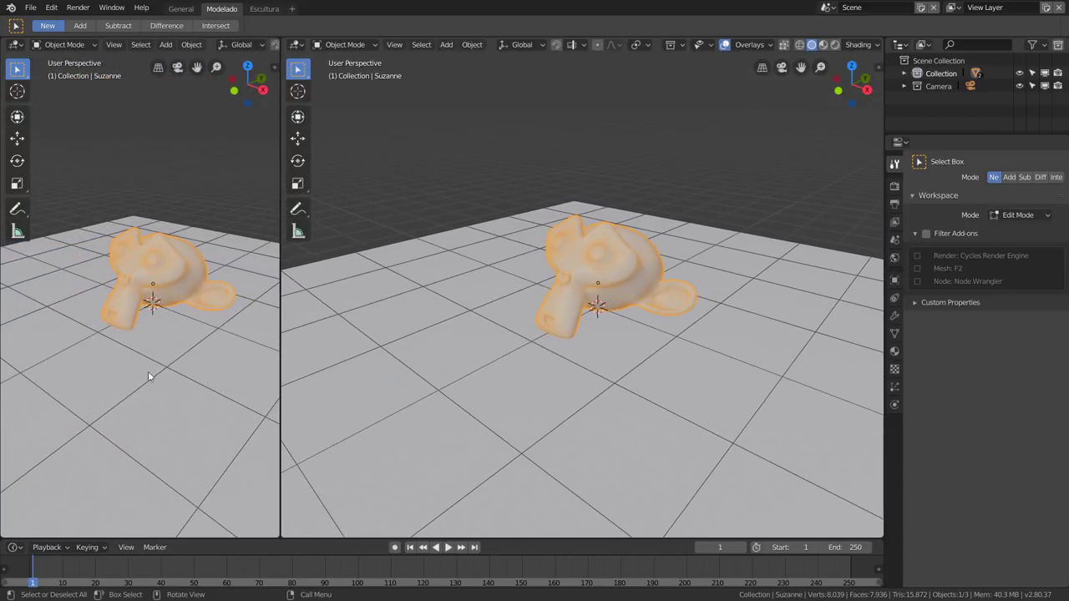
Step: Hide the left view's tool shelf and overlays, and make it narrower
left_click_drag(34, 147, 4, 147)
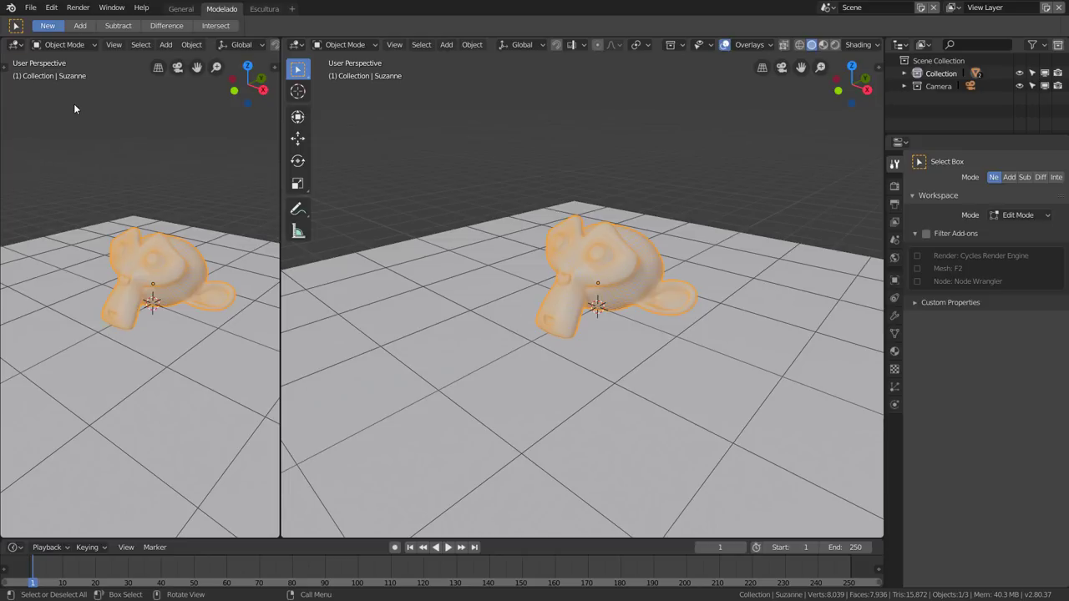
scroll(218, 50, "down", 3)
left_click(144, 45)
left_click(205, 44)
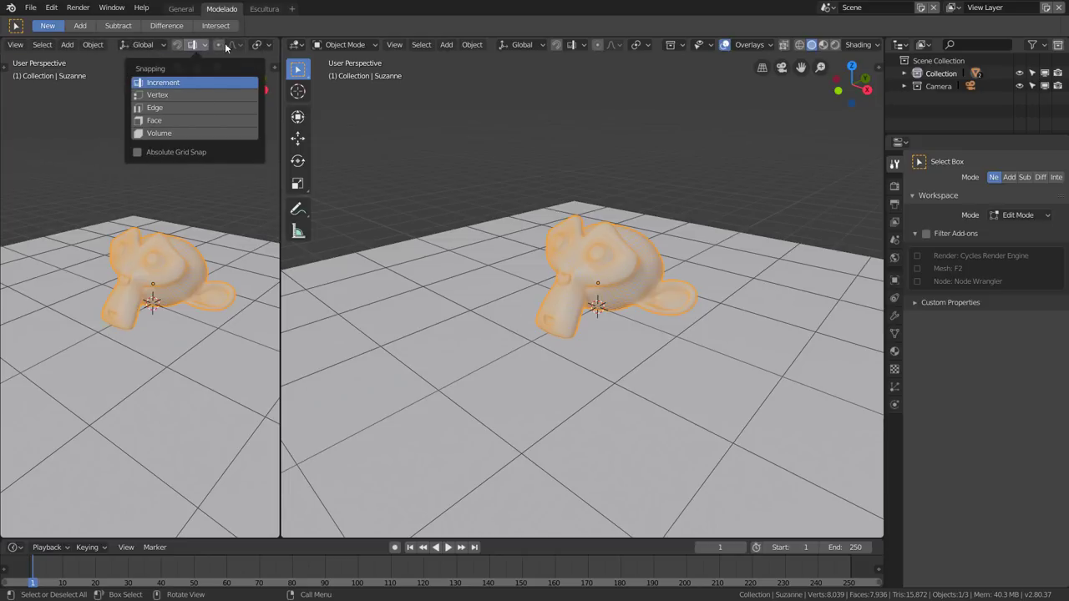
left_click(192, 122)
middle_click_drag(254, 46, 66, 52)
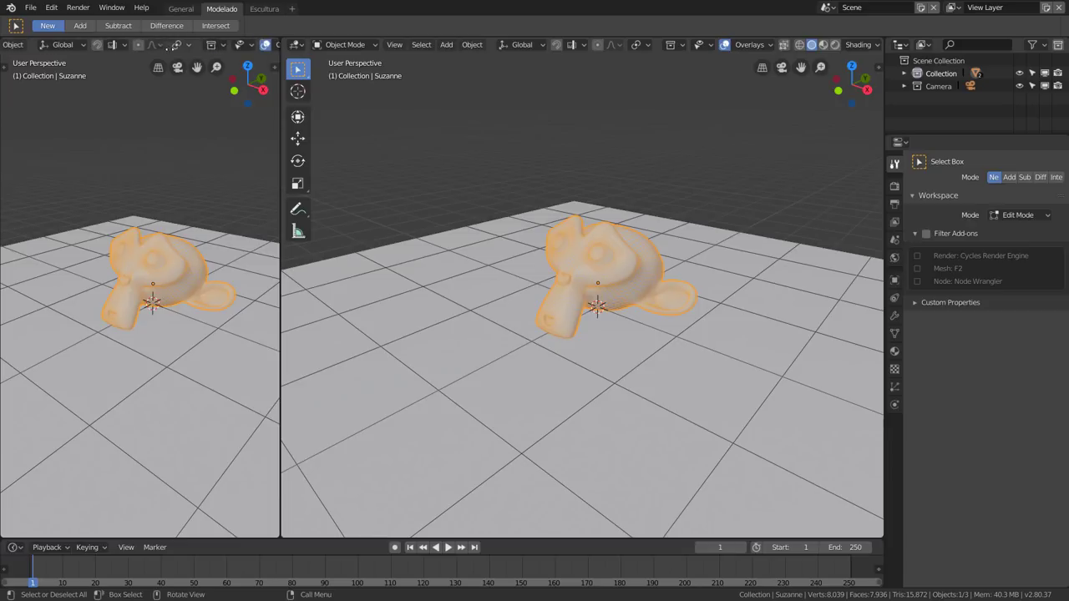
left_click(181, 45)
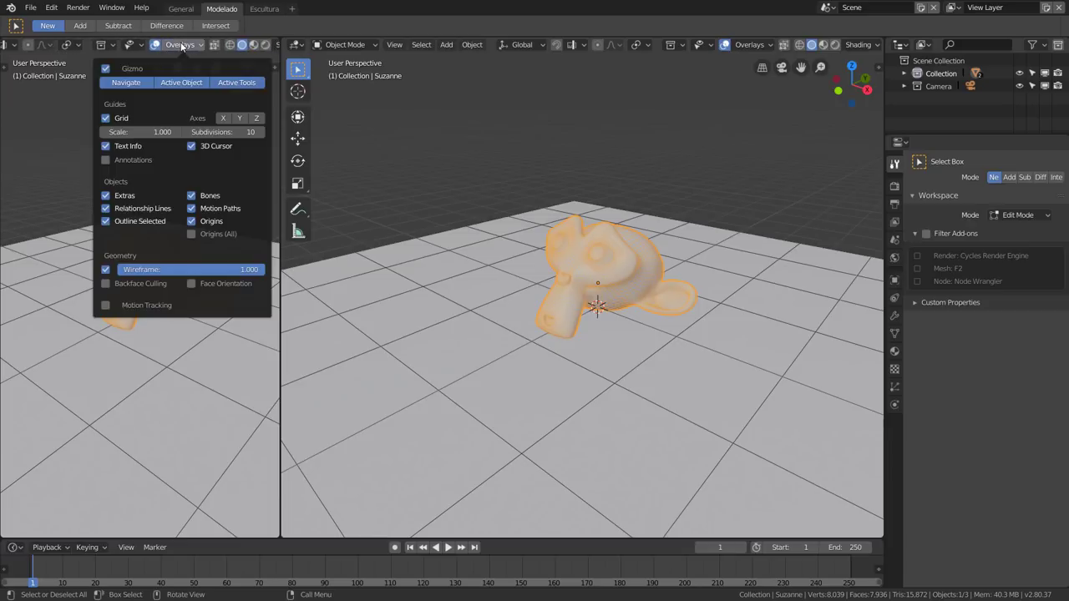
left_click(155, 44)
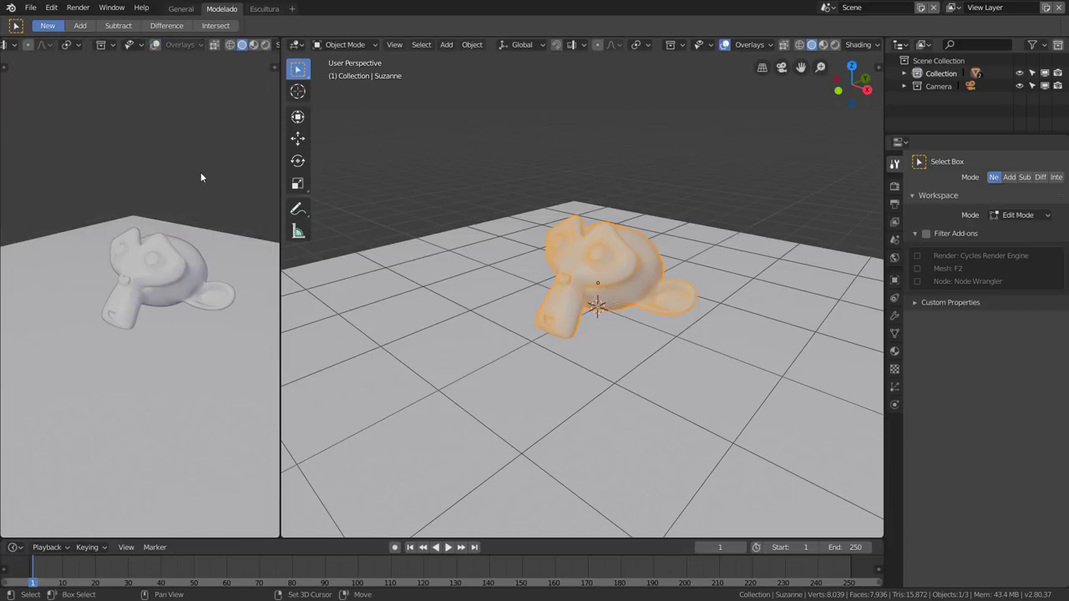
mouse_move(200, 172)
middle_mouse_down()
mouse_move(190, 347)
mouse_move(196, 329)
mouse_move(210, 434)
middle_mouse_up()
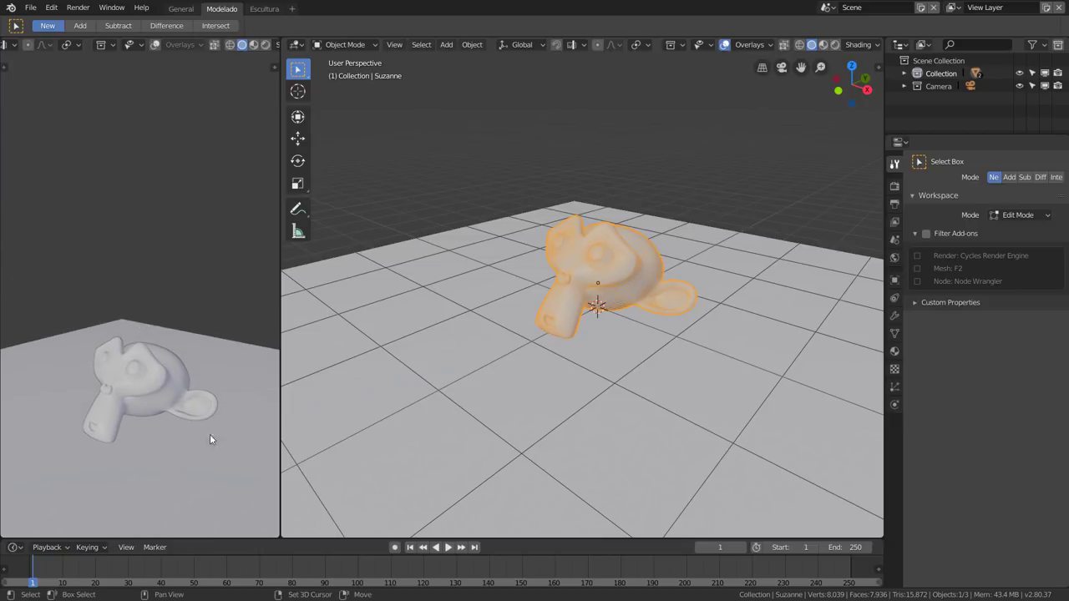
left_click_drag(278, 375, 228, 392)
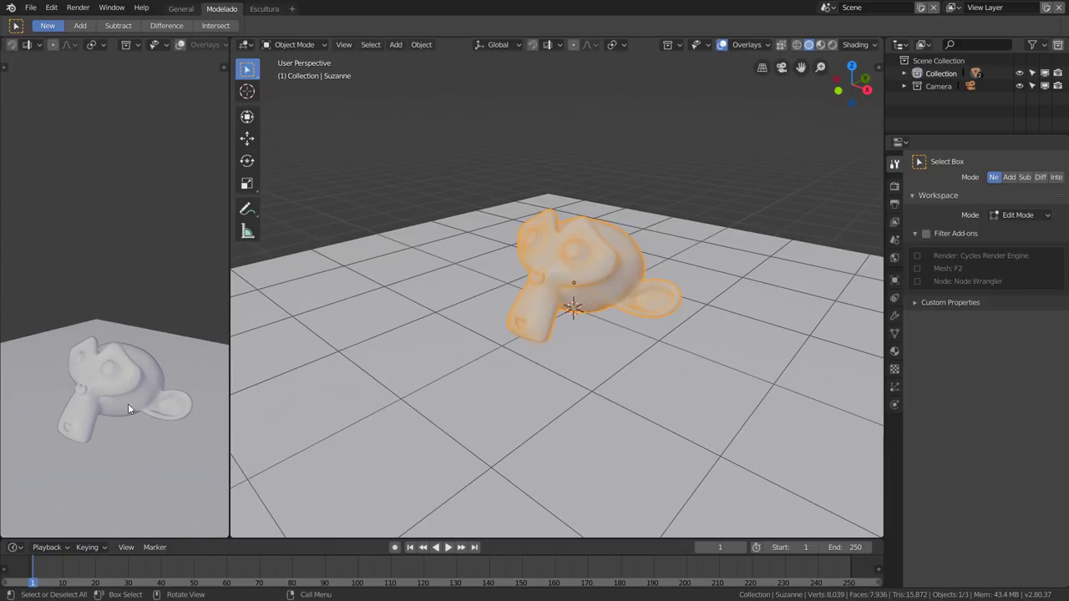
Step: Set the left view's lighting to MatCap with the red matcap
mouse_move(128, 403)
middle_mouse_down()
mouse_move(120, 384)
mouse_move(167, 354)
mouse_move(158, 226)
middle_mouse_up()
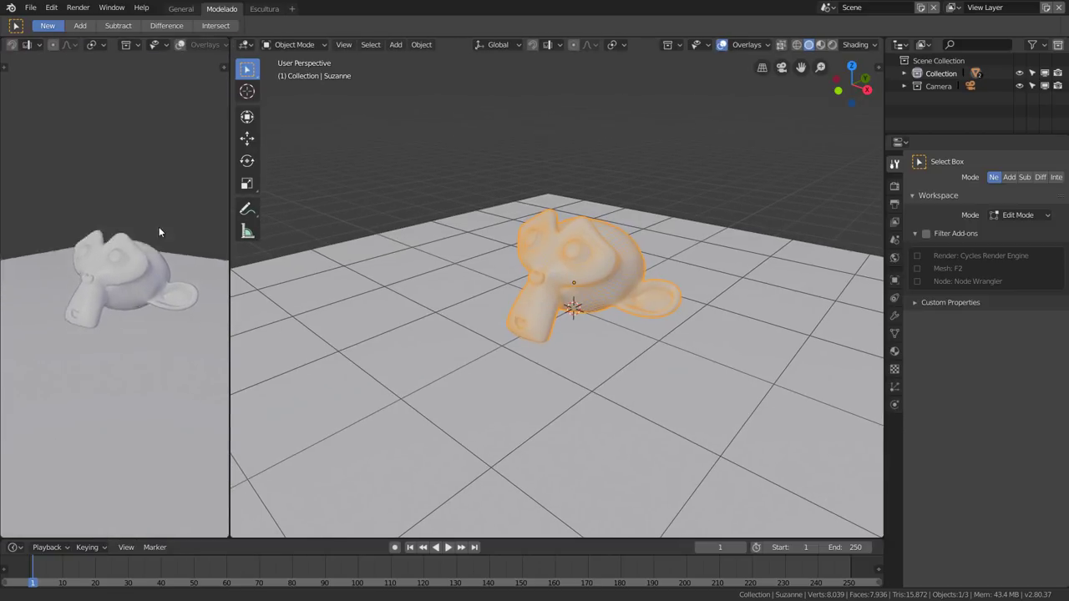
scroll(201, 45, "down", 3)
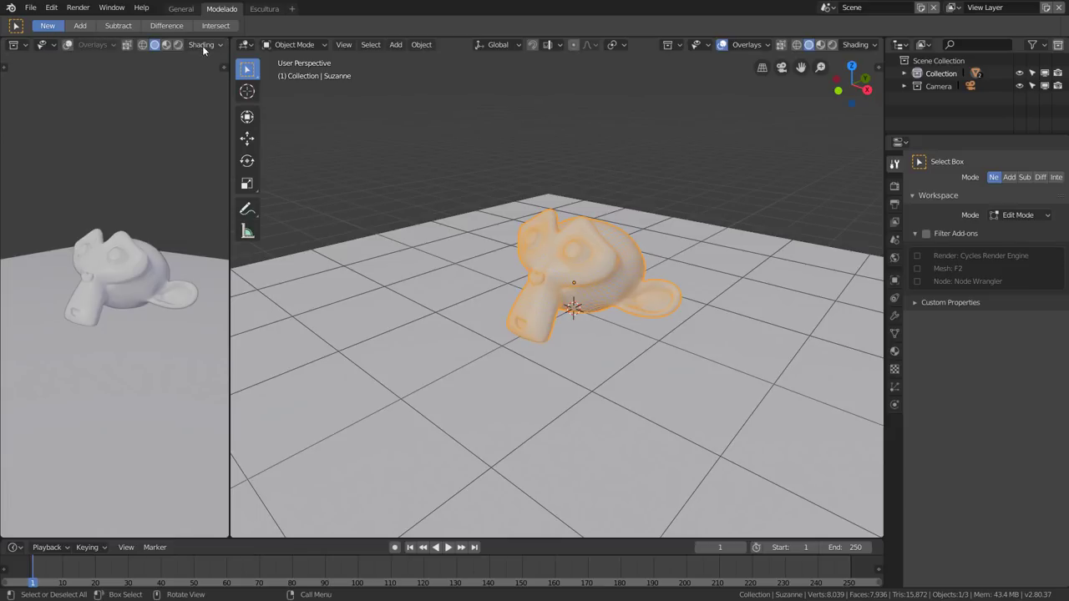
left_click(202, 45)
left_click(234, 84)
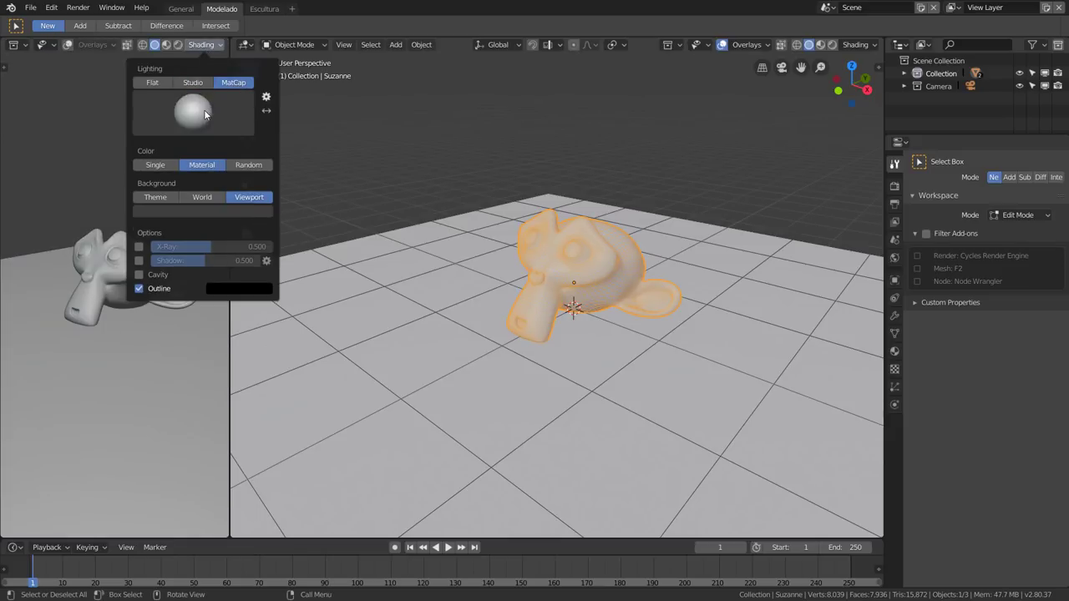
left_click(203, 109)
left_click(239, 196)
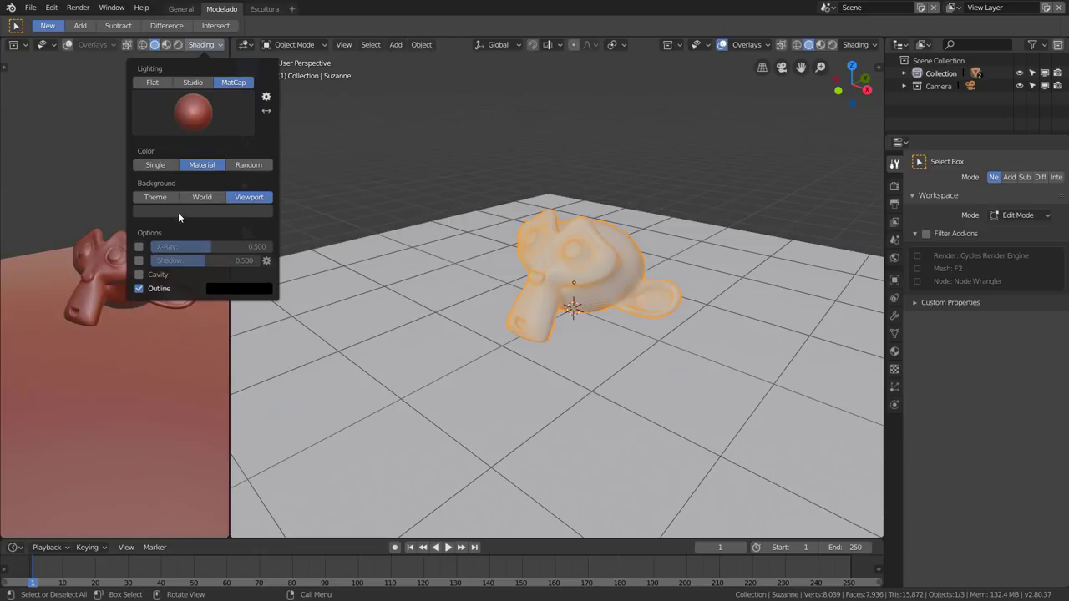
scroll(133, 280, "up", 3)
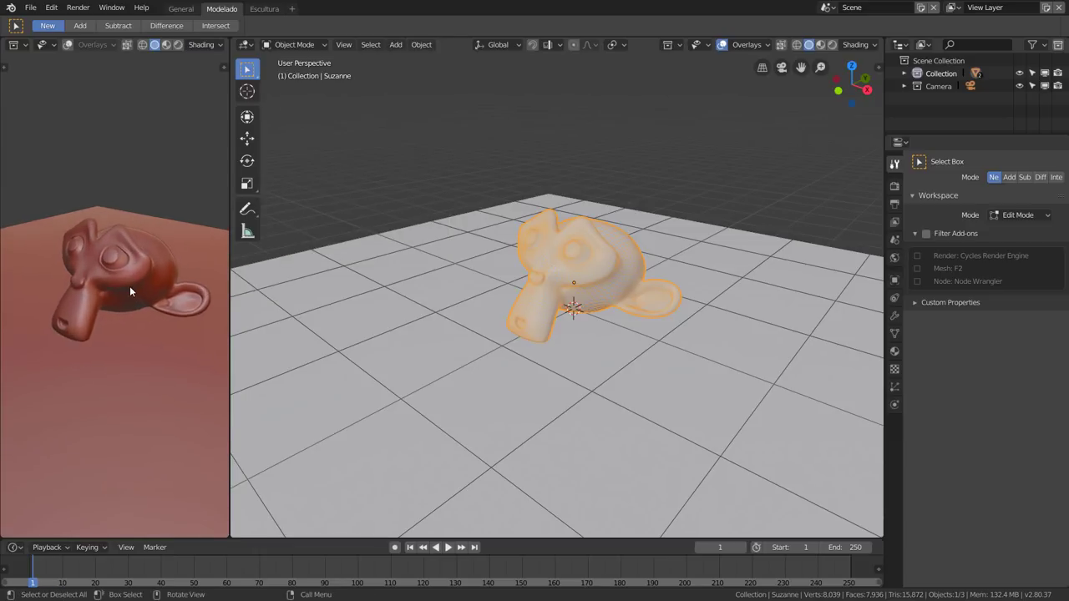
Step: Enter and exit Suzanne's Edit Mode while orbiting the right view
mouse_move(611, 260)
middle_mouse_down()
mouse_move(550, 271)
mouse_move(408, 173)
middle_mouse_up()
key("Tab")
scroll(577, 261, "up", 2)
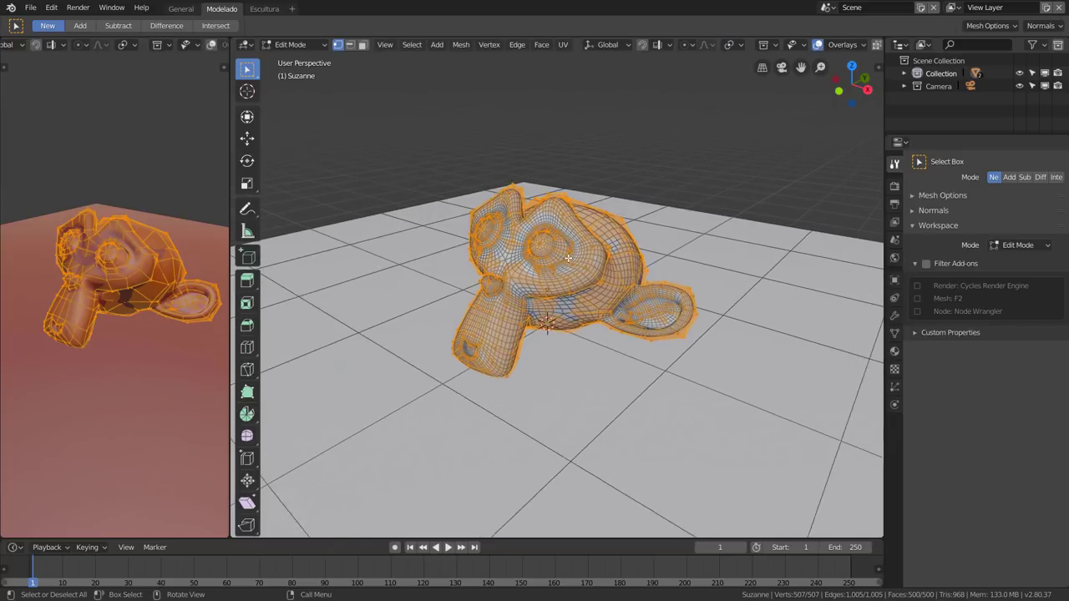
scroll(577, 261, "up", 1)
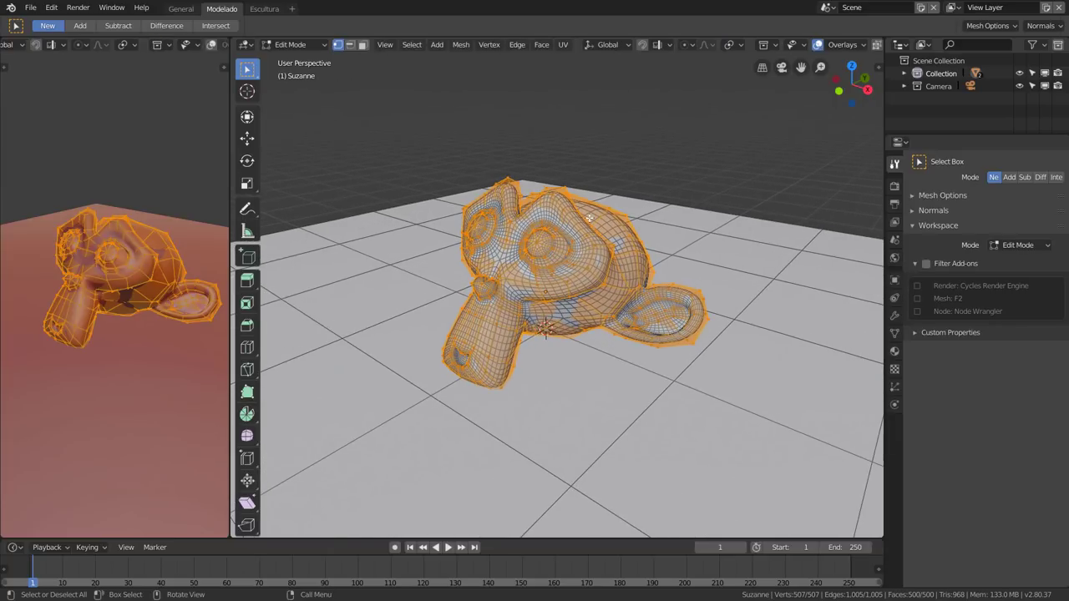
middle_click_drag(589, 218, 577, 223)
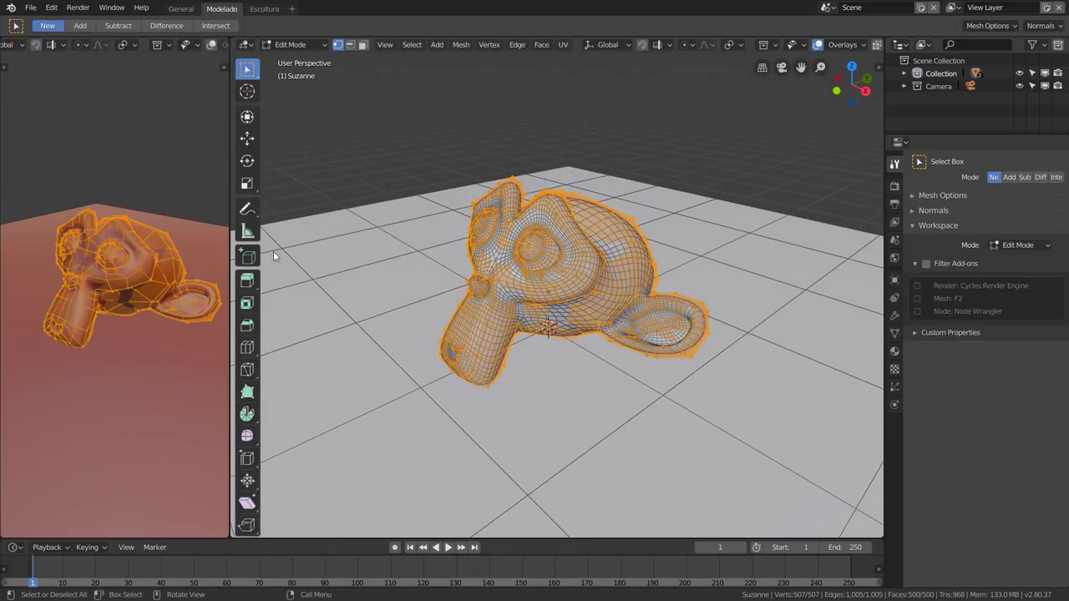
key("Tab")
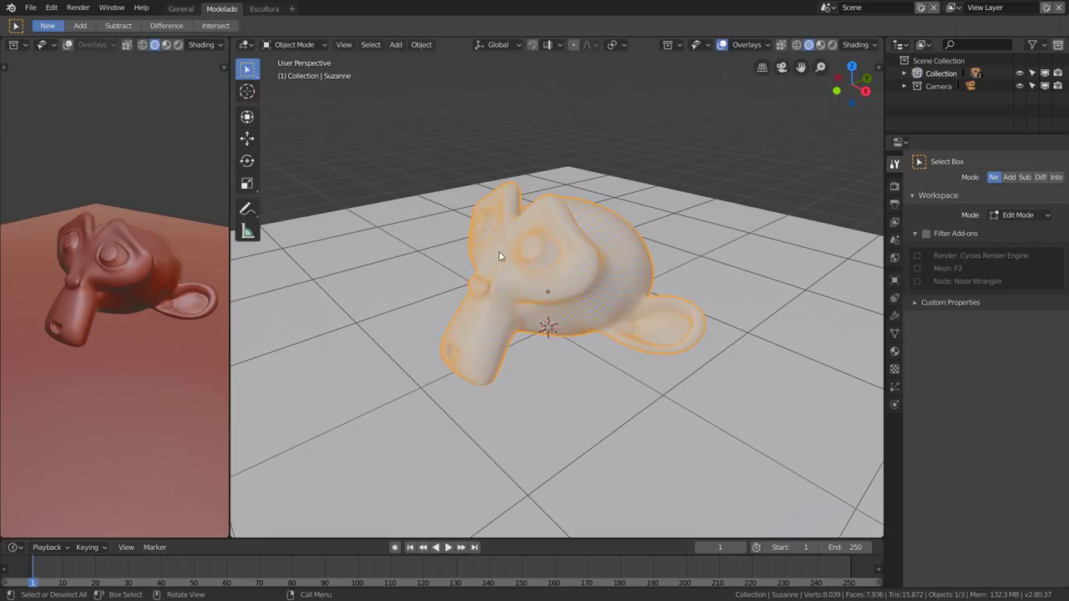
middle_click_drag(499, 256, 546, 233)
middle_click_drag(546, 285, 592, 277)
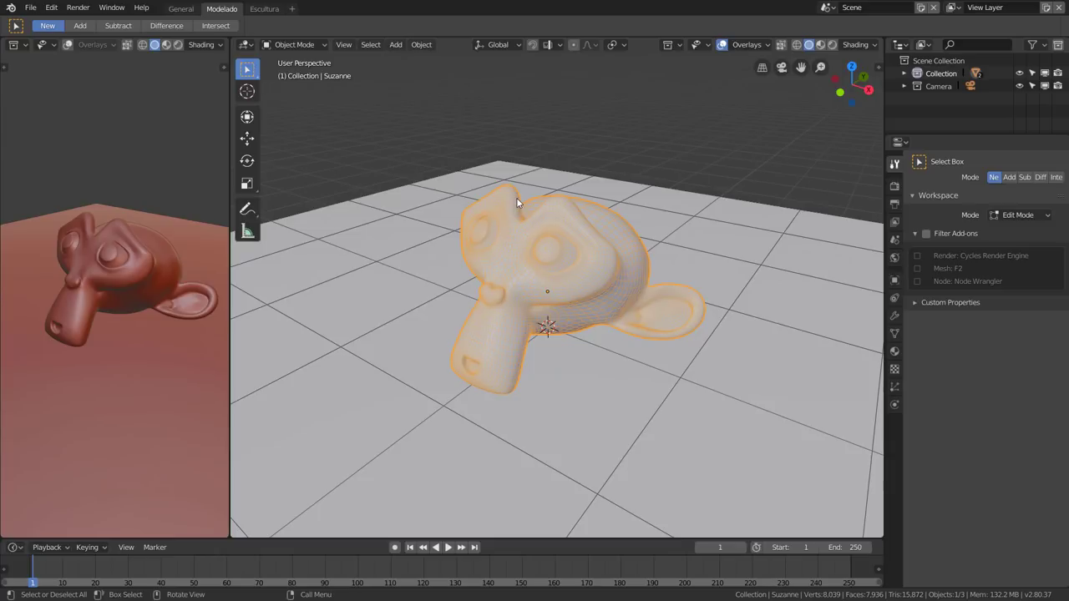
Step: Show Suzanne's modifier settings, return to Object Mode, and switch to the Escultura workspace
left_click(896, 316)
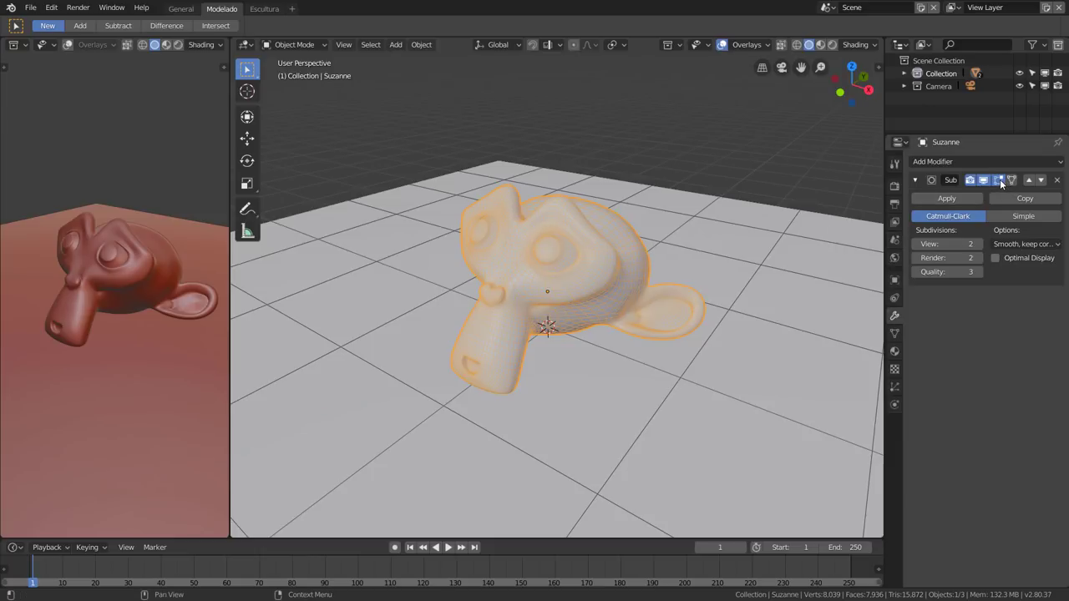
key("Tab")
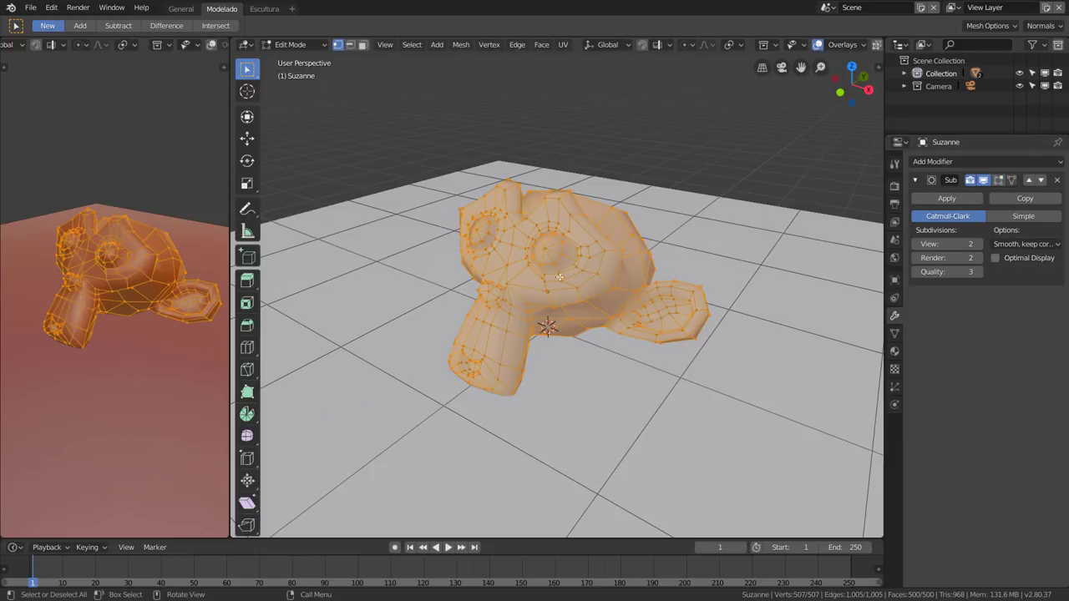
middle_click_drag(584, 262, 594, 248)
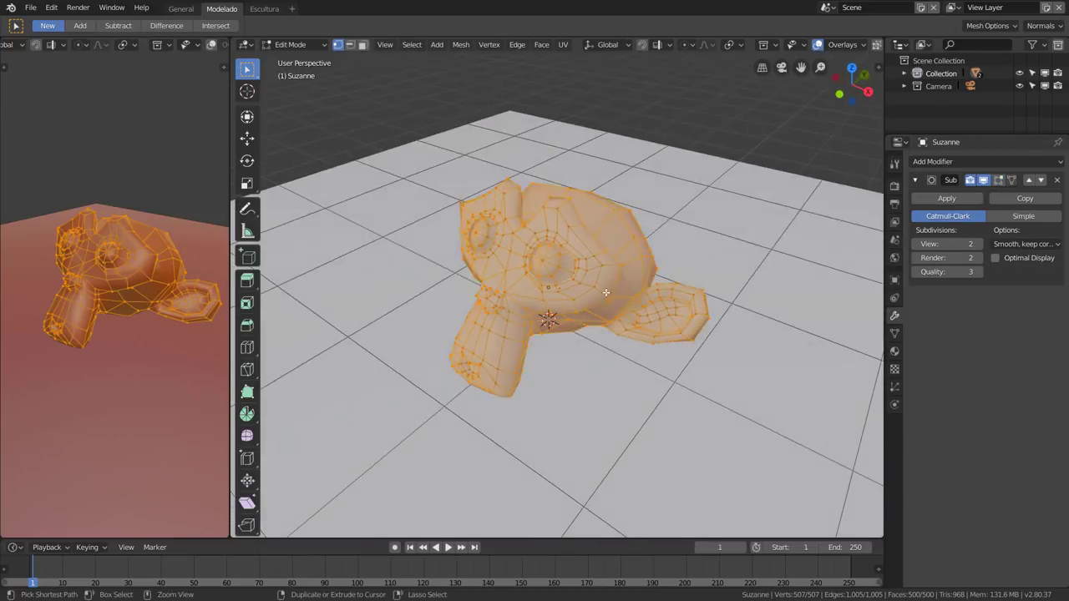
middle_click_drag(595, 248, 581, 211)
key("Tab")
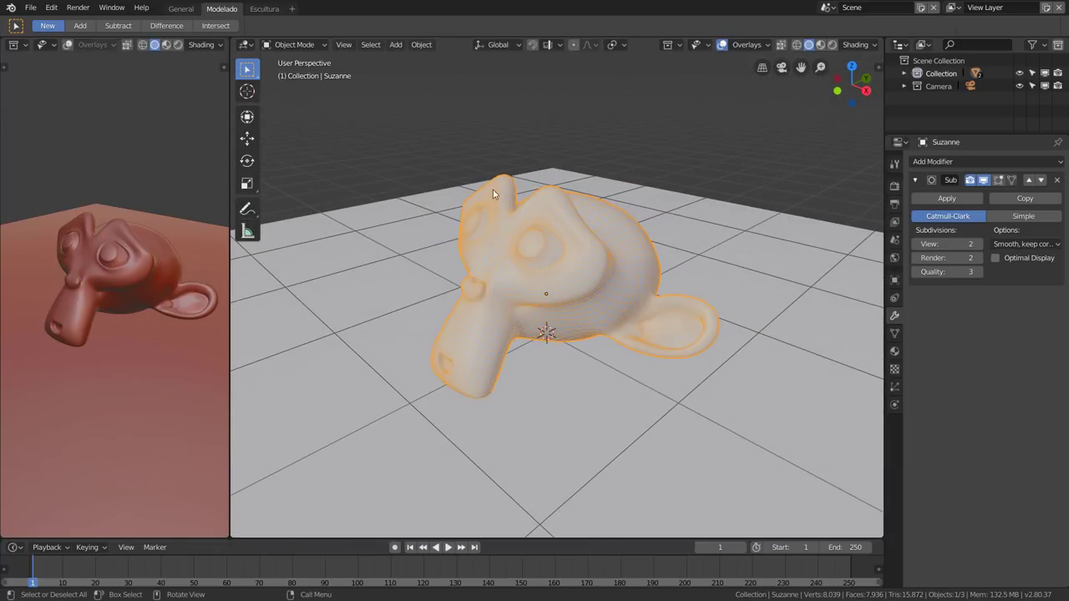
left_click(265, 9)
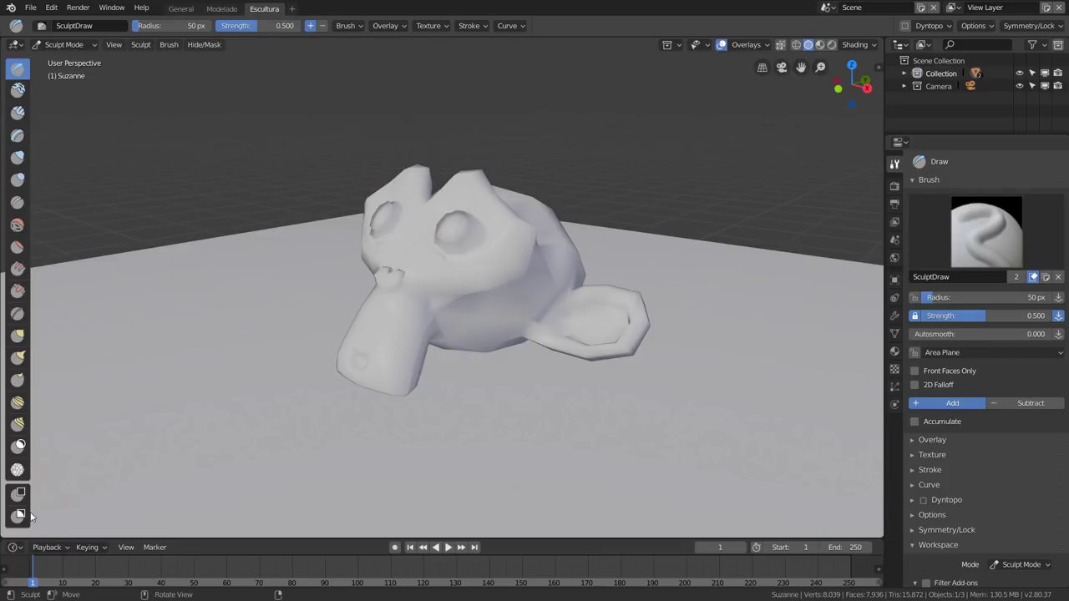
Step: Split the Escultura 3D view from its lower-left corner into two Sculpt Mode viewports
mouse_move(2, 535)
left_mouse_down()
mouse_move(245, 524)
mouse_move(234, 524)
left_mouse_up()
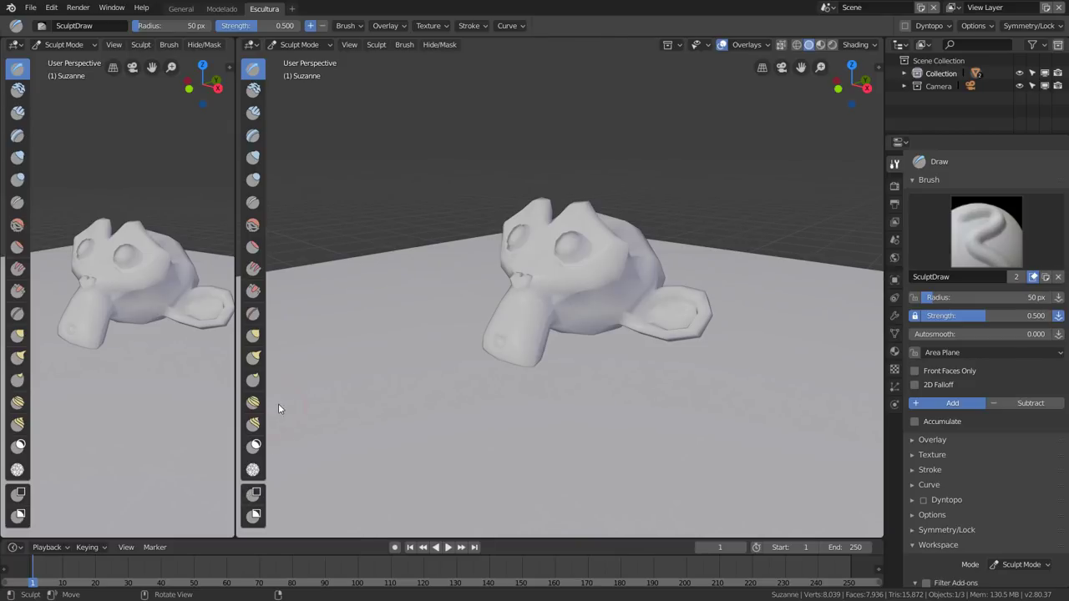
Step: Turn the left view into a narrow Properties editor on the Tool tab
left_click(16, 45)
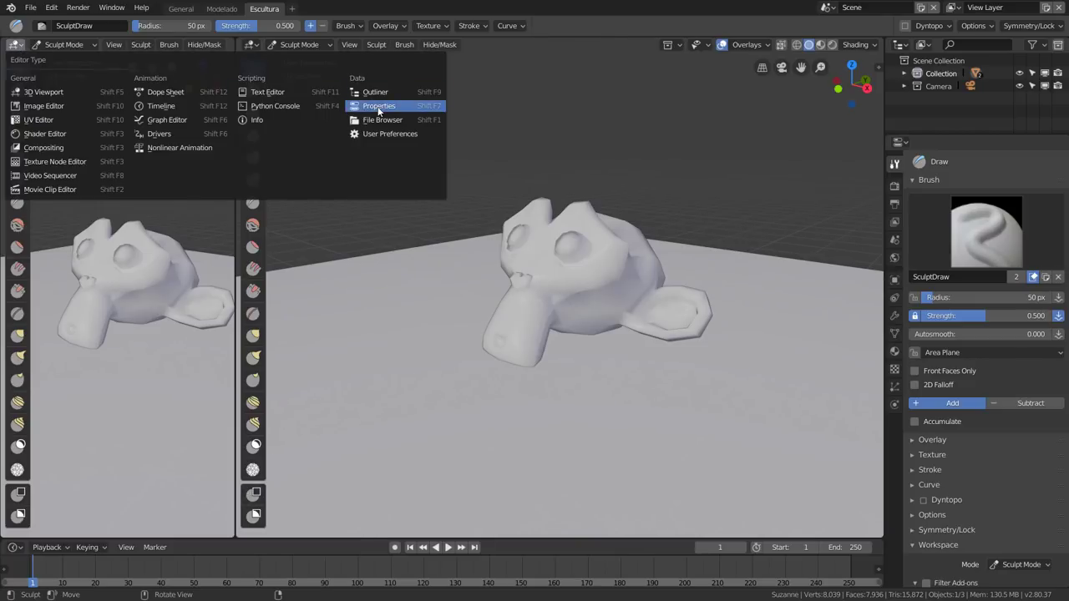
left_click(377, 106)
left_click(10, 65)
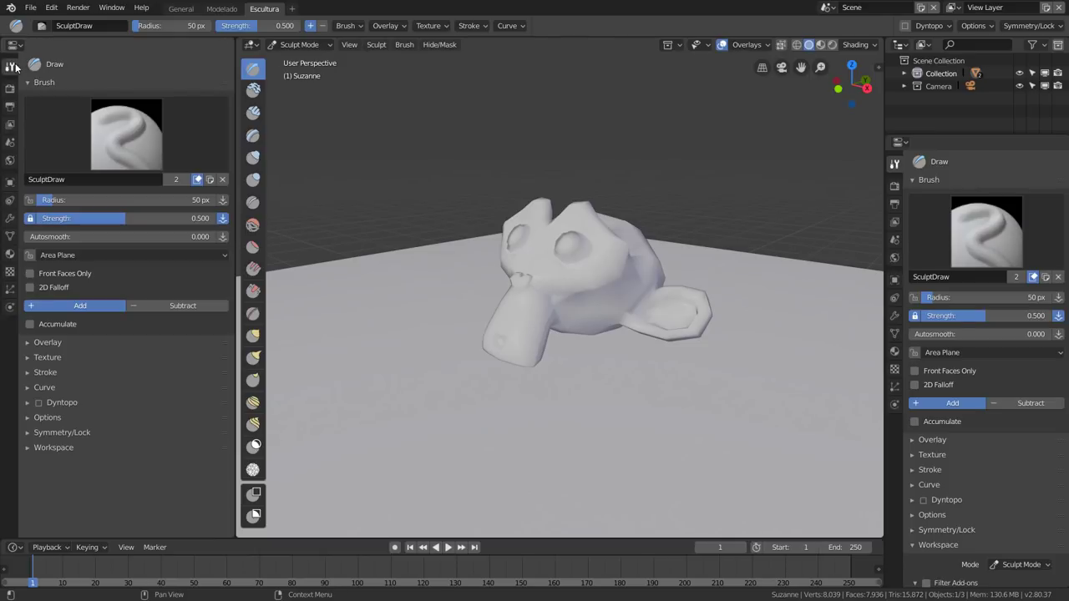
left_click_drag(235, 130, 140, 141)
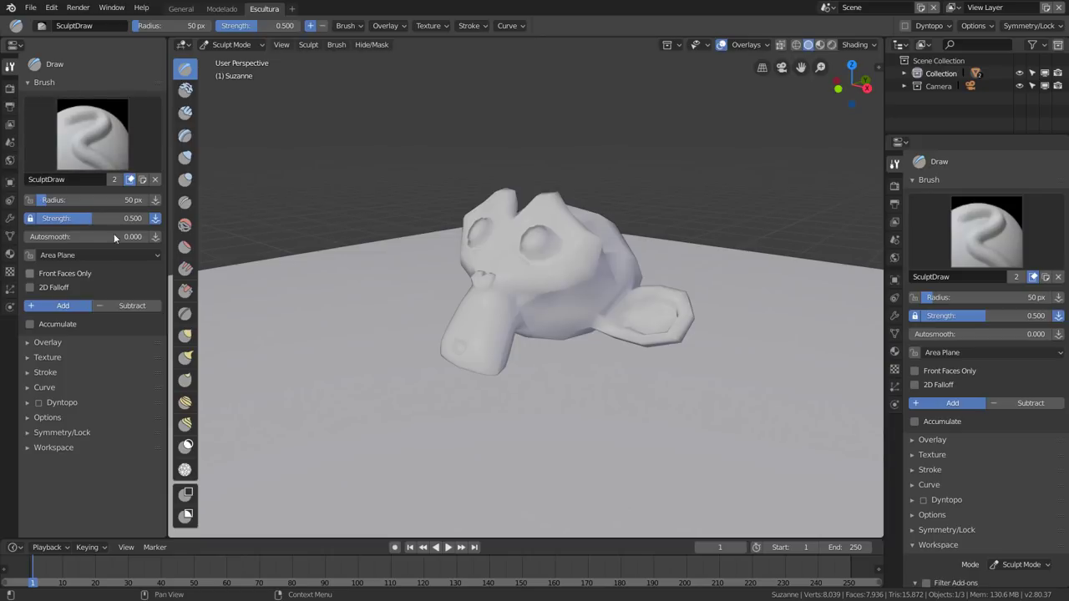
Step: Try Clay Strips, go back to the Draw brush, and flip the navigation bar right
left_click(105, 125)
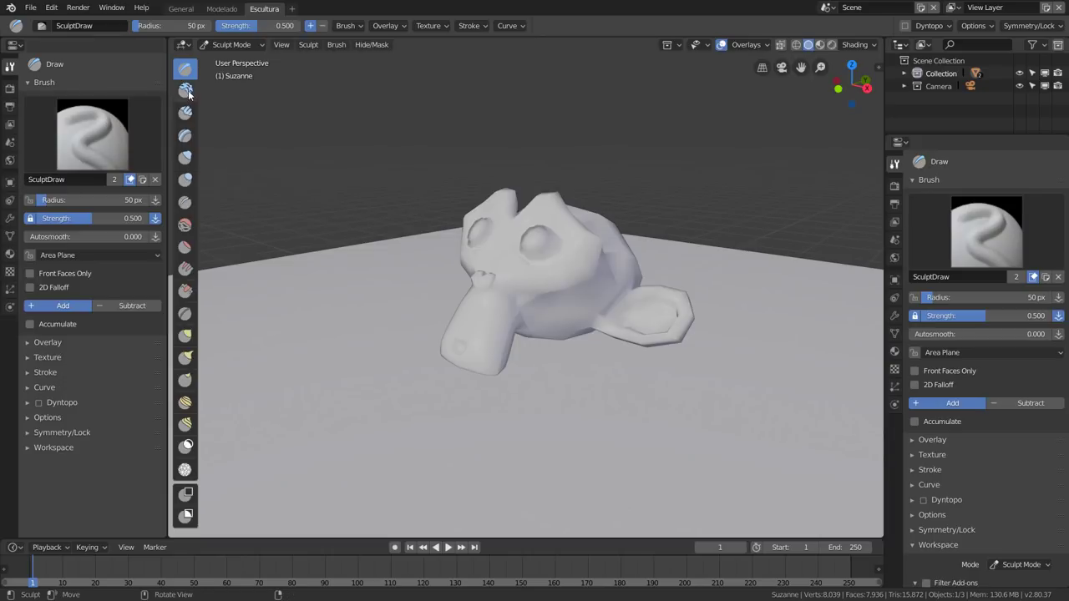
left_click(186, 102)
left_click(186, 71)
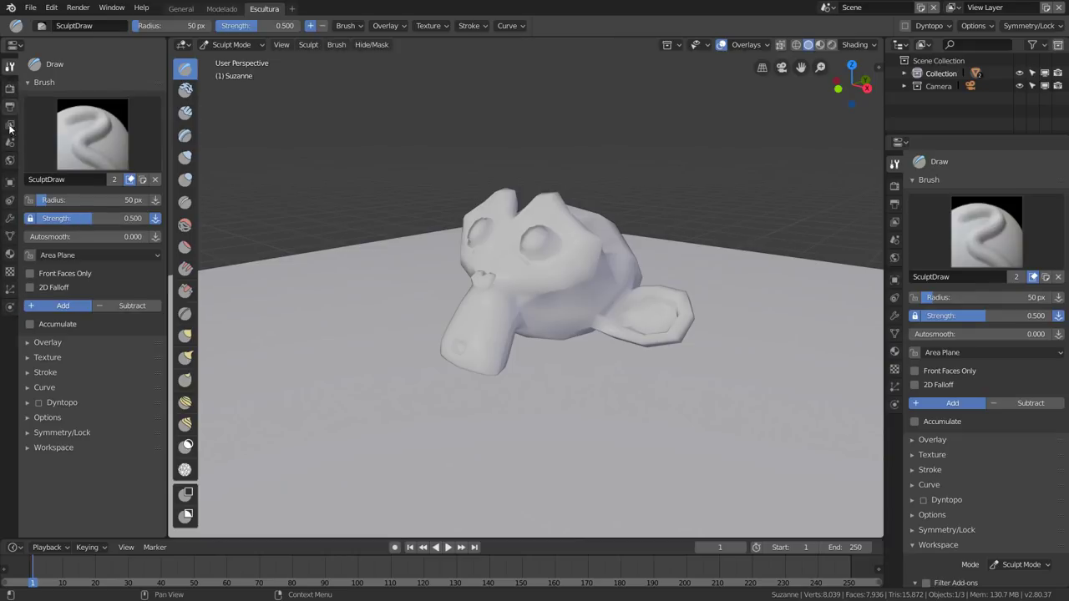
right_click(10, 165)
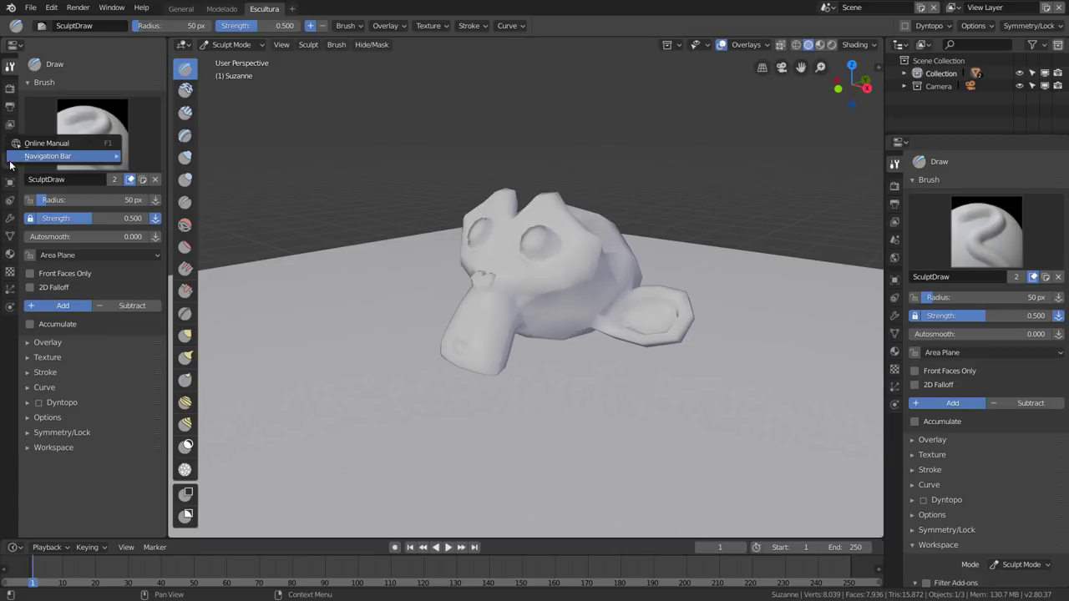
mouse_move(47, 157)
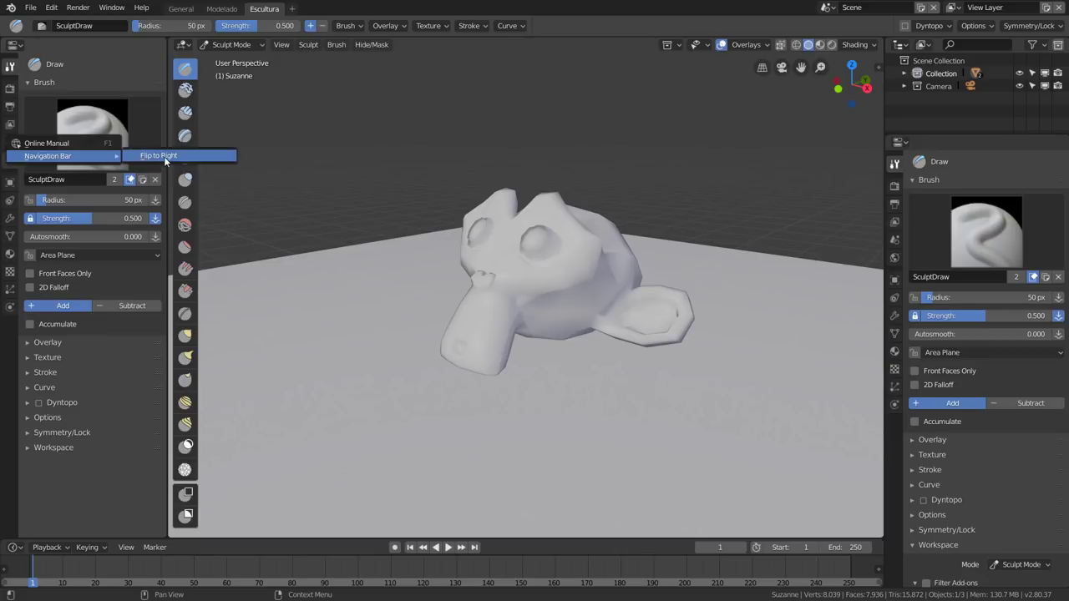
left_click(168, 156)
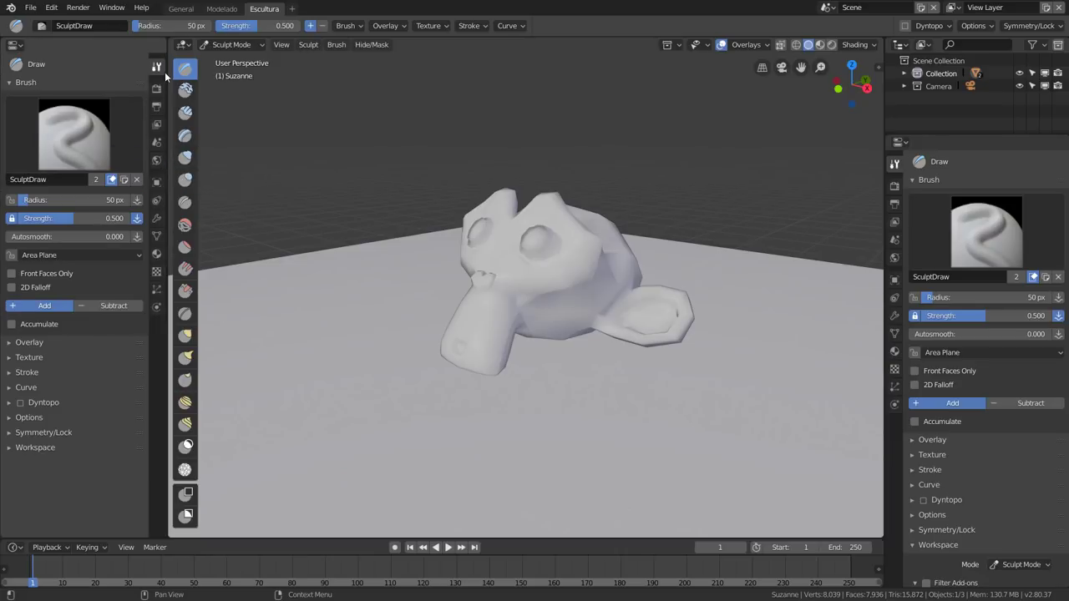
Step: Flip the left panel's navigation bar back to the left and collapse it
right_click(160, 209)
left_click(206, 204)
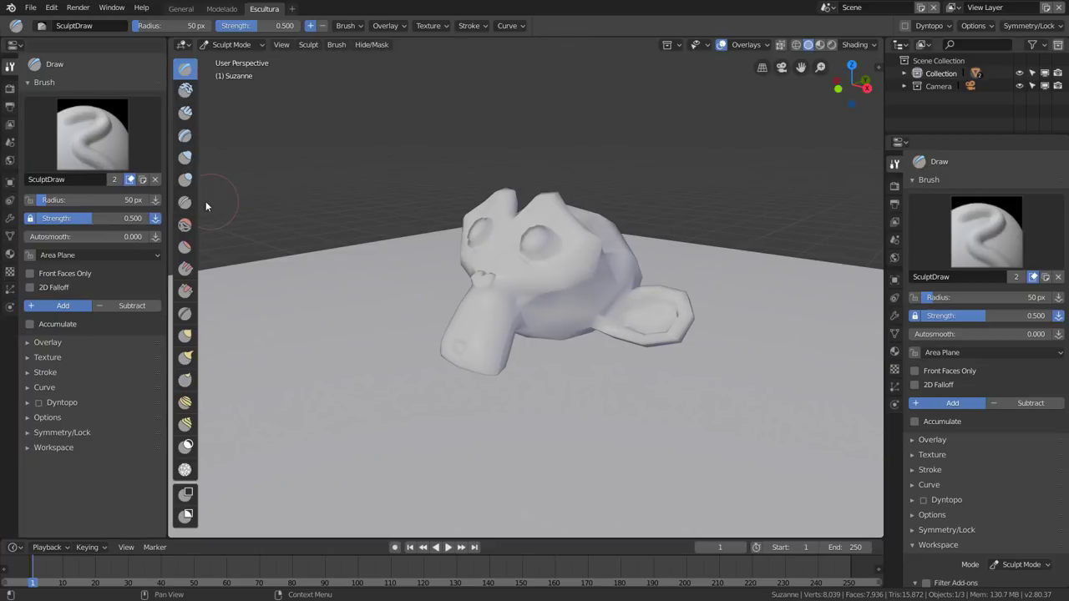
left_click_drag(18, 141, 3, 141)
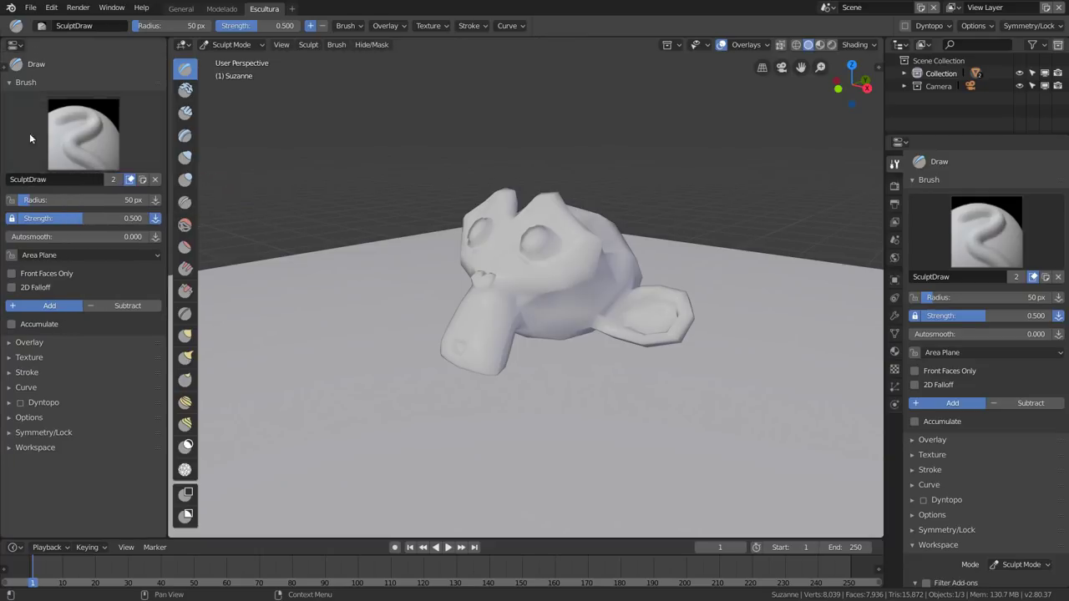
left_click(112, 109)
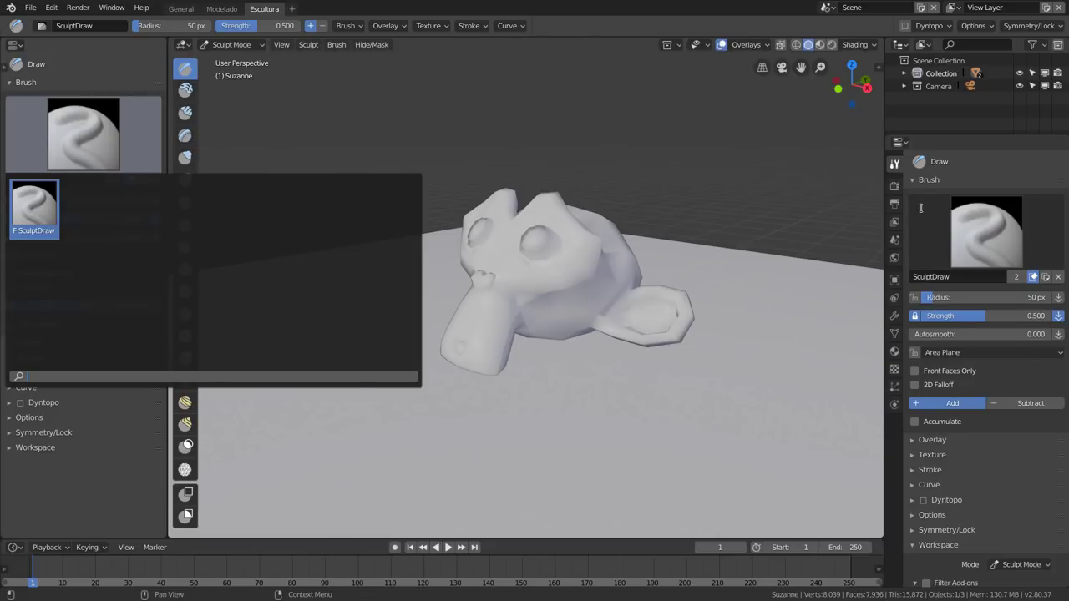
Step: Show Suzanne's modifiers on the right, split the left panel, and swap the lower area's contents
left_click(895, 317)
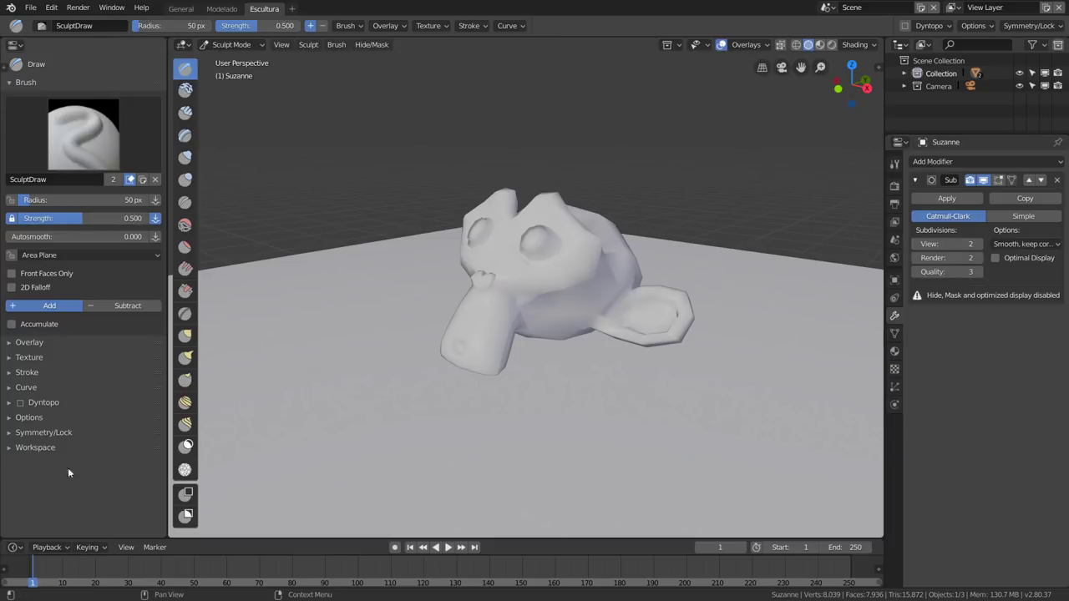
left_click_drag(3, 538, 8, 386)
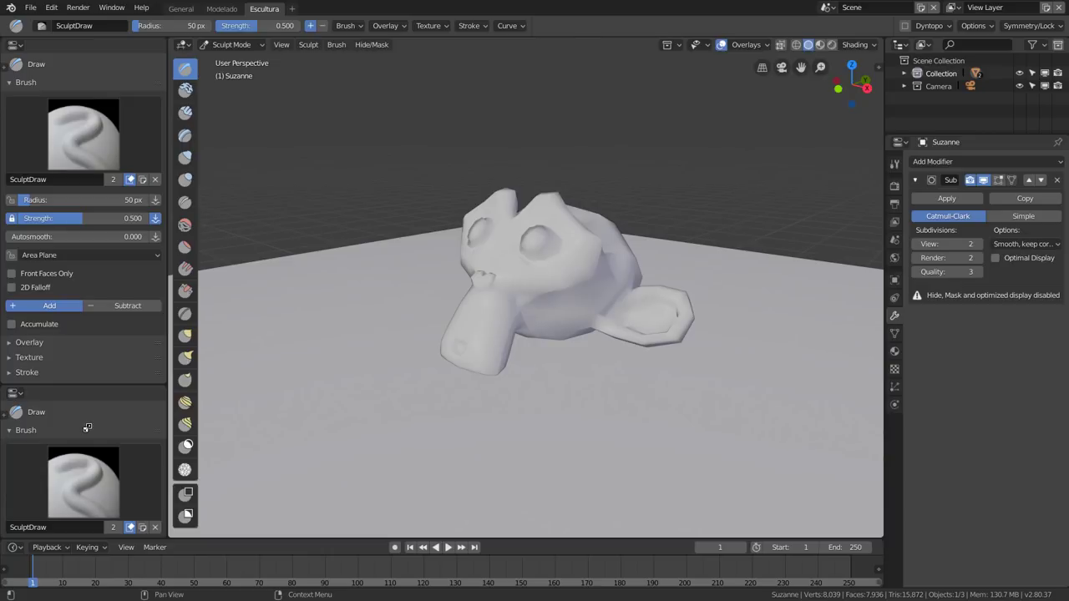
left_click_drag(88, 428, 88, 428, "ctrl")
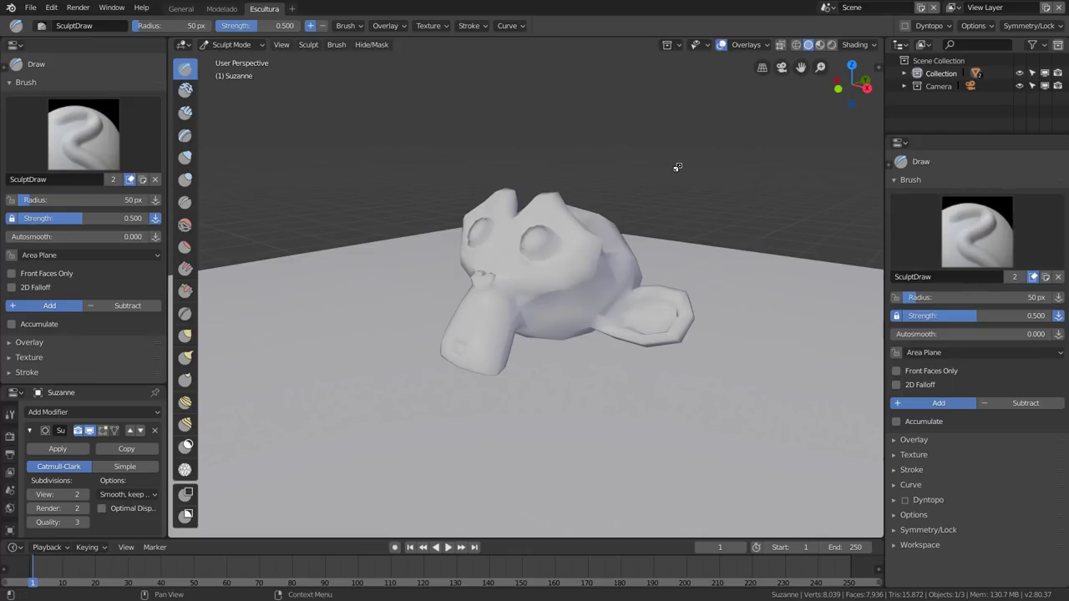
Step: Swap the viewport and properties areas back and forth, then merge brush settings into the Outliner
left_click_drag(889, 140, 676, 167, "ctrl")
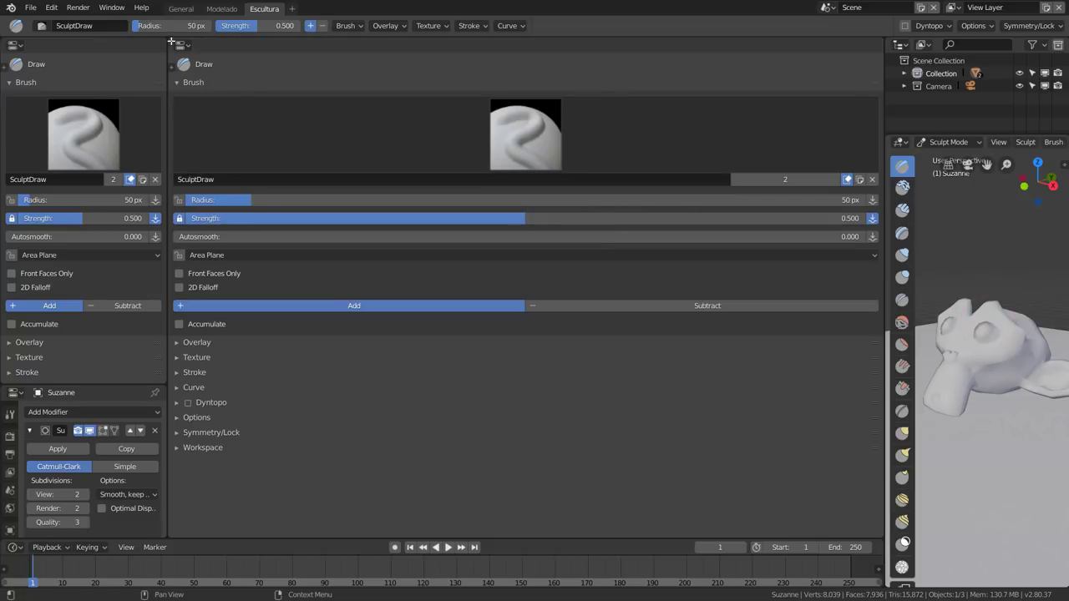
left_click_drag(171, 42, 964, 263, "ctrl")
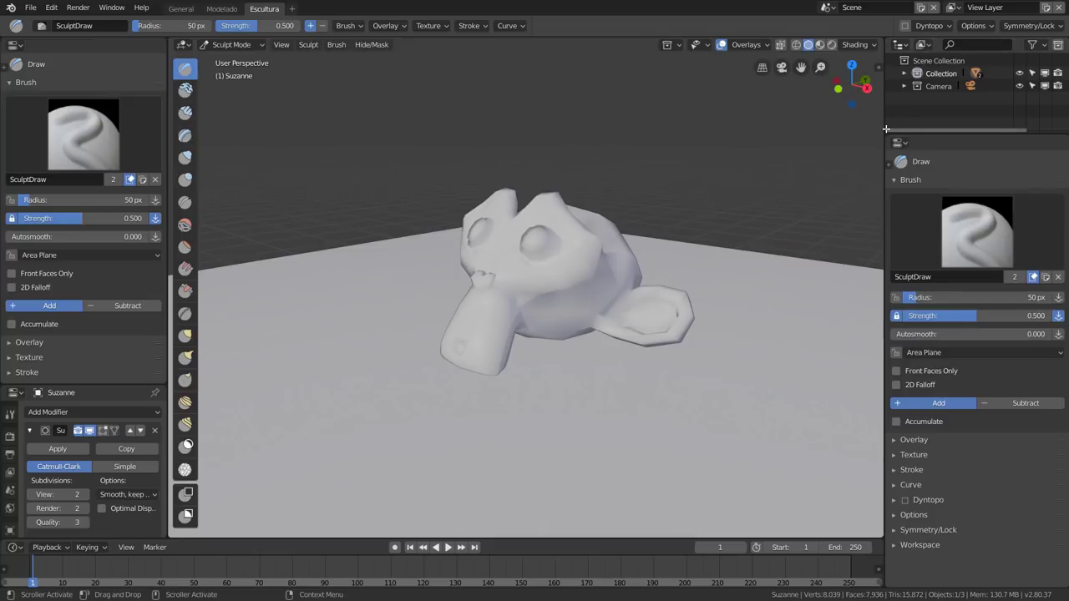
left_click_drag(887, 131, 910, 308)
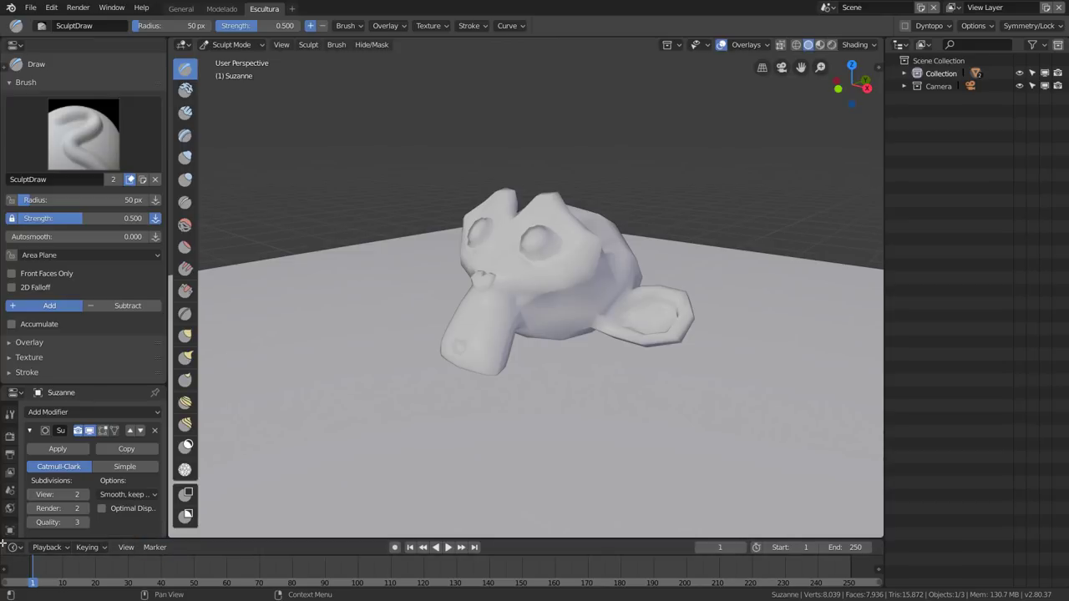
Step: Remove the timeline area by splitting it and joining it away
left_click_drag(2, 541, 167, 561)
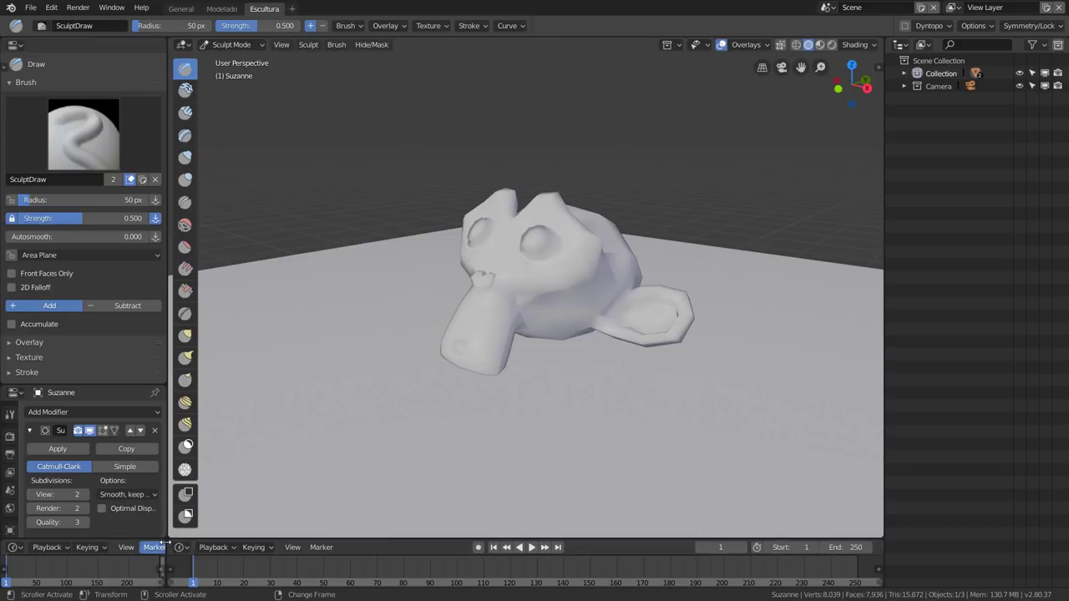
mouse_move(167, 547)
left_mouse_down()
mouse_move(2, 538)
mouse_move(7, 564)
left_mouse_up()
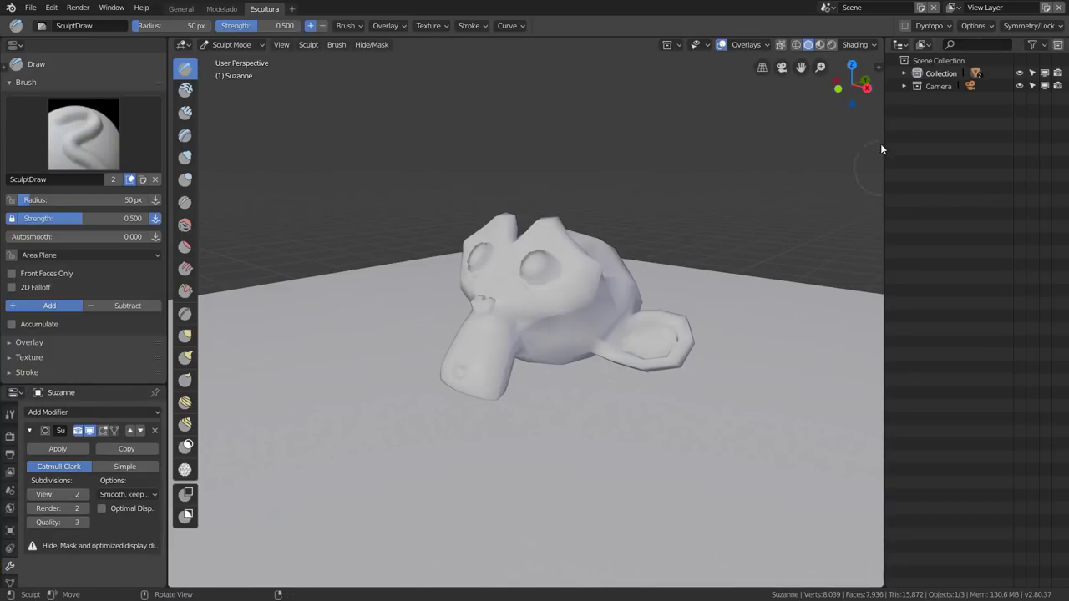
left_click_drag(887, 41, 1066, 237)
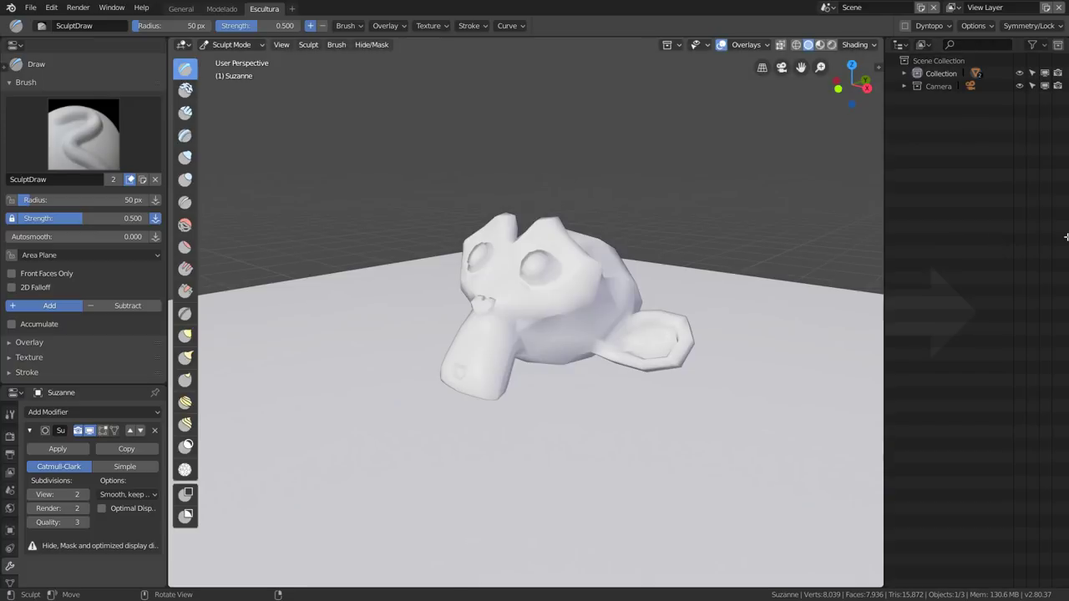
Step: Merge the Outliner into the viewport and swap Suzanne's Subdivision modifier for Multiresolution
left_click_drag(986, 239, 986, 239)
middle_click_drag(664, 285, 604, 299)
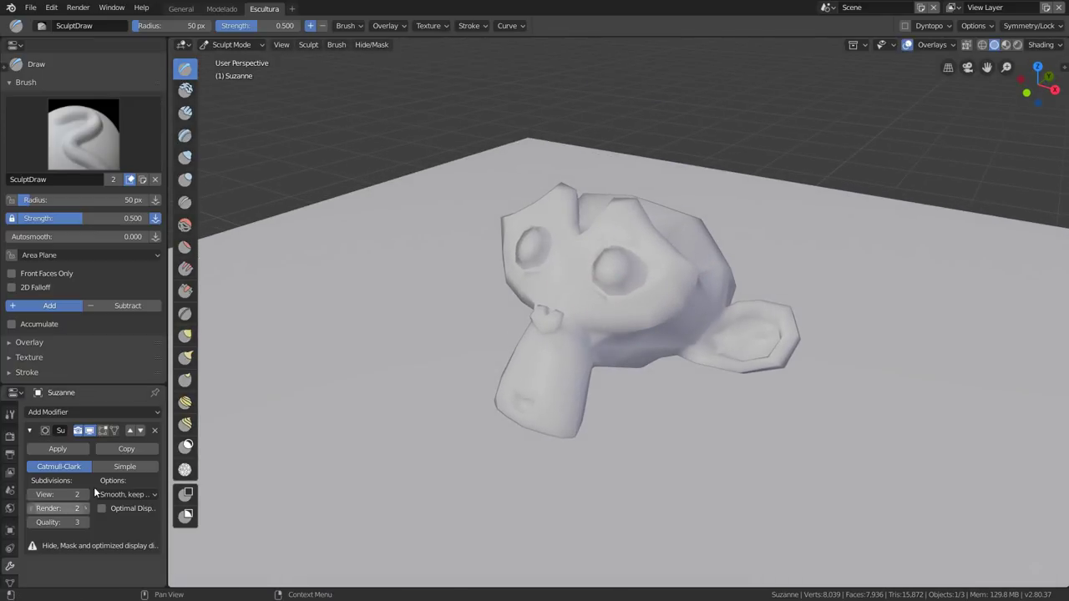
left_click(155, 432)
left_click(131, 412)
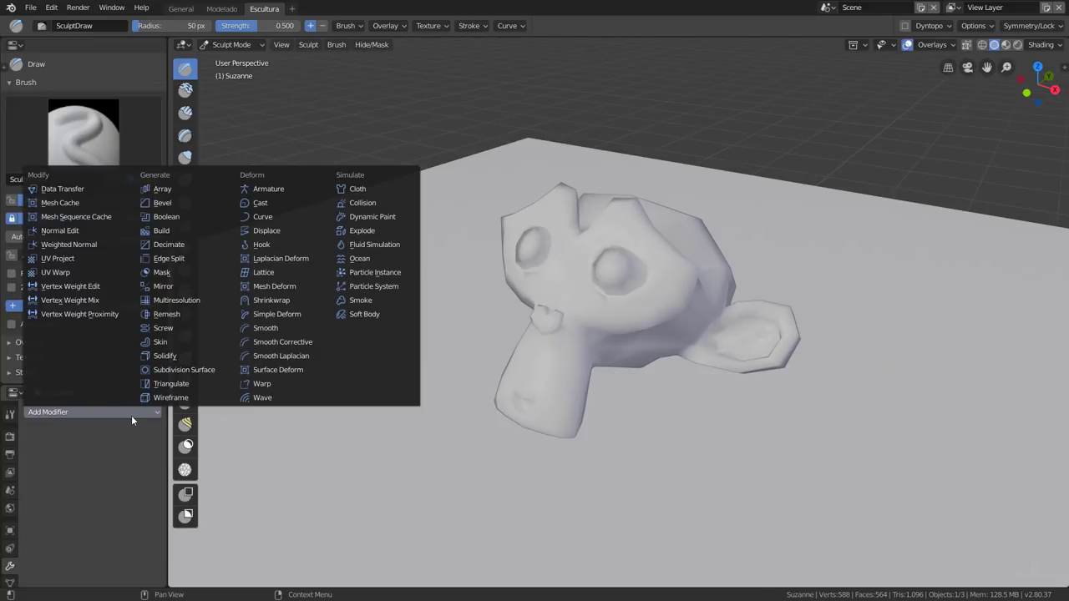
left_click(181, 300)
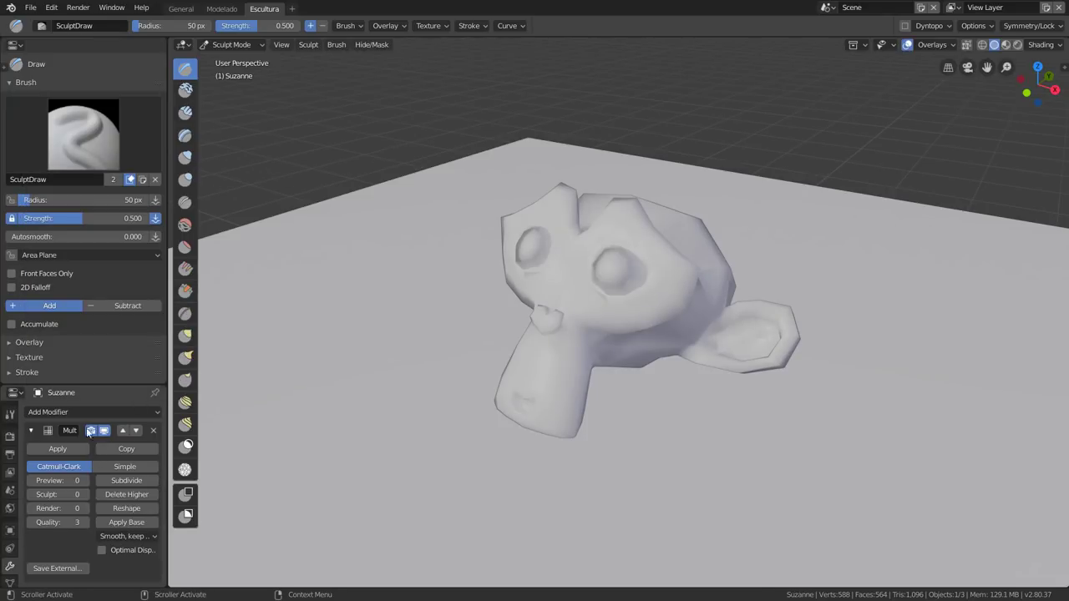
Step: Collapse the Workspace settings section in the Properties panel
scroll(49, 317, "down", 3)
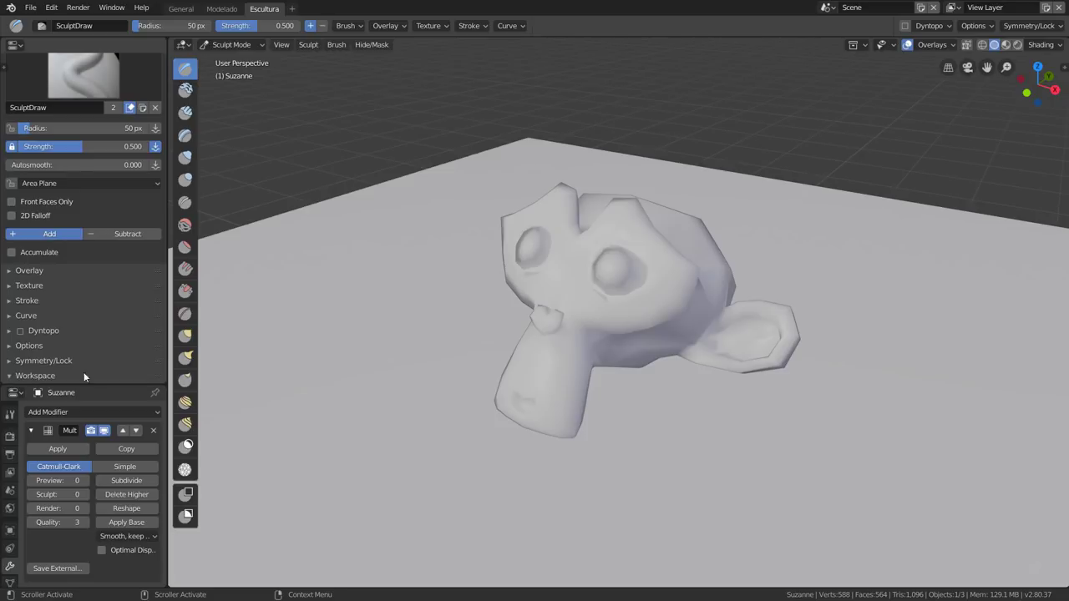
middle_click_drag(83, 375, 78, 239)
left_click(27, 268)
scroll(113, 253, "up", 3)
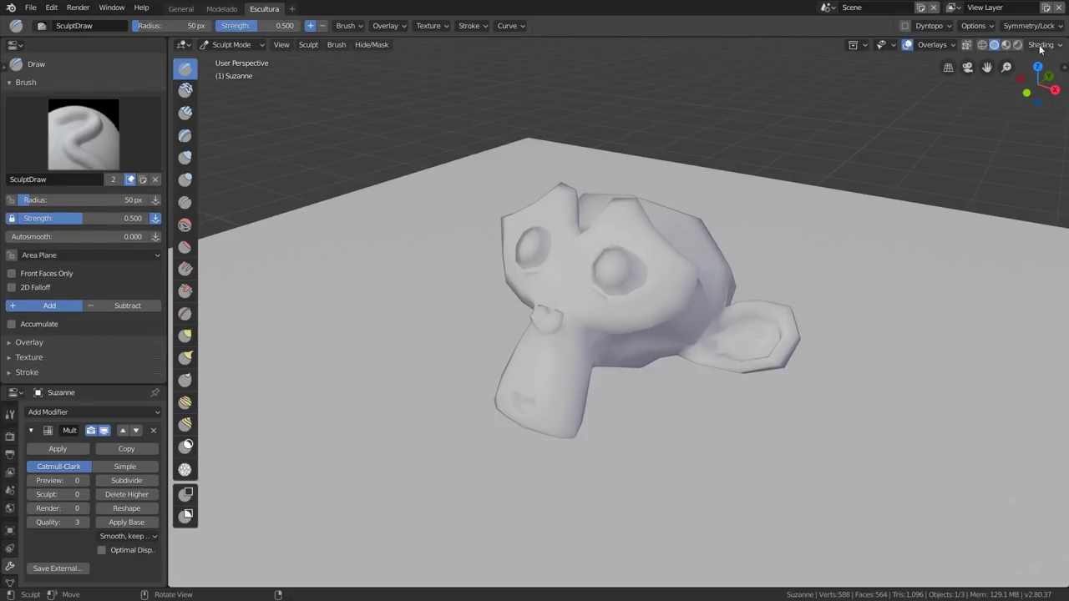
left_click(1041, 47)
Step: Turn off the motion paths, origins, relationship lines, floor grid and text info overlays
left_click(935, 46)
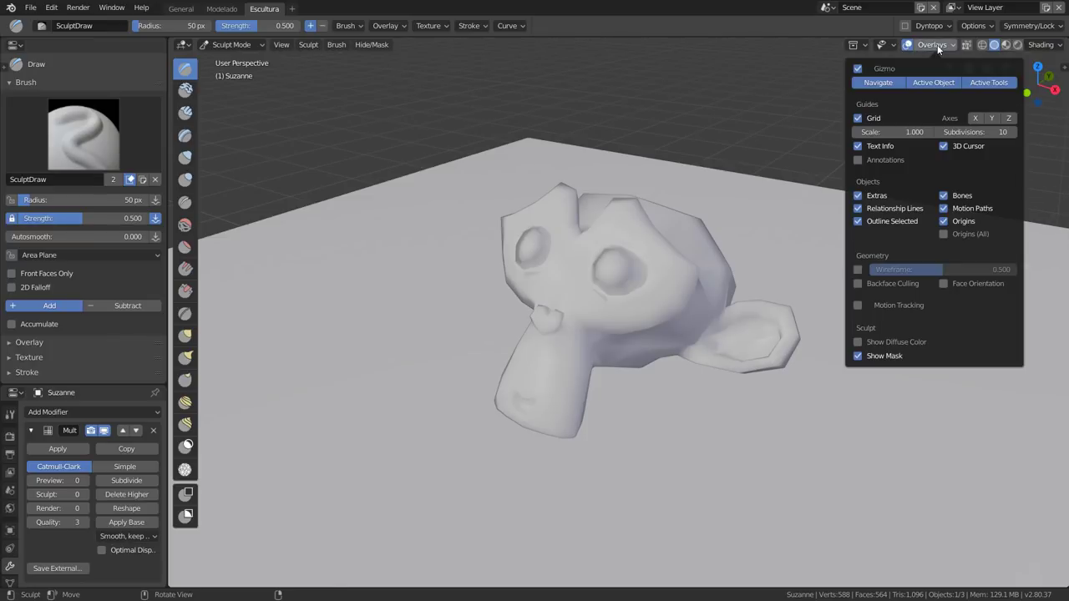
left_click(945, 208)
left_click(943, 221)
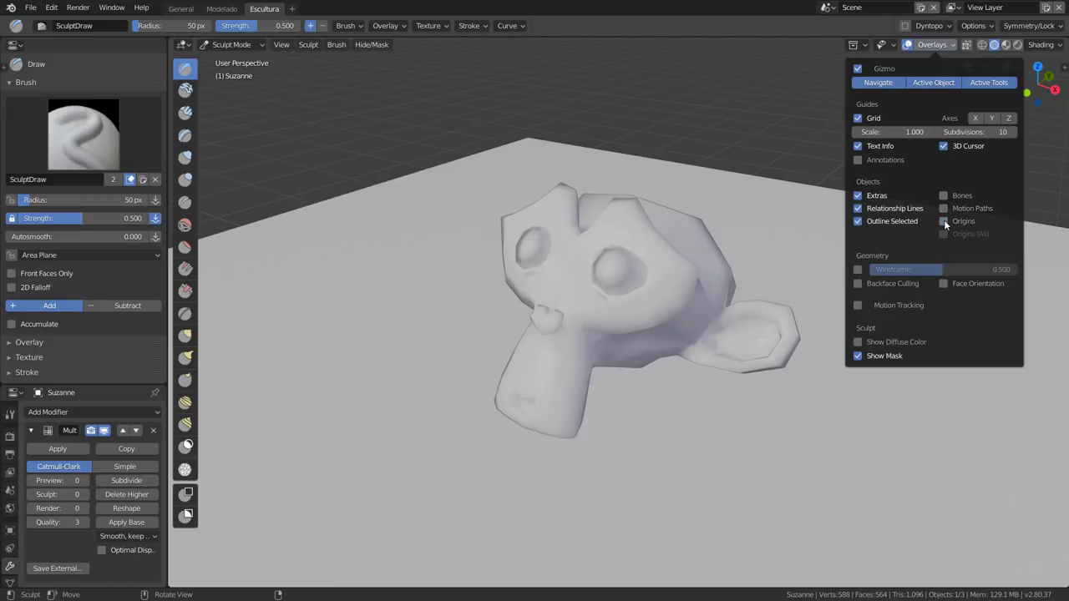
left_click(859, 210)
left_click(859, 118)
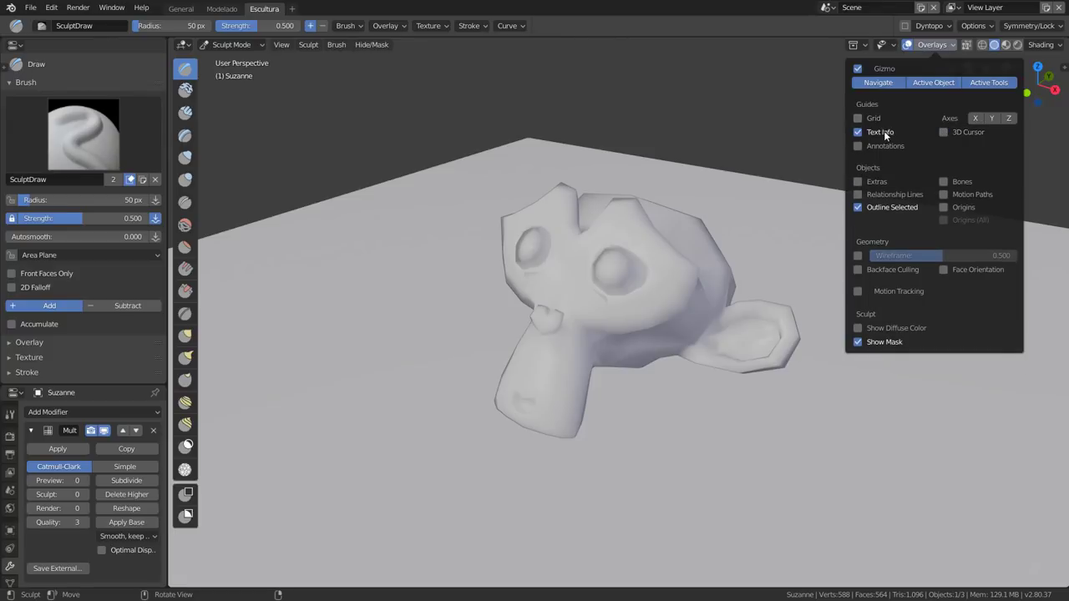
left_click(881, 131)
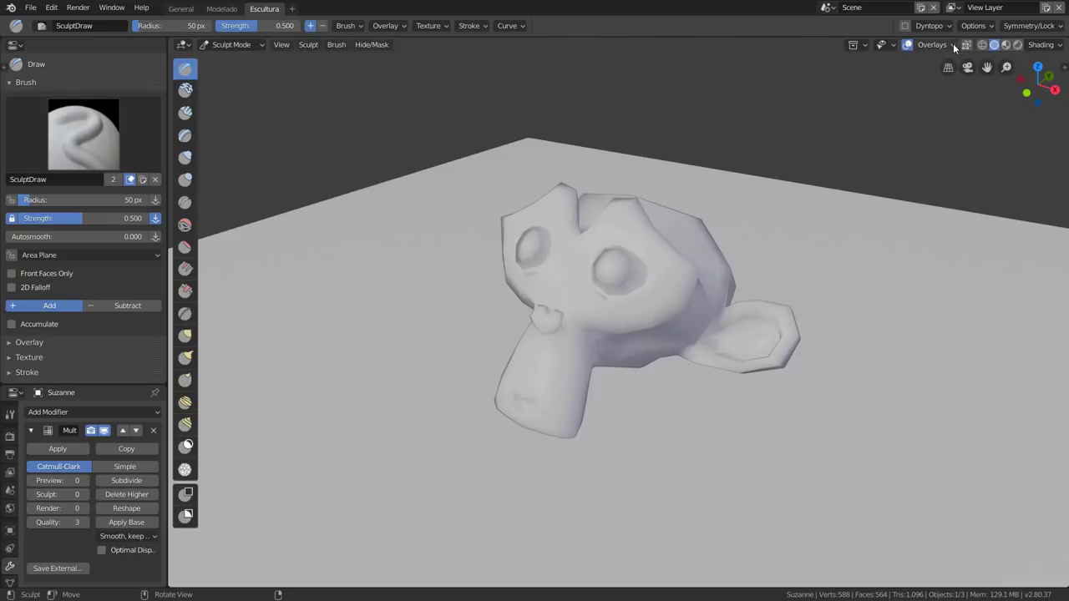
Step: Set the viewport lighting to MatCap with the glossy red matcap
left_click(1040, 44)
left_click(1013, 84)
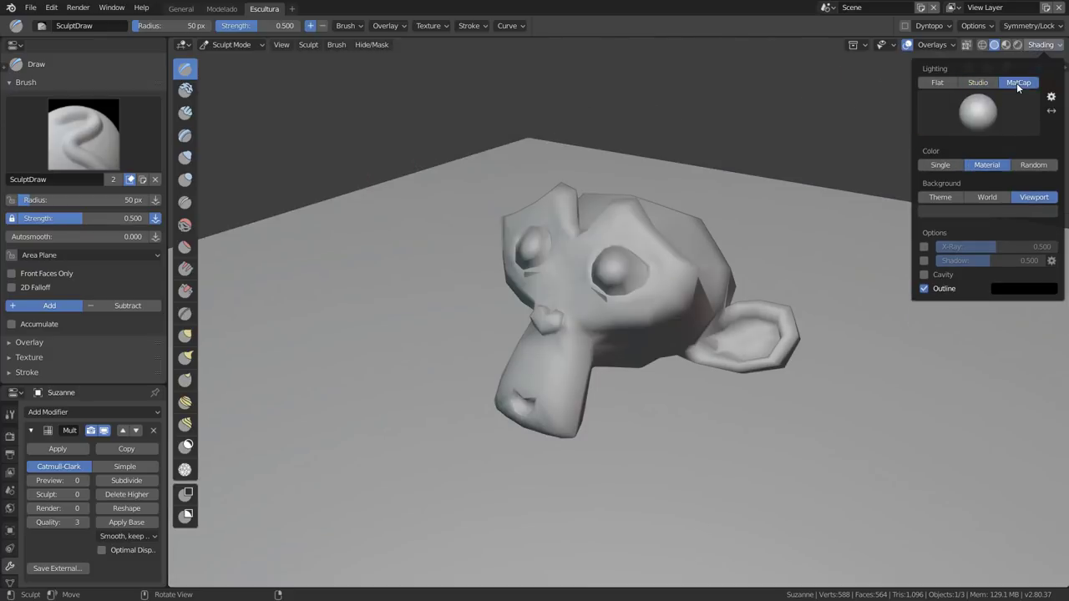
left_click(977, 113)
left_click(980, 197)
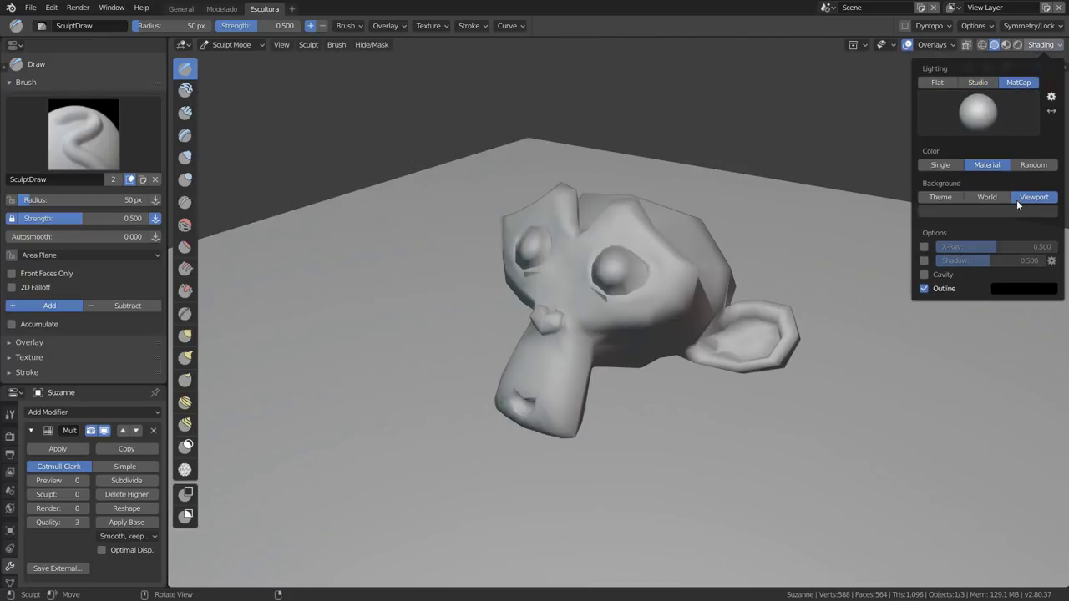
left_click(1020, 113)
left_click(823, 192)
left_click(964, 122)
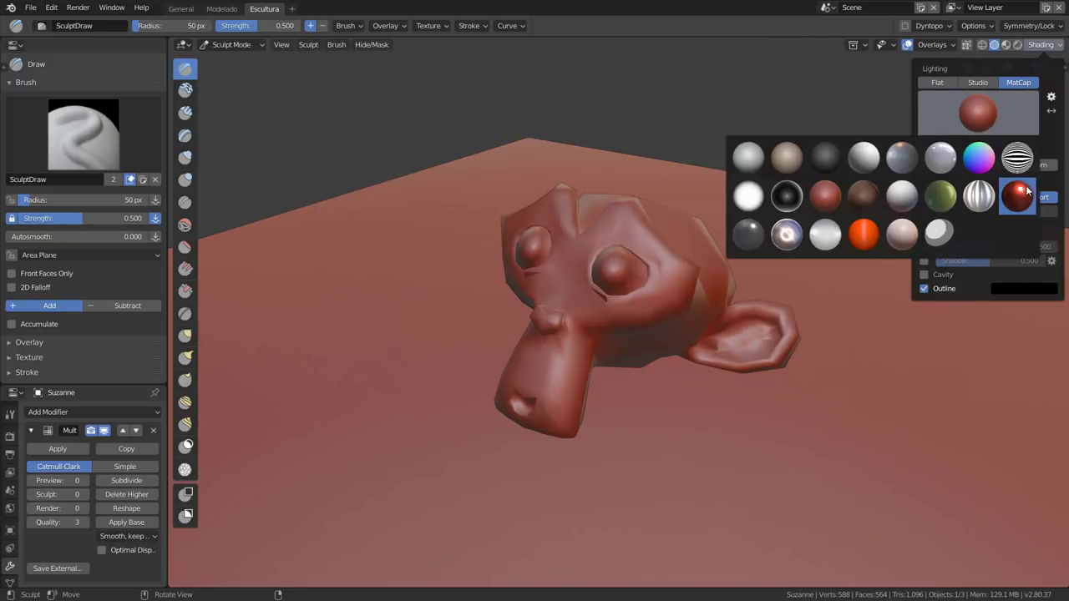
left_click(1027, 192)
Step: Subdivide the Multiresolution modifier to level 2 and sculpt a raised stroke on Suzanne's forehead
middle_click_drag(690, 307, 662, 309)
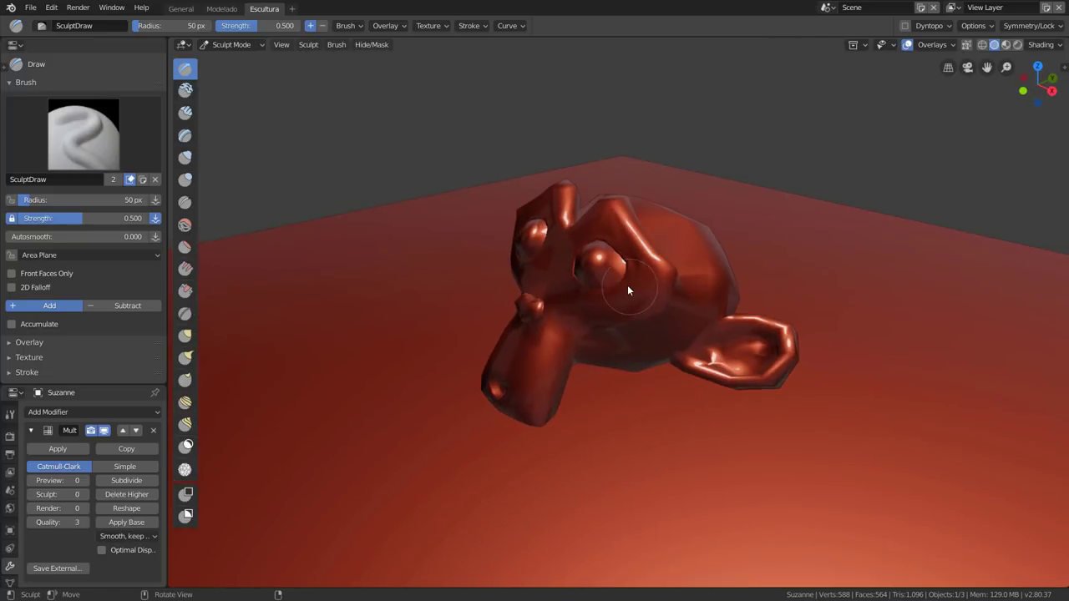
scroll(627, 285, "up", 1)
left_click(132, 483)
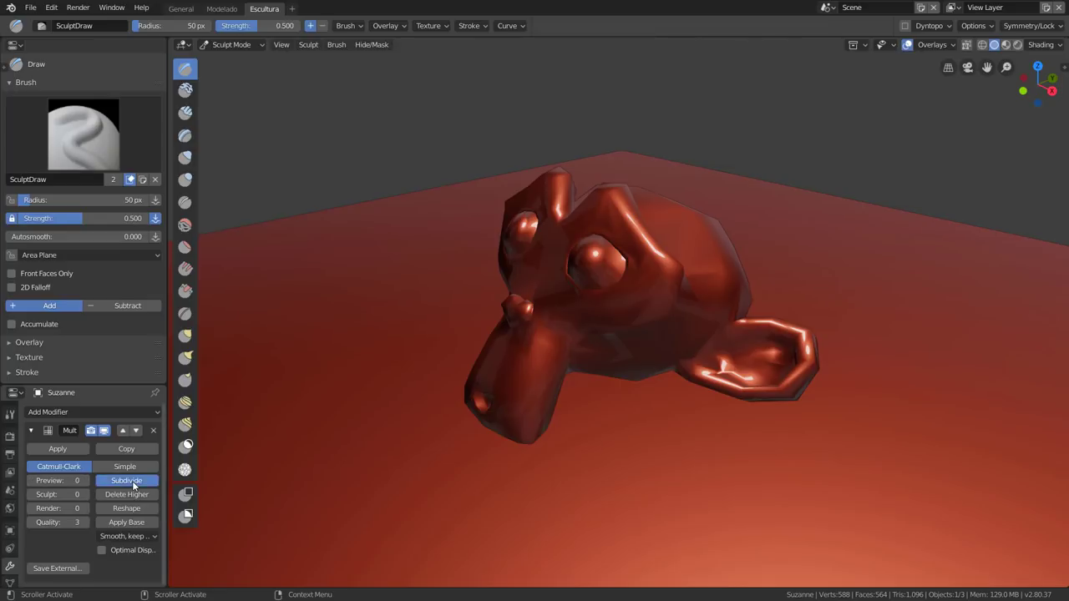
left_click(132, 483)
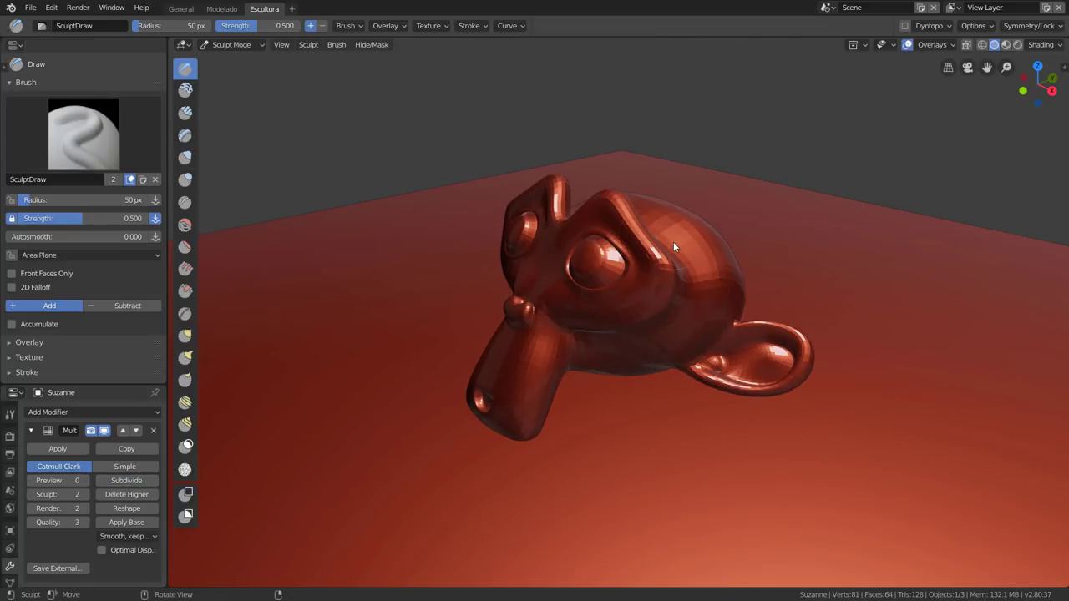
left_click_drag(700, 253, 701, 279)
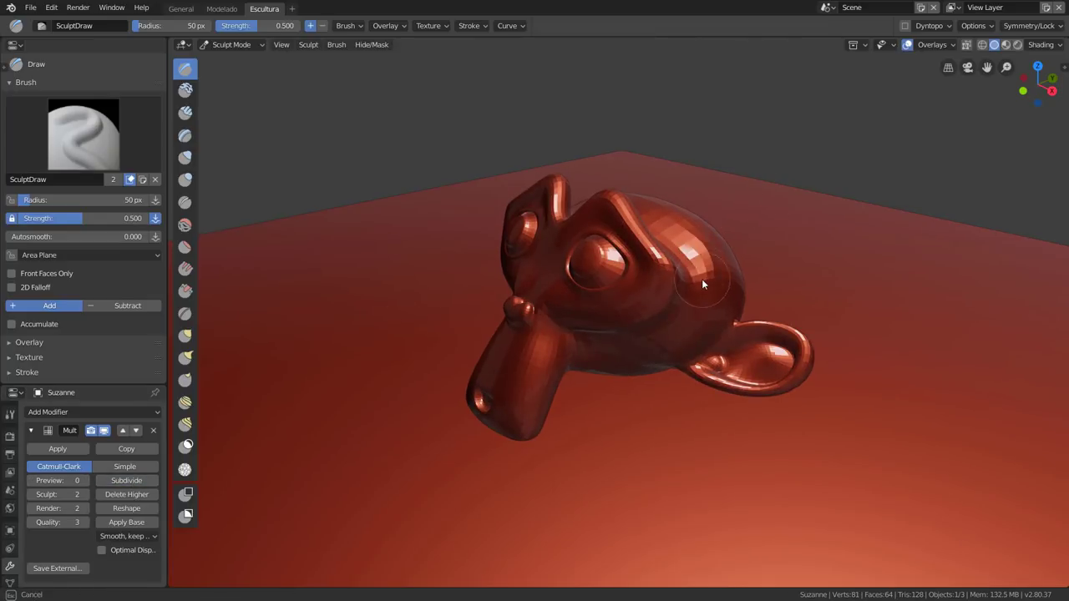
Step: In the General workspace, rotate Suzanne, then rotate her again about the Z axis
left_click(181, 8)
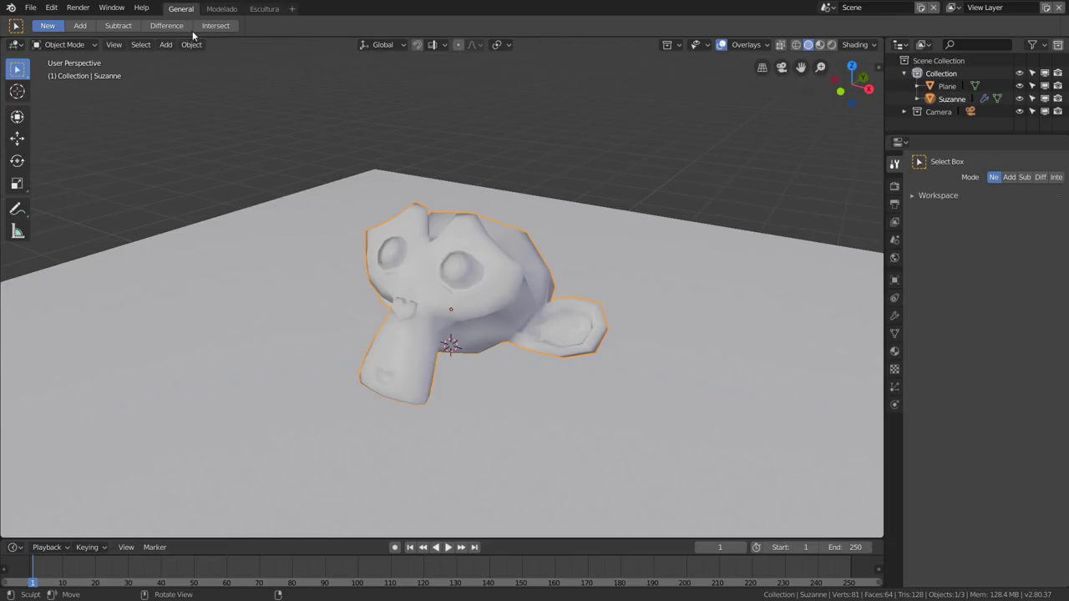
middle_click_drag(504, 272, 575, 322)
key("r")
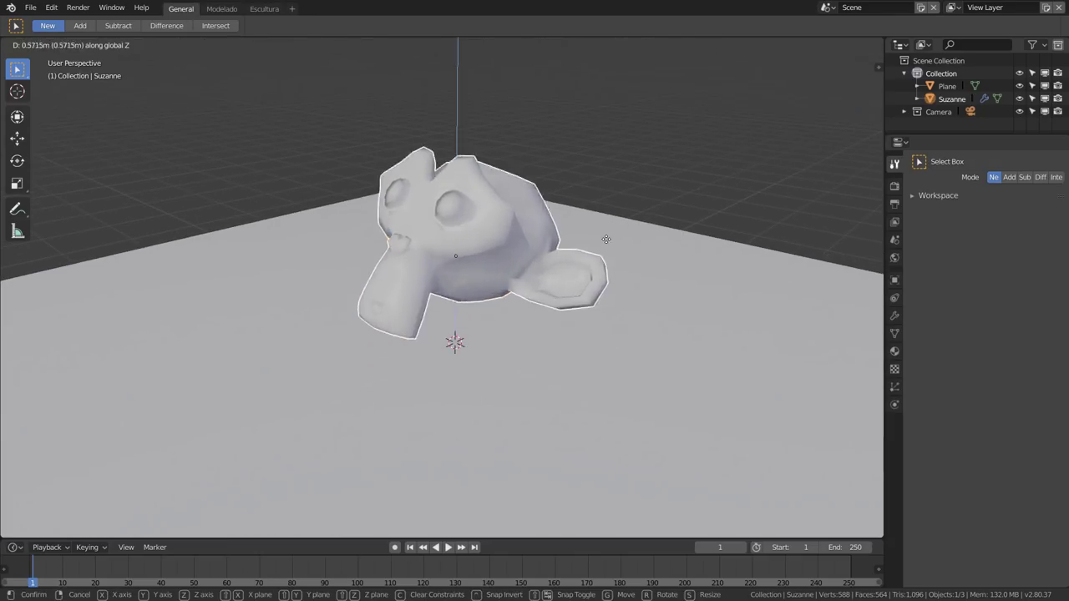
key("Escape")
key("r")
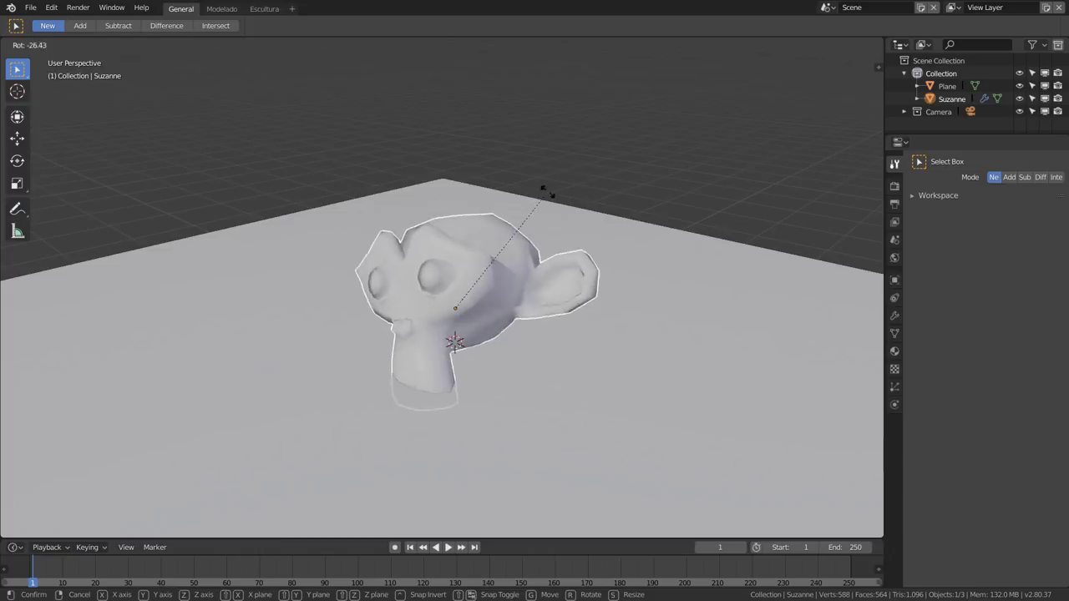
left_click(552, 180)
key("r")
key("z")
left_click(576, 198)
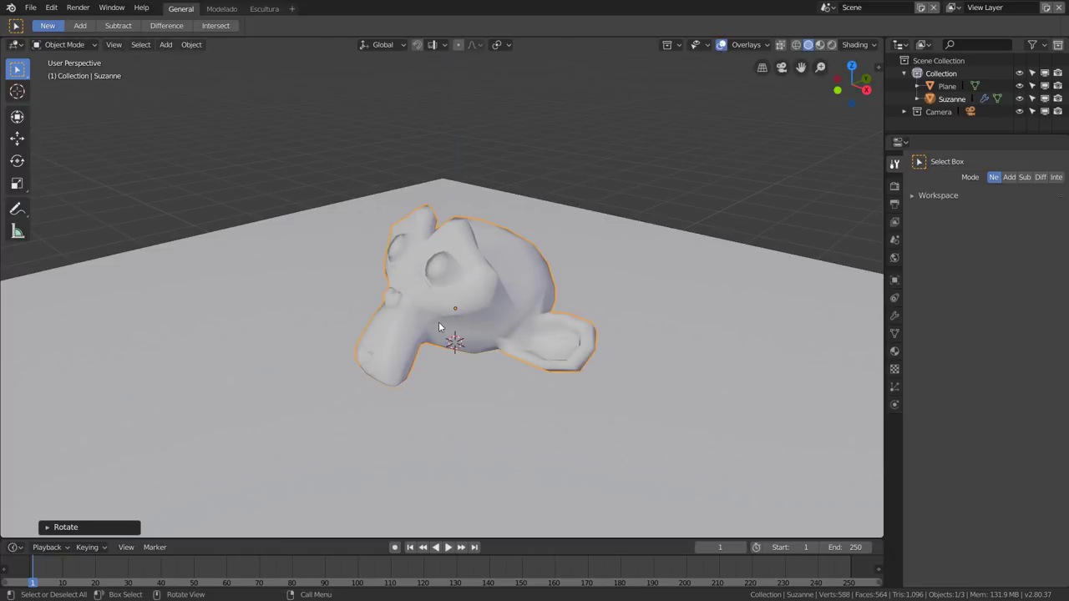
Step: Switch to the Modelado workspace and orbit around Suzanne's mesh
middle_click_drag(439, 321, 496, 300)
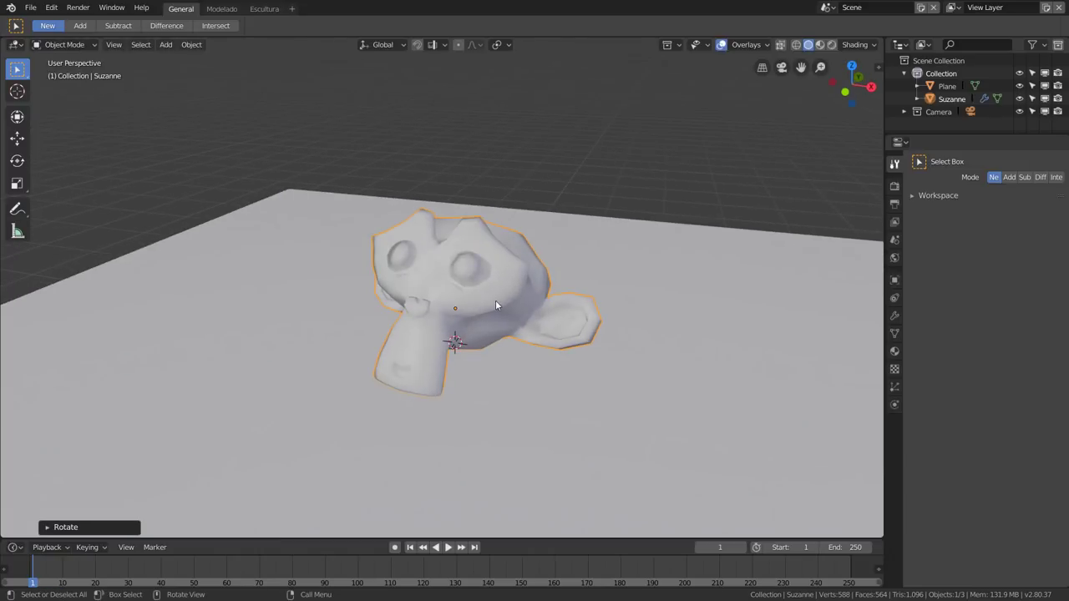
left_click(217, 9)
mouse_move(558, 288)
middle_mouse_down()
mouse_move(569, 273)
mouse_move(562, 226)
middle_mouse_up()
Step: Extrude the face on top of Suzanne's head upward and scale its top down
left_click(599, 220)
left_click(628, 215)
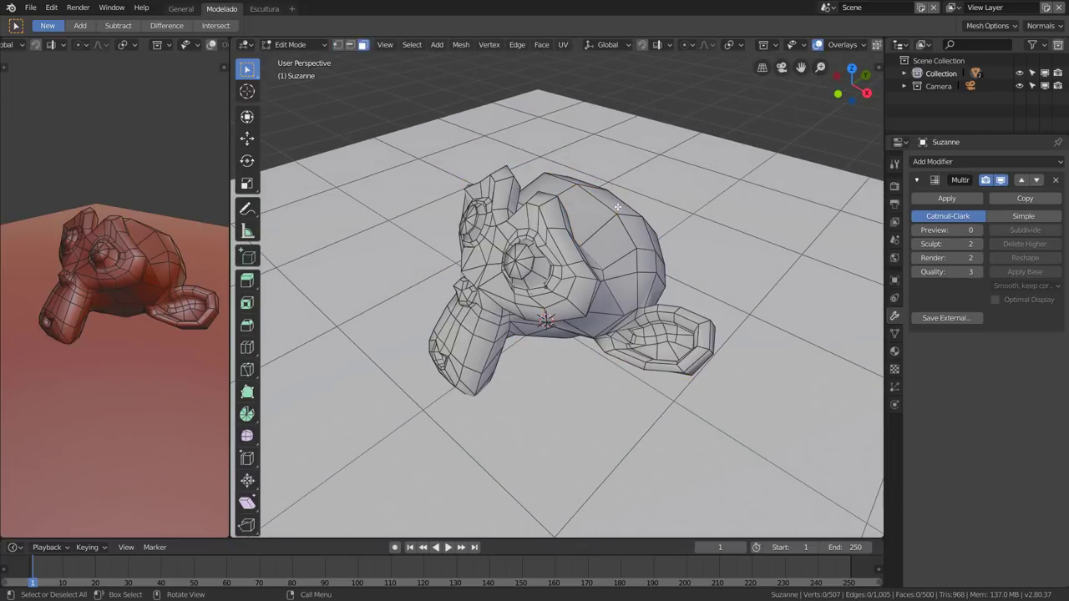
left_click(618, 208)
key("e")
left_click(724, 220)
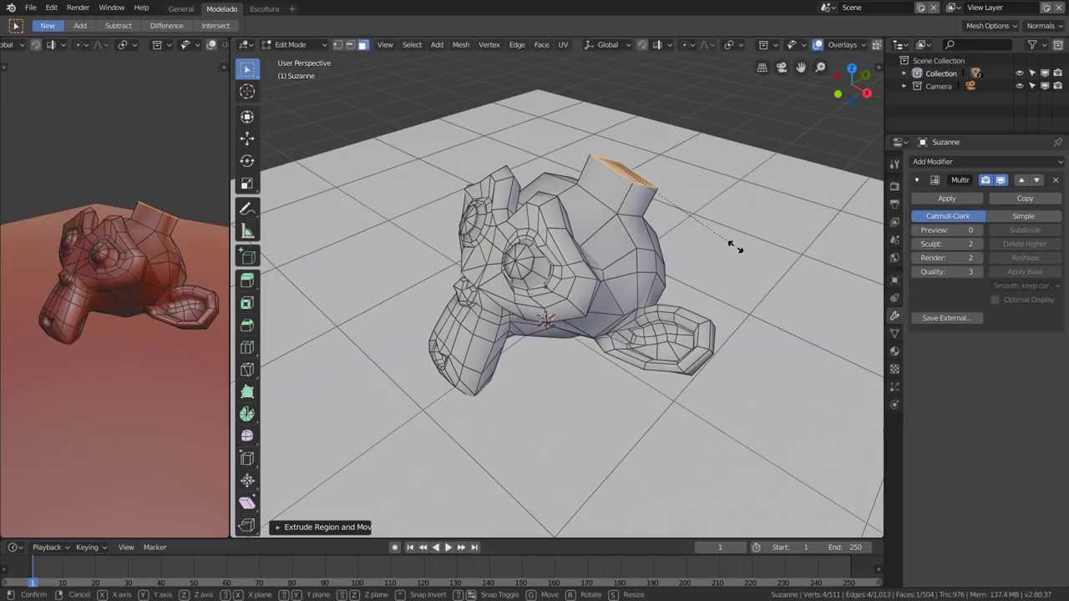
key("s")
left_click(712, 231)
Step: Toggle Edit Mode and turn on face centres in the viewport Overlays
key("Tab")
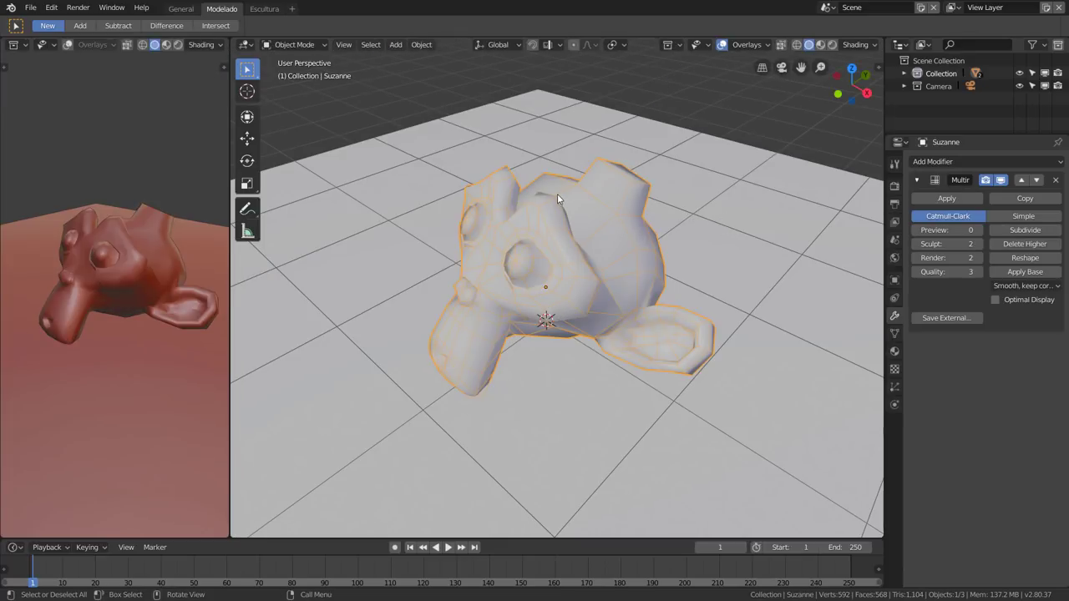
key("Tab")
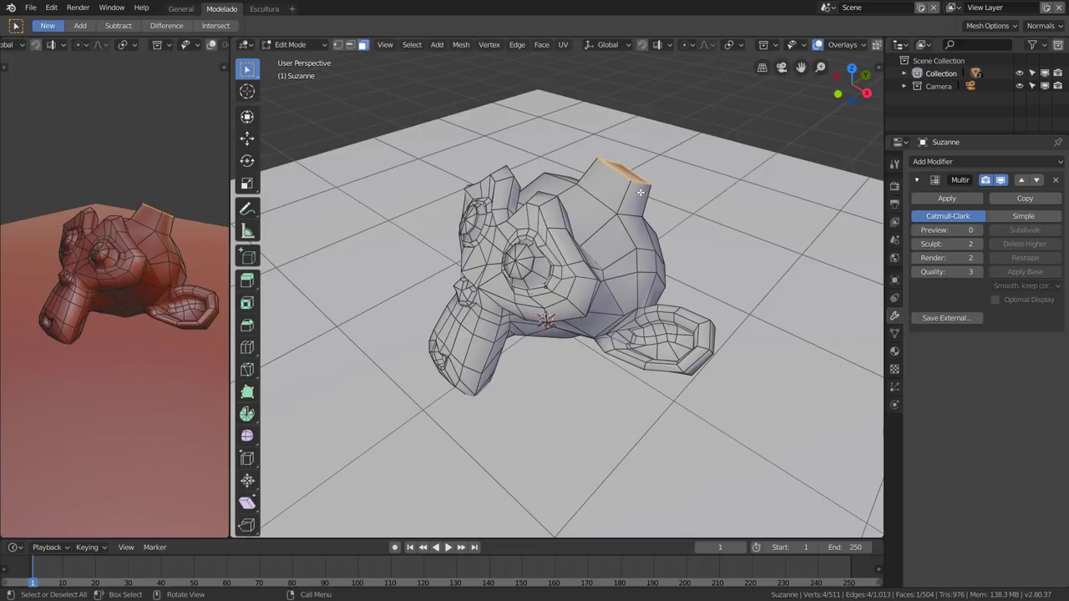
middle_click_drag(641, 193, 641, 212)
left_click(847, 49)
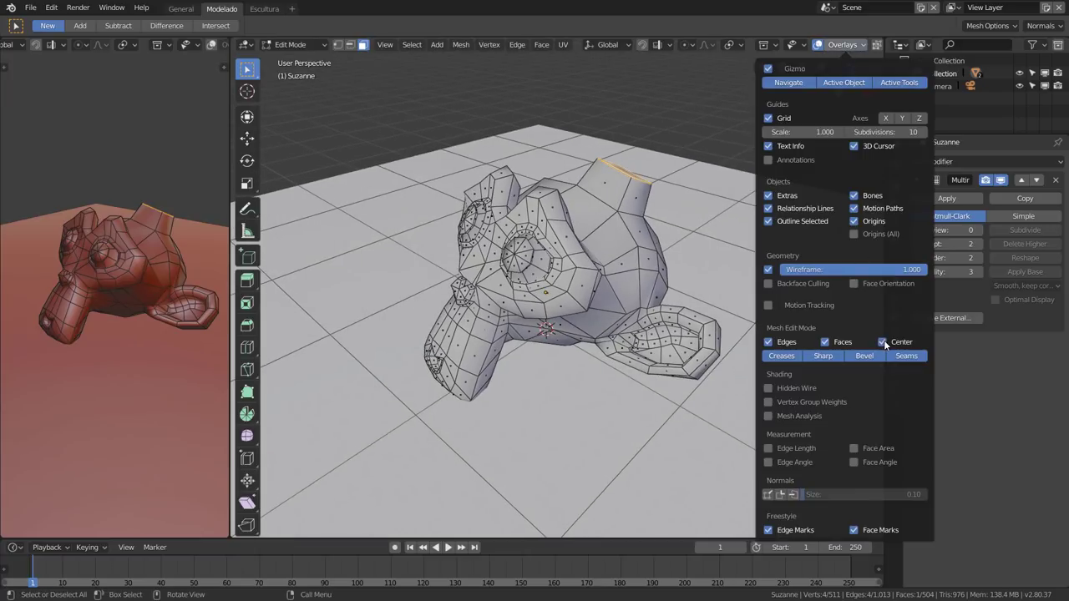
middle_click_drag(505, 269, 589, 229)
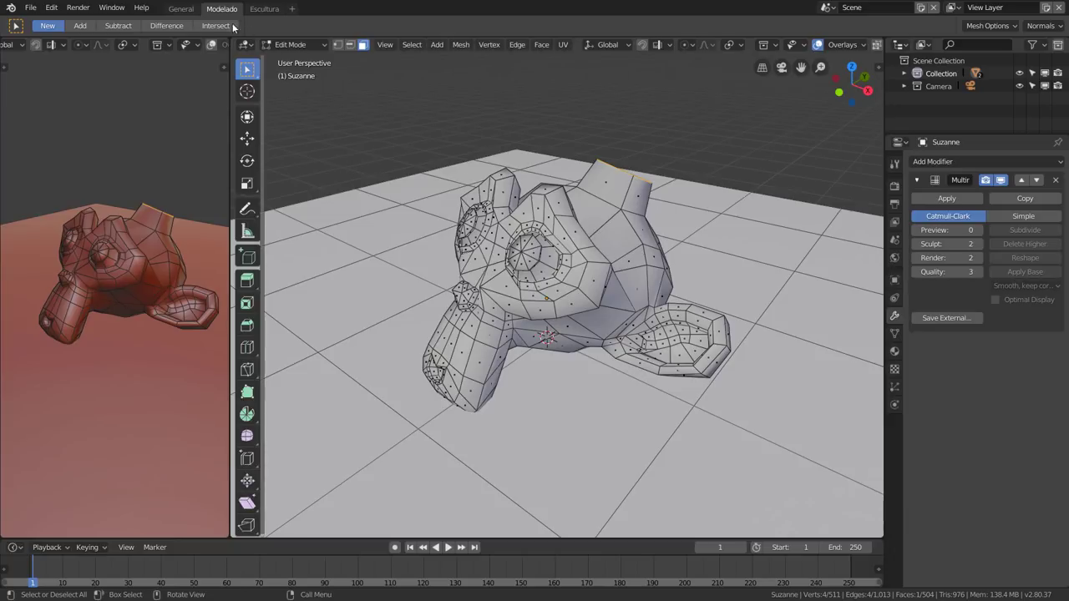
Step: Check the mesh in Edit Mode in the General and Modelado workspaces, then go to Escultura
left_click(181, 9)
key("Tab")
middle_click_drag(455, 264, 482, 265)
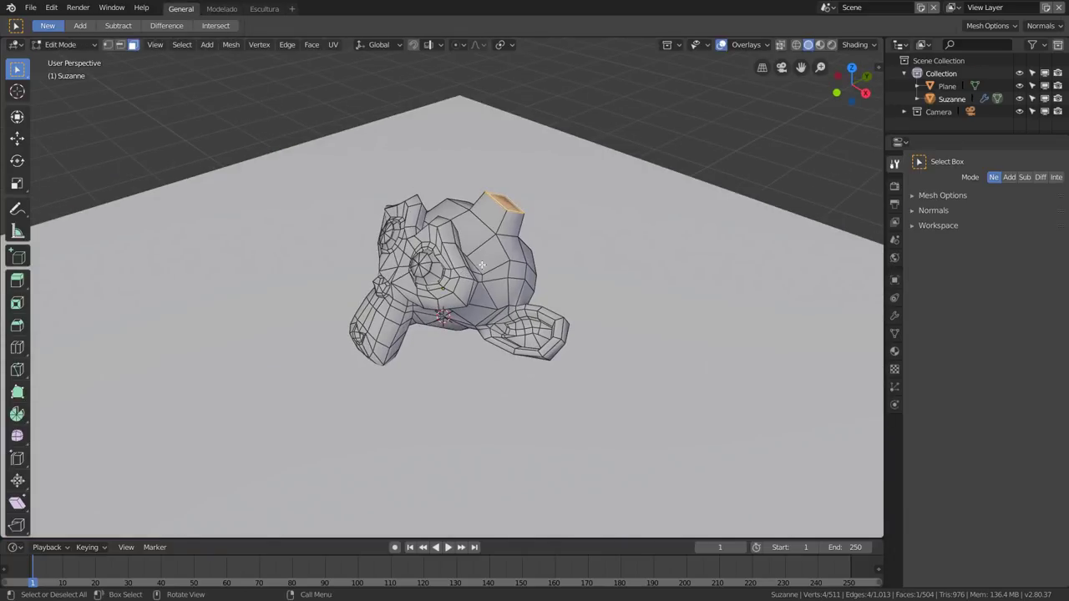
key("Tab")
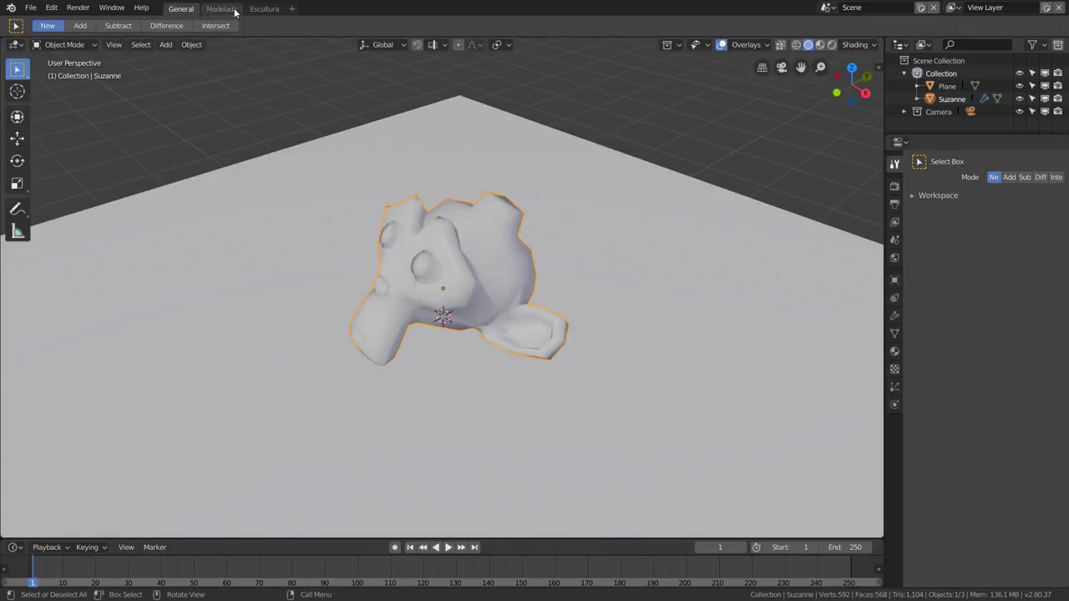
left_click(222, 9)
key("Tab")
middle_click_drag(620, 216, 564, 231)
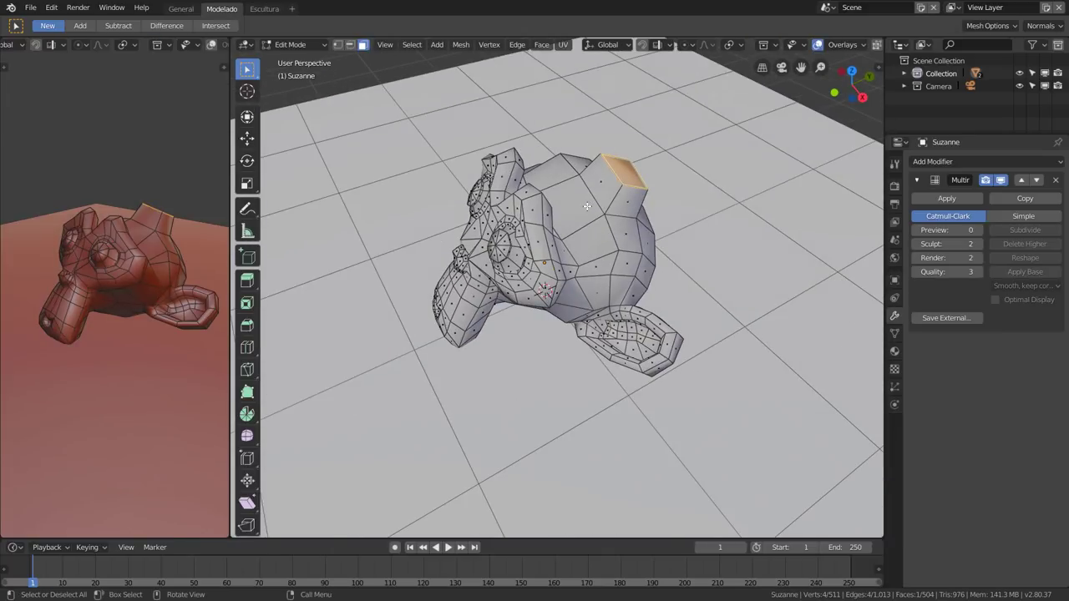
key("Tab")
middle_click_drag(587, 243, 612, 217)
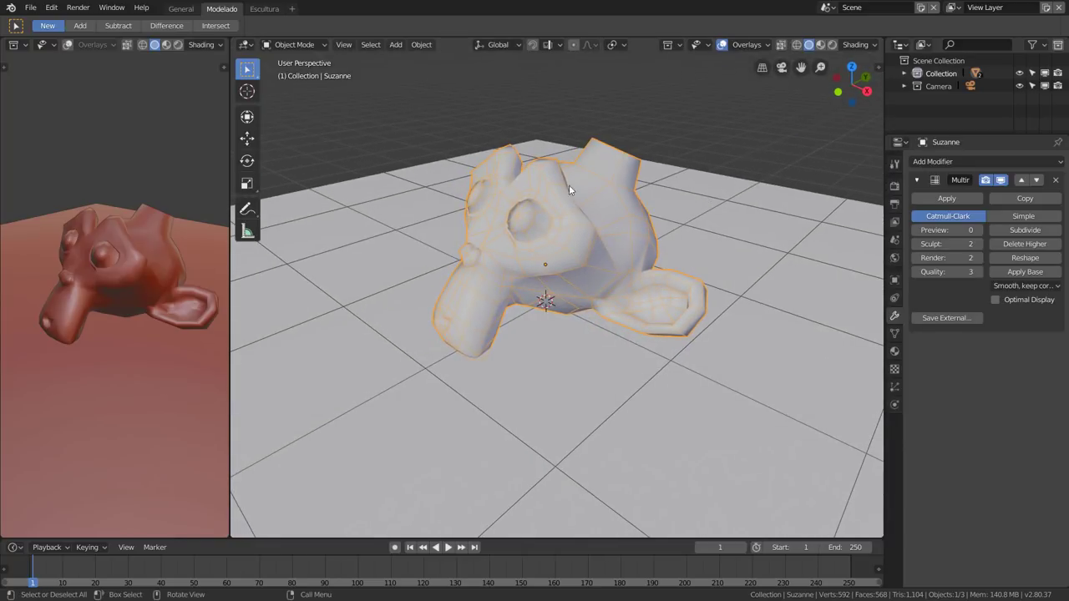
left_click(264, 9)
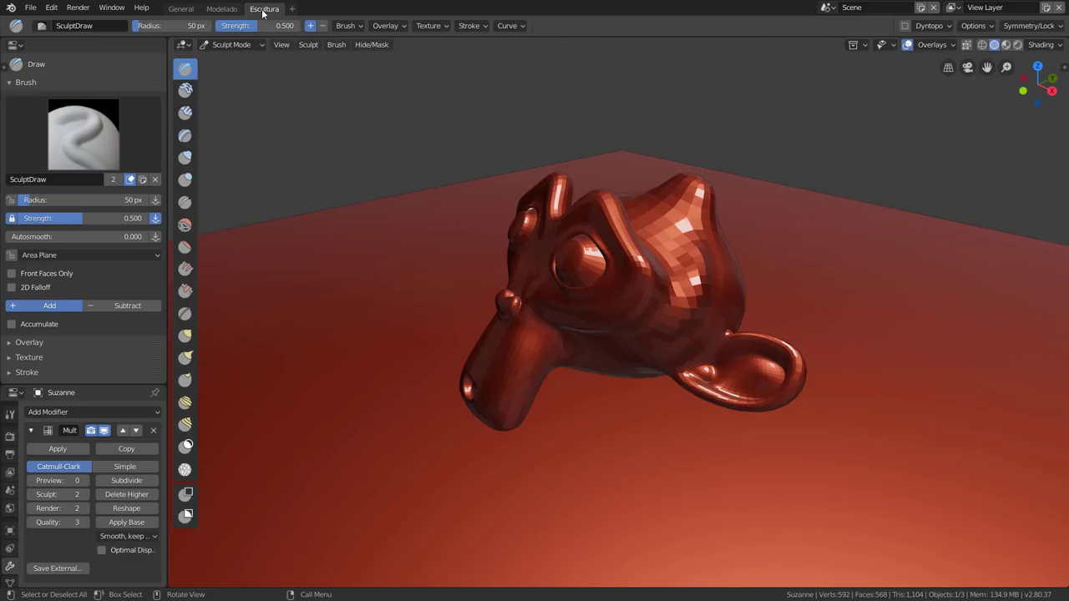
Step: Draw bumps onto Suzanne's upper head, then smooth her lower lip, snout and forehead
middle_click_drag(610, 240, 668, 242)
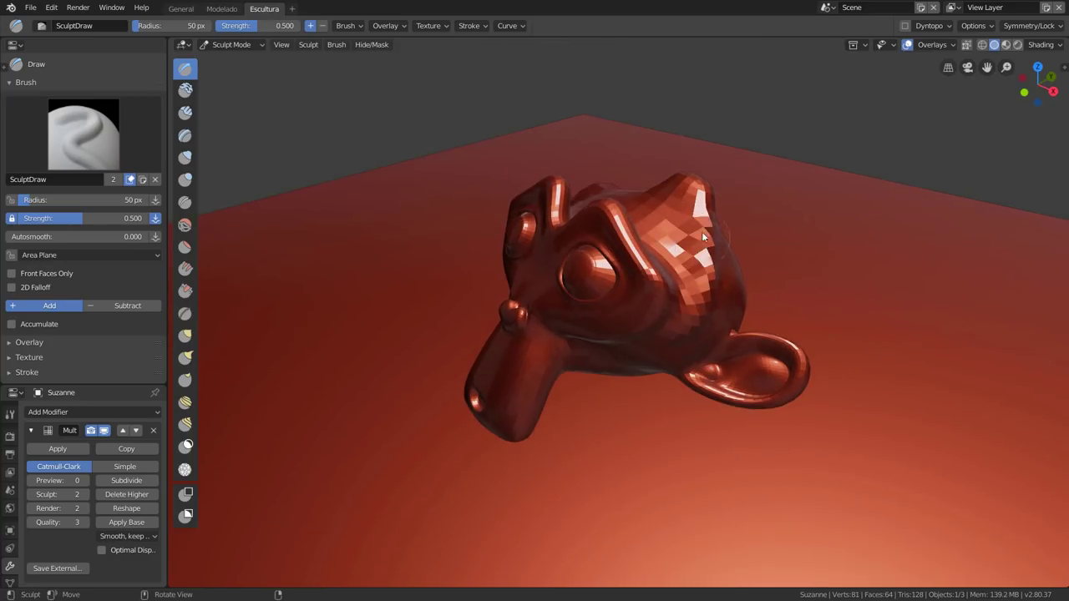
left_click(702, 236)
mouse_move(702, 296)
left_mouse_down()
mouse_move(651, 355)
mouse_move(595, 349)
mouse_move(640, 350)
mouse_move(521, 376)
mouse_move(476, 334)
left_mouse_up()
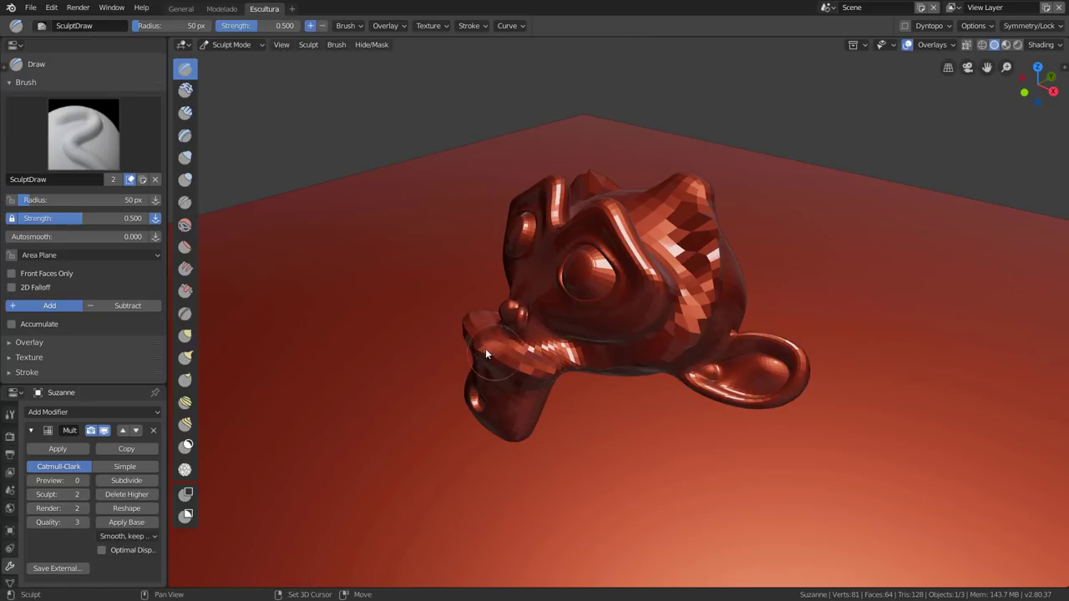
mouse_move(488, 350)
left_mouse_down("shift")
mouse_move(537, 372)
mouse_move(618, 361)
mouse_move(604, 359)
mouse_move(671, 368)
mouse_move(712, 284)
mouse_move(725, 281)
mouse_move(703, 223)
mouse_move(708, 241)
left_mouse_up("shift")
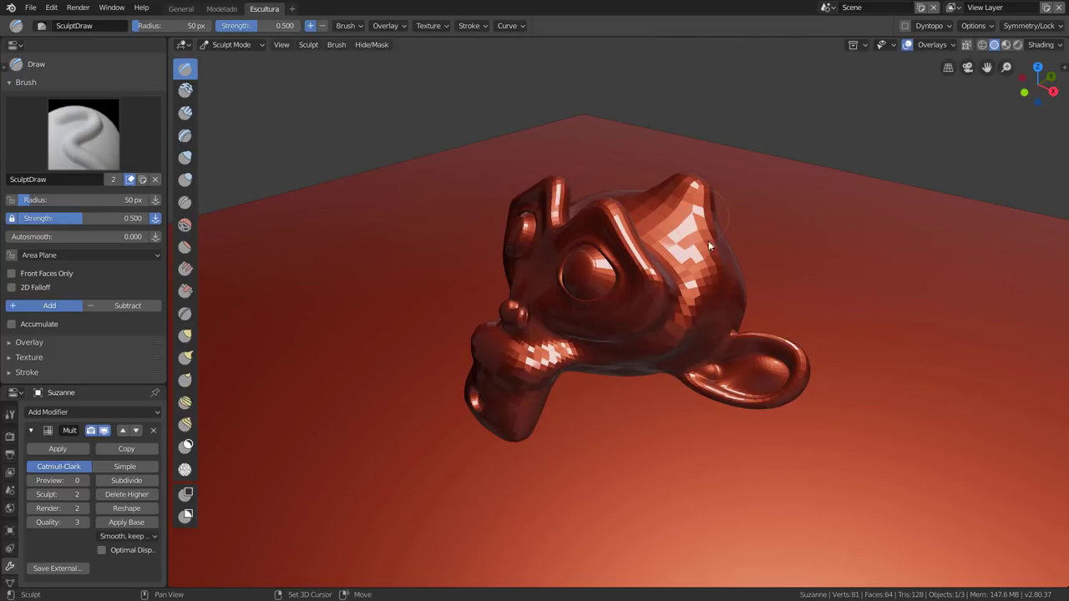
middle_click_drag(708, 241, 577, 247)
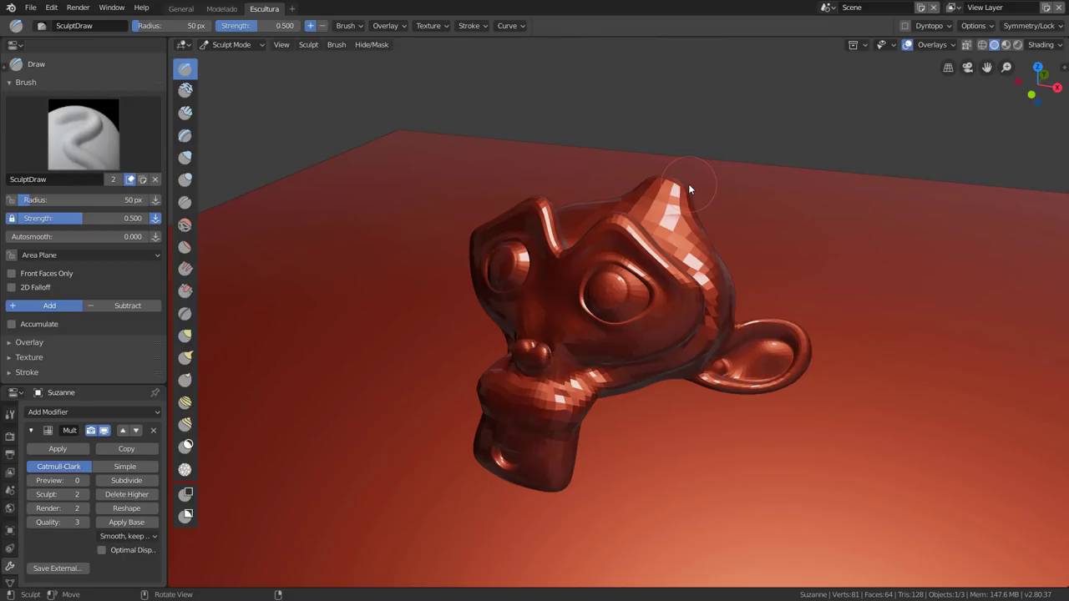
Step: Return to the General workspace and open the File menu to reach Save Startup File
left_click(181, 8)
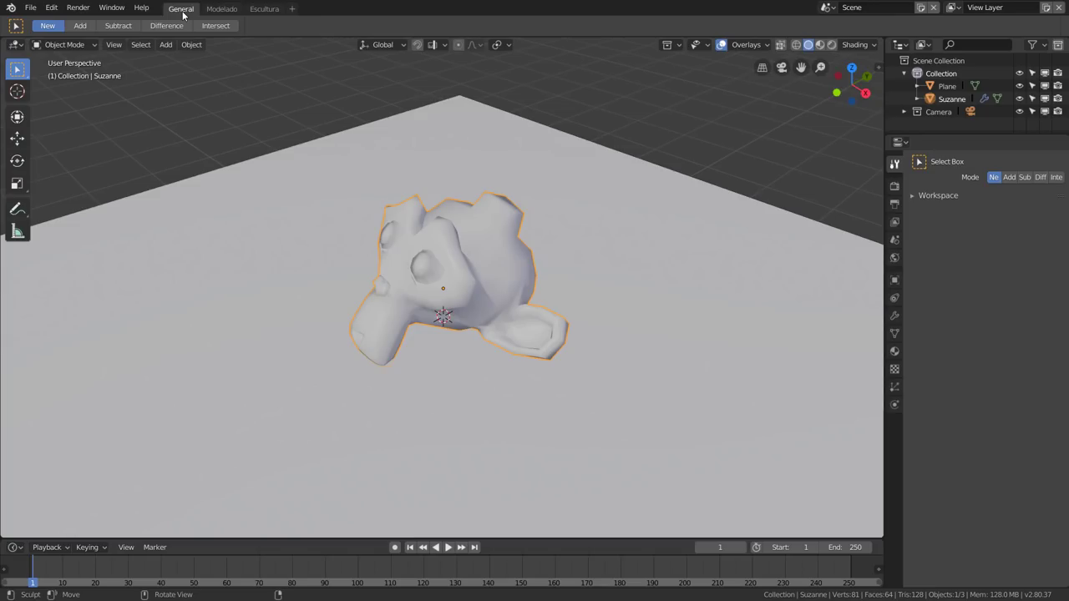
mouse_move(440, 260)
middle_mouse_down()
mouse_move(452, 250)
mouse_move(500, 261)
mouse_move(463, 237)
middle_mouse_up()
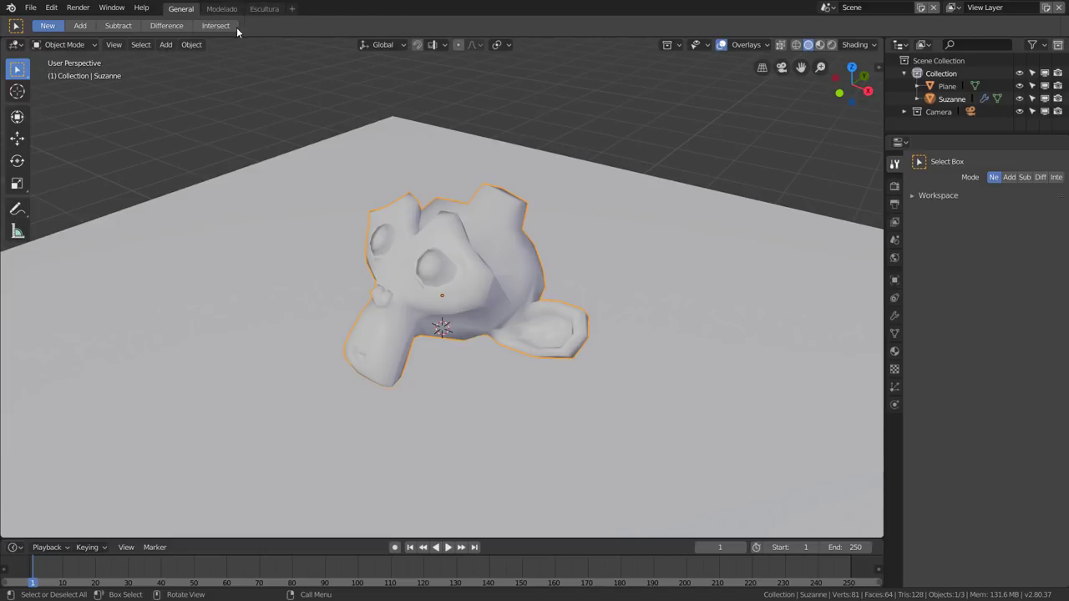
left_click(38, 9)
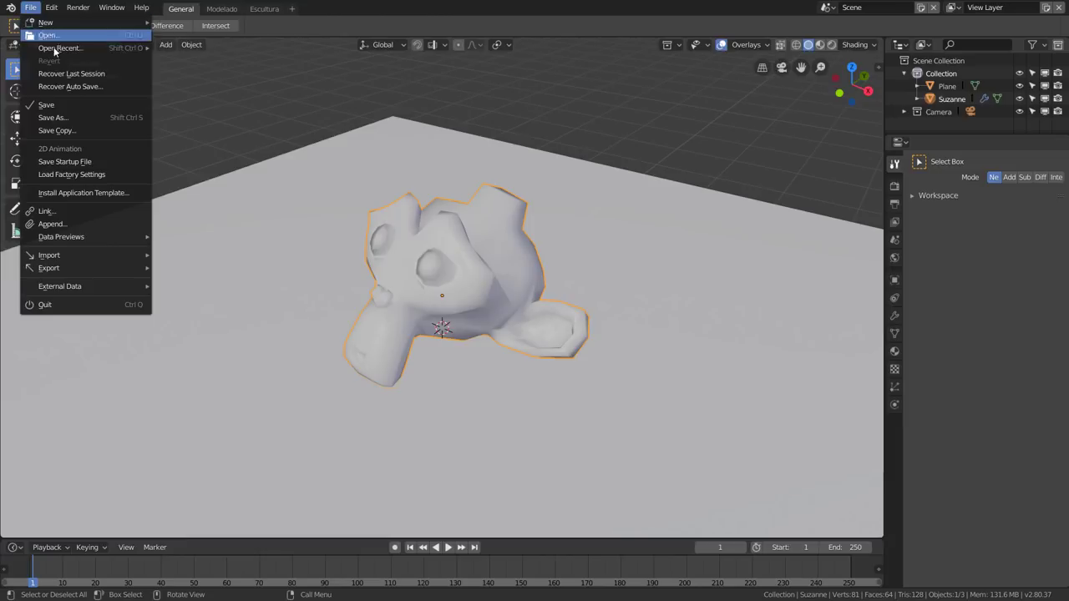